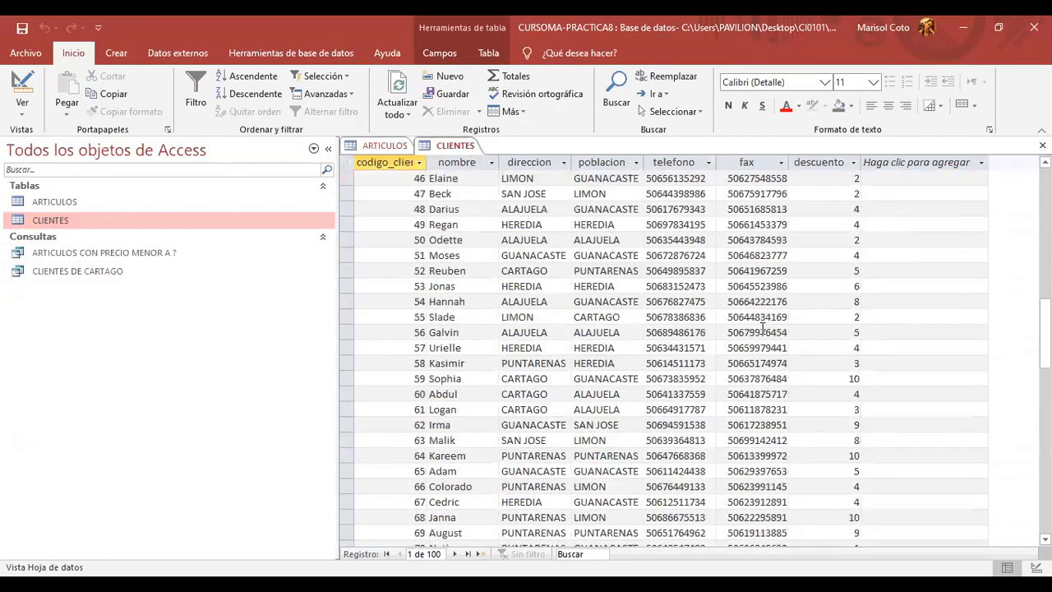
- Open the ARTICULOS table's data, then switch back to the CLIENTES table
scroll(758, 336, "up", 11)
scroll(758, 337, "up", 14)
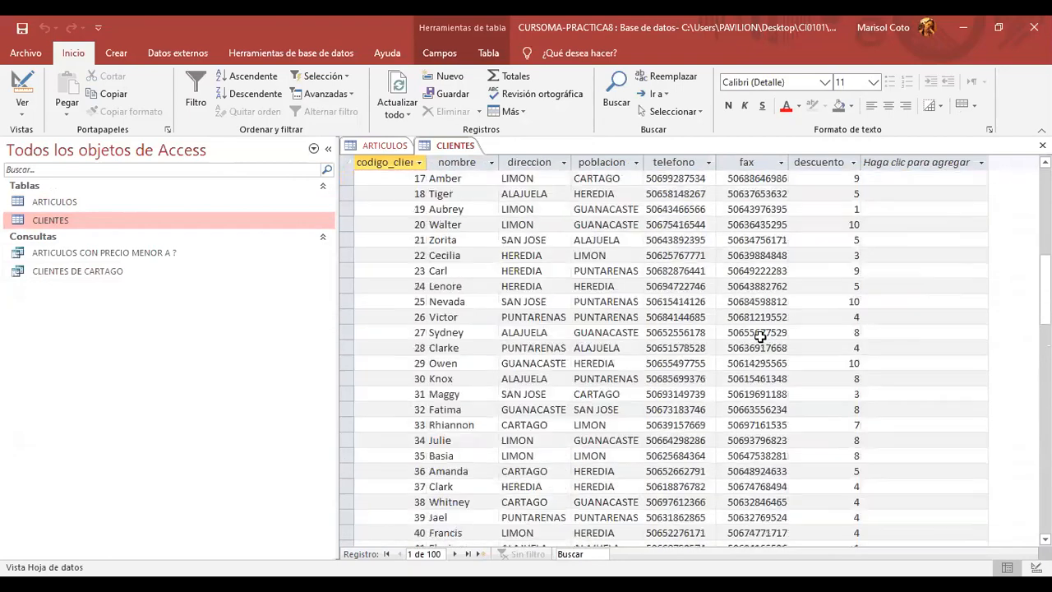
scroll(662, 338, "up", 2)
scroll(661, 339, "up", 4)
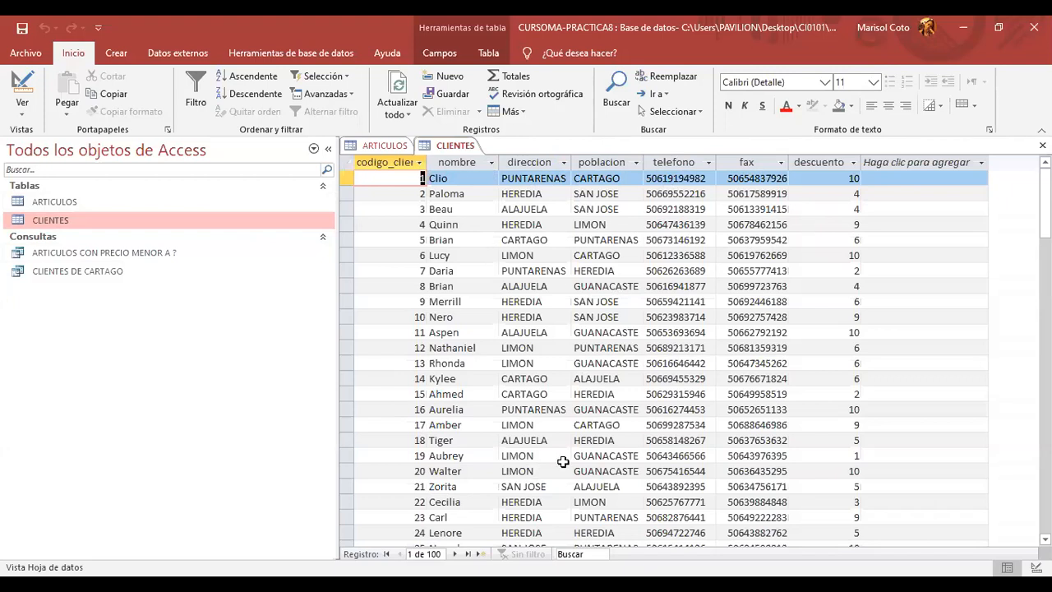
double_click(97, 201)
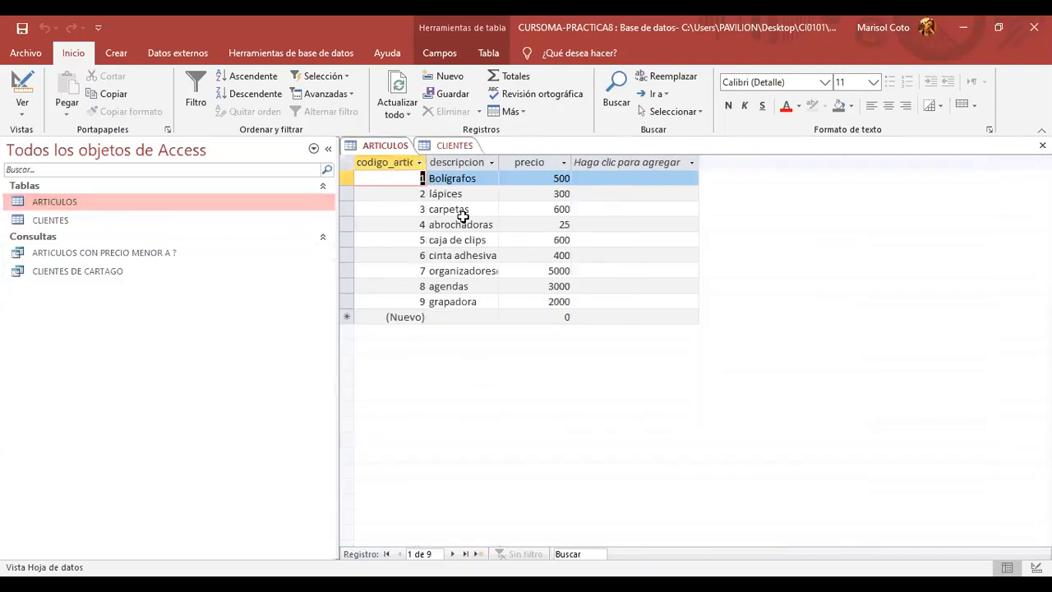
left_click(454, 147)
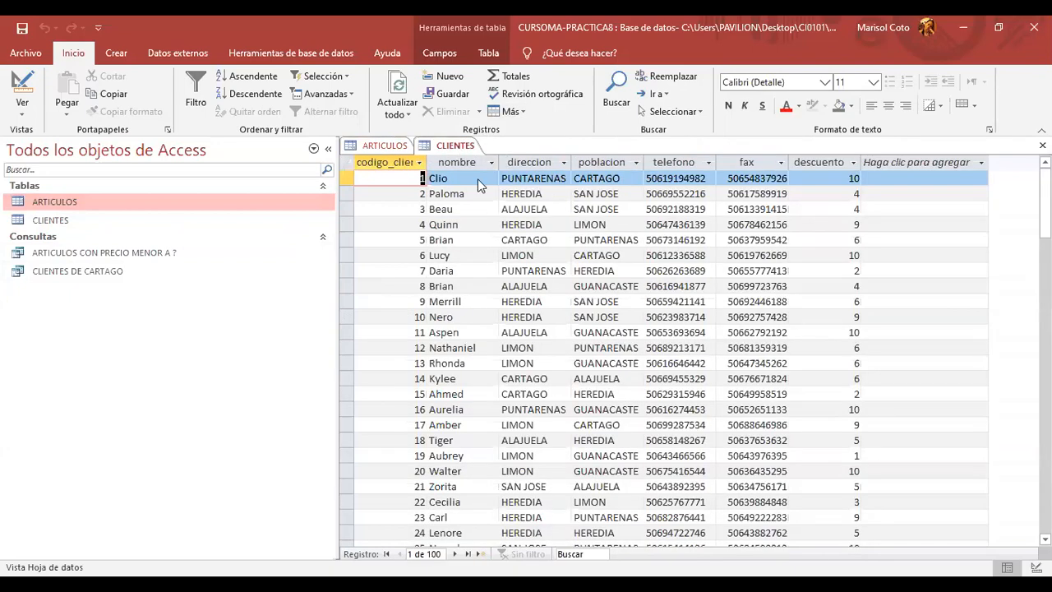
- Close the CLIENTES and ARTICULOS tables
right_click(458, 148)
left_click(483, 172)
right_click(403, 146)
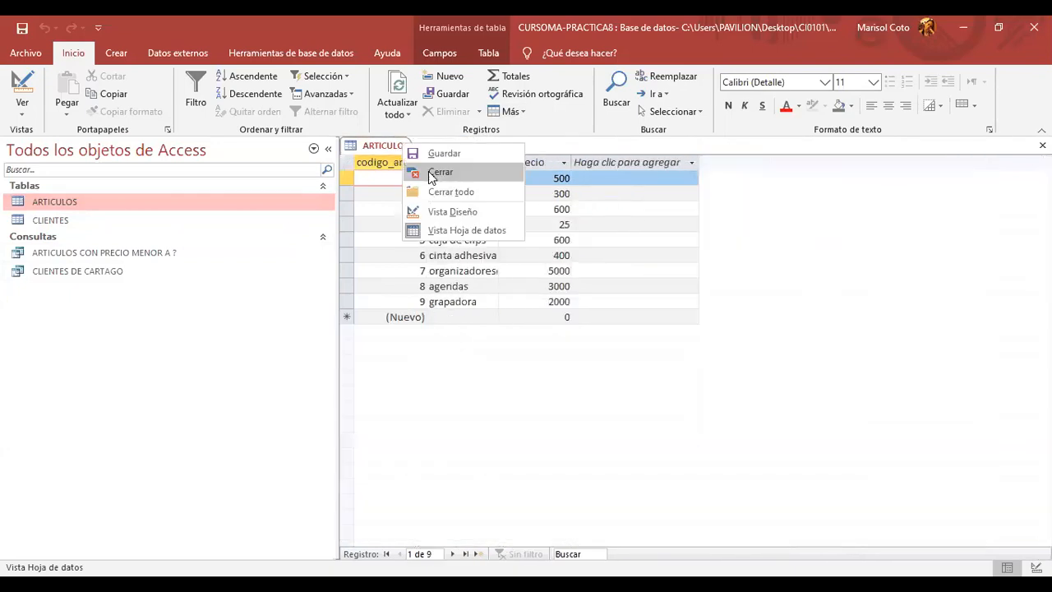
left_click(431, 178)
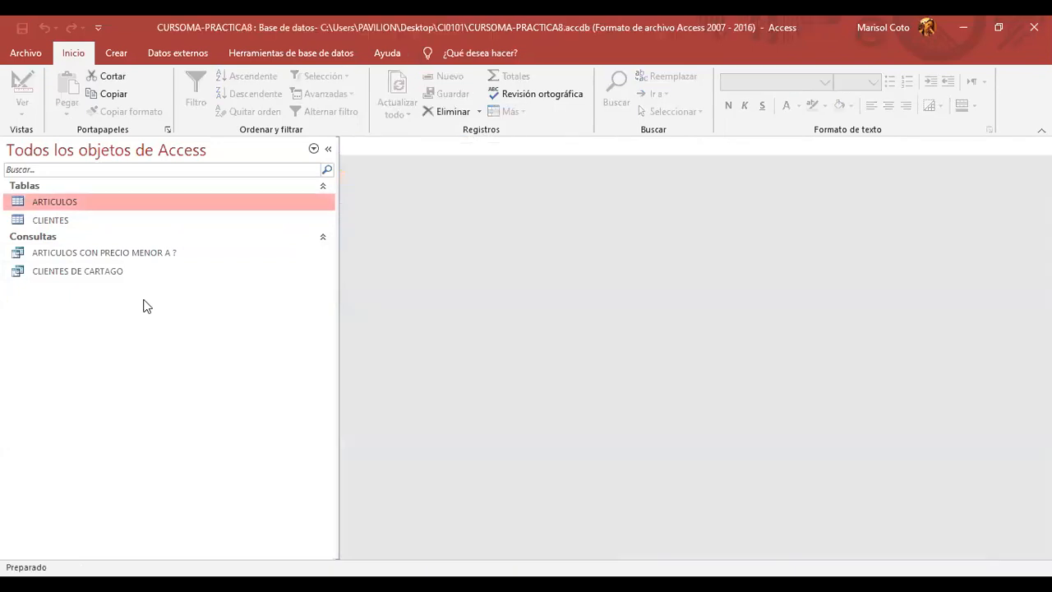
- Run ARTICULOS CON PRECIO MENOR A ? with a price of 2000, after cancelling the first prompt
double_click(180, 254)
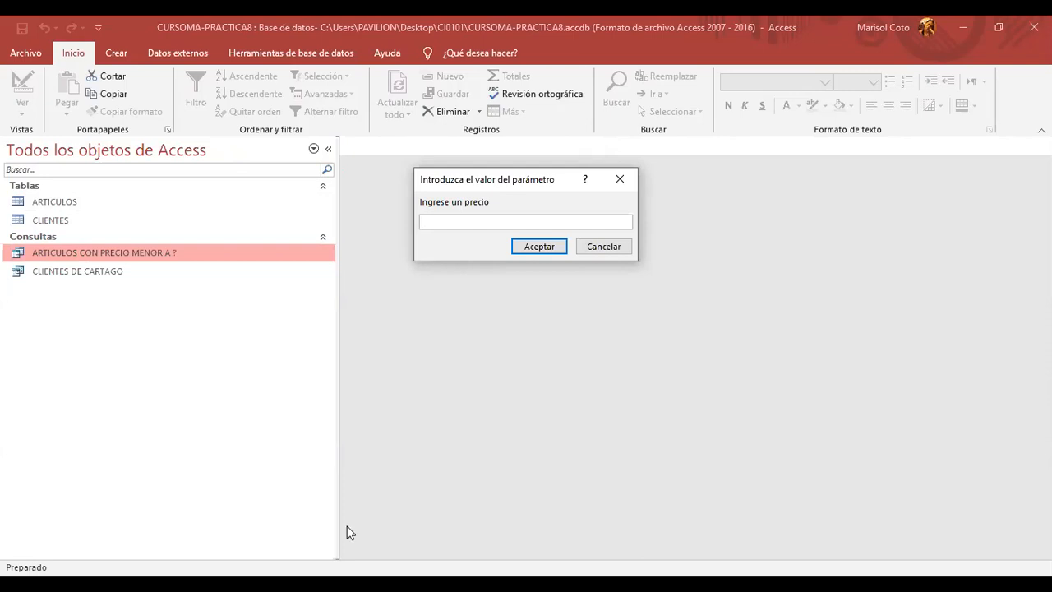
left_click(599, 248)
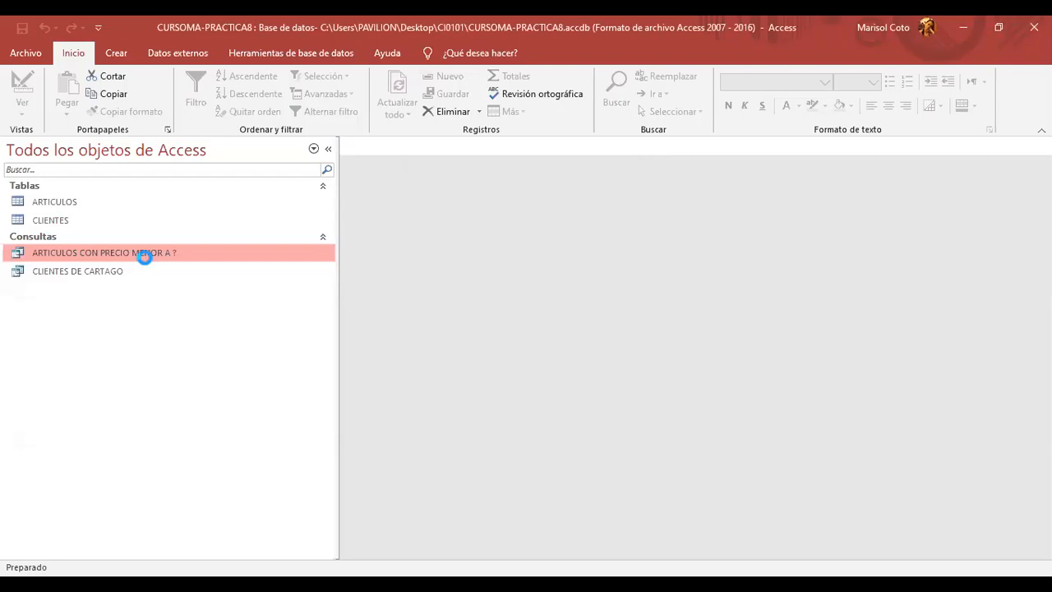
double_click(144, 255)
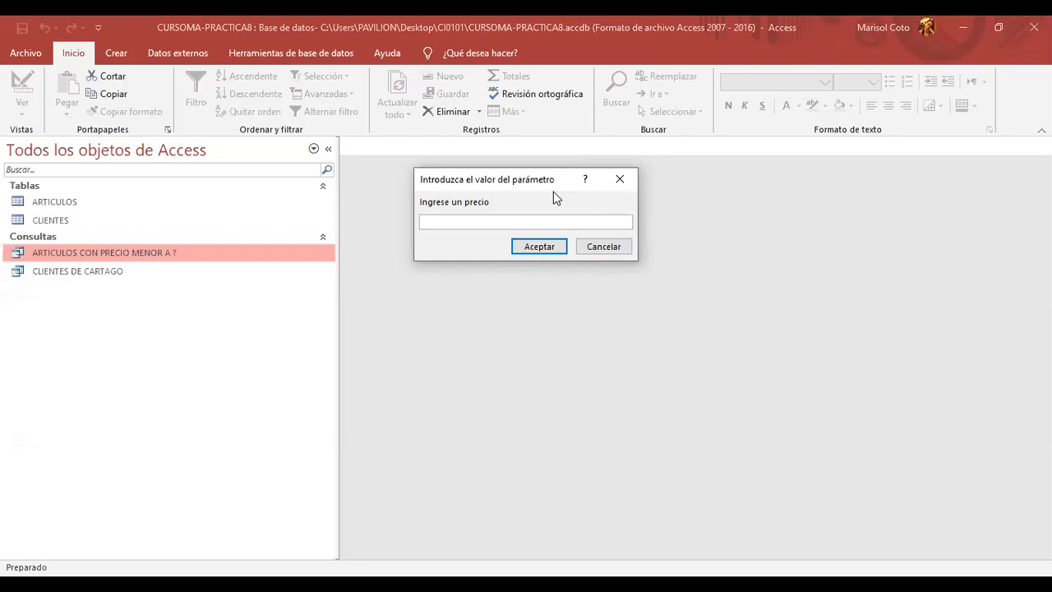
type("2000")
left_click(537, 247)
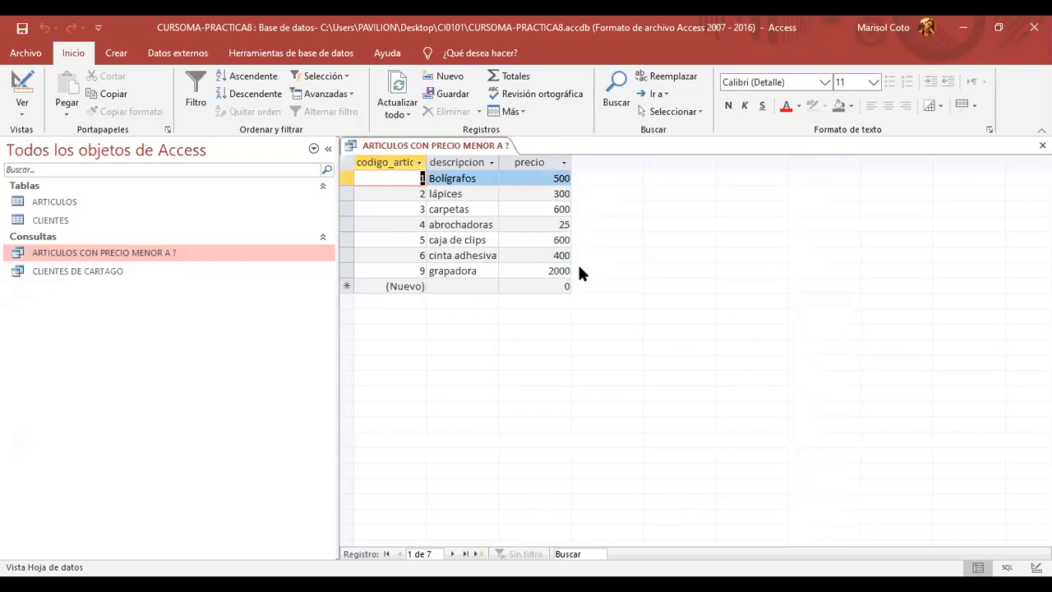
right_click(483, 146)
- Close the price query results, then open the ARTICULOS table to review its 9 articles and close it
left_click(528, 178)
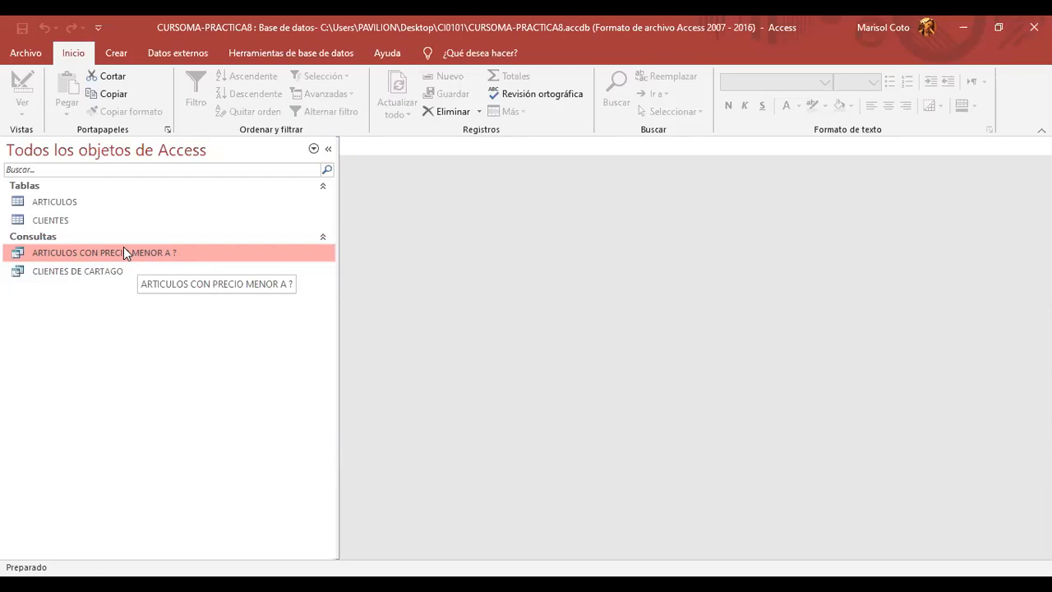
double_click(124, 248)
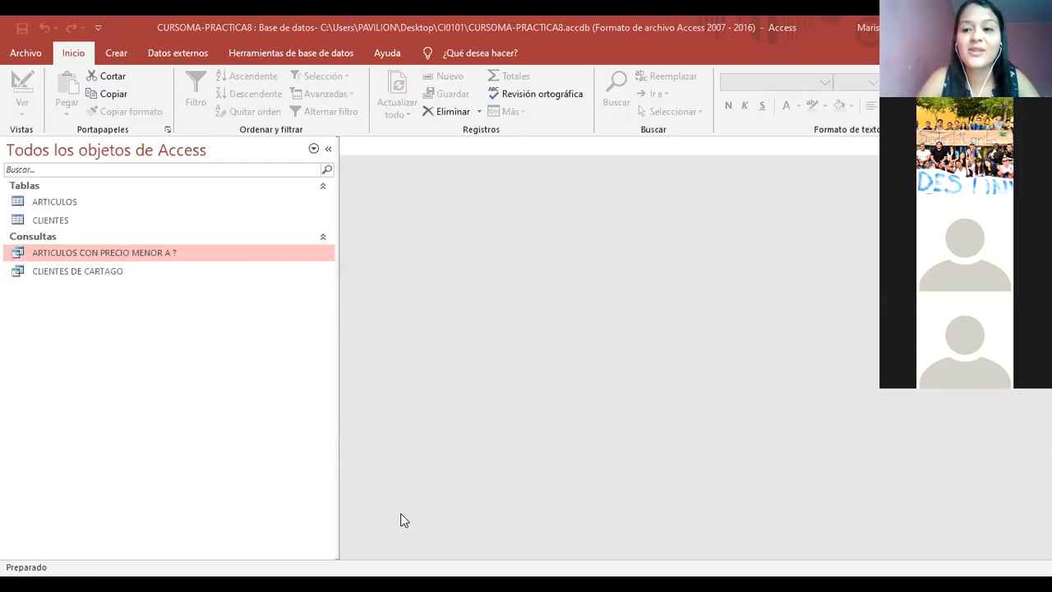
double_click(57, 206)
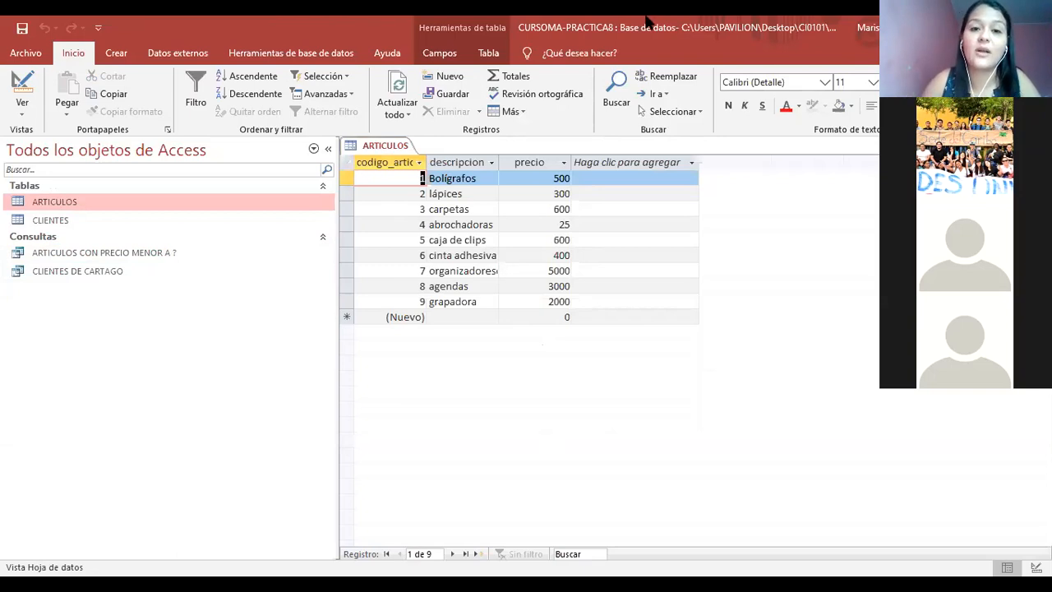
right_click(383, 150)
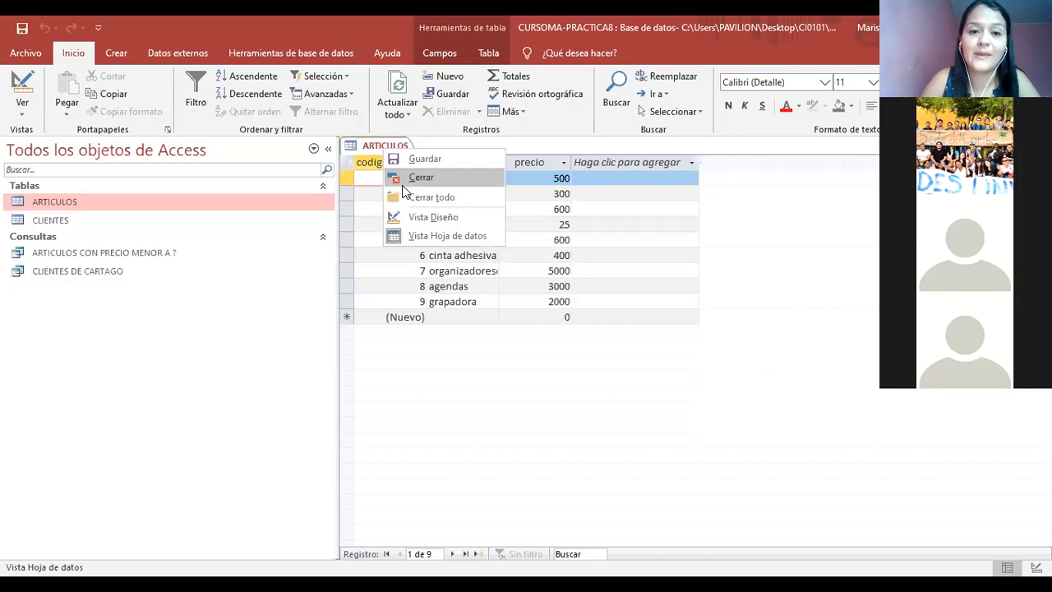
left_click(403, 185)
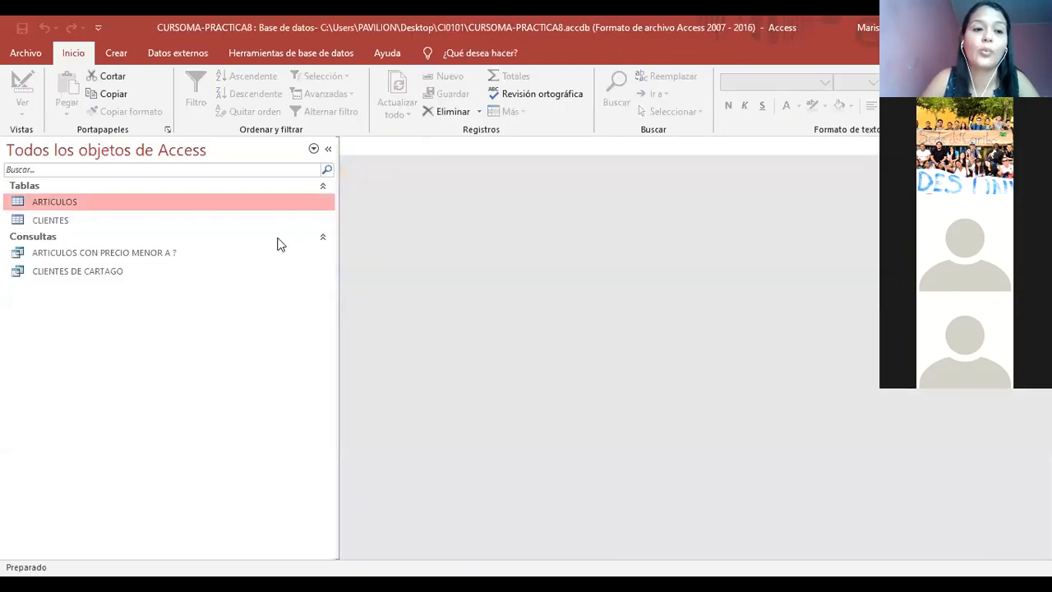
- Compare the poblacion column in CLIENTES DE CARTAGO against the CLIENTES table, then close CLIENTES
double_click(79, 271)
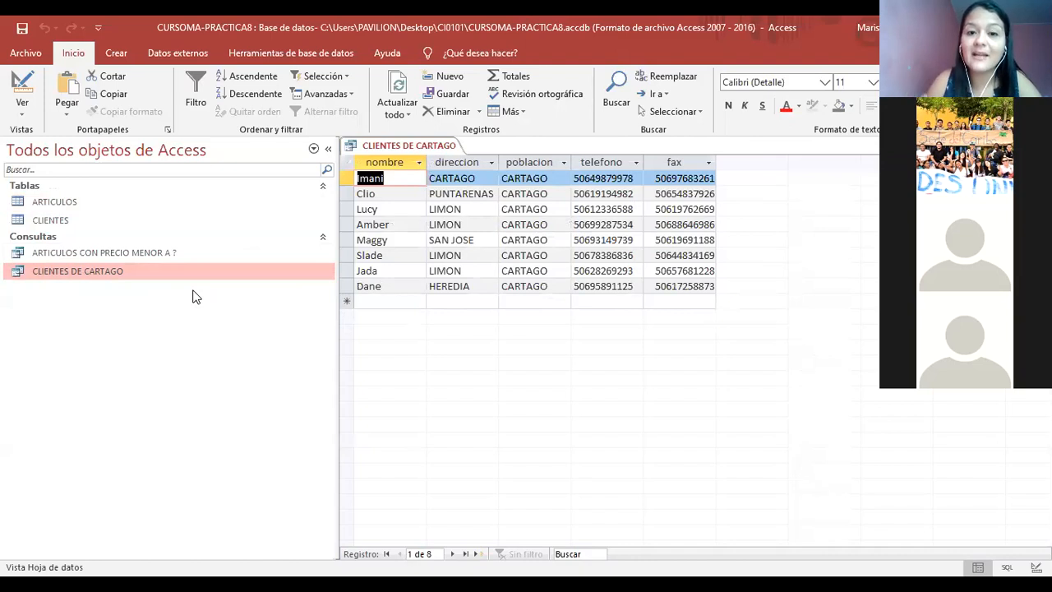
left_click(539, 161)
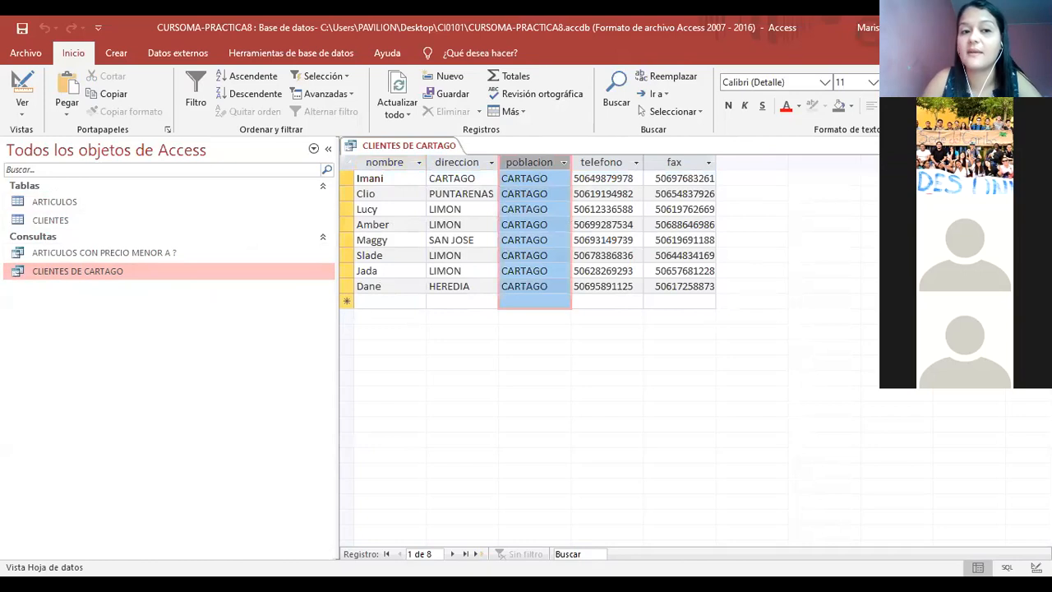
double_click(70, 225)
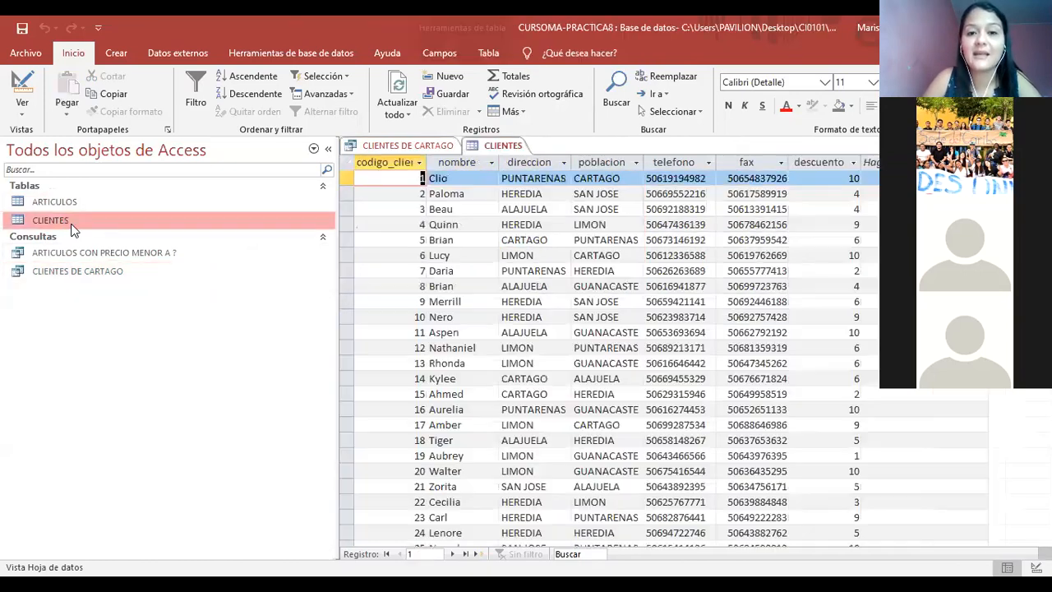
left_click(621, 164)
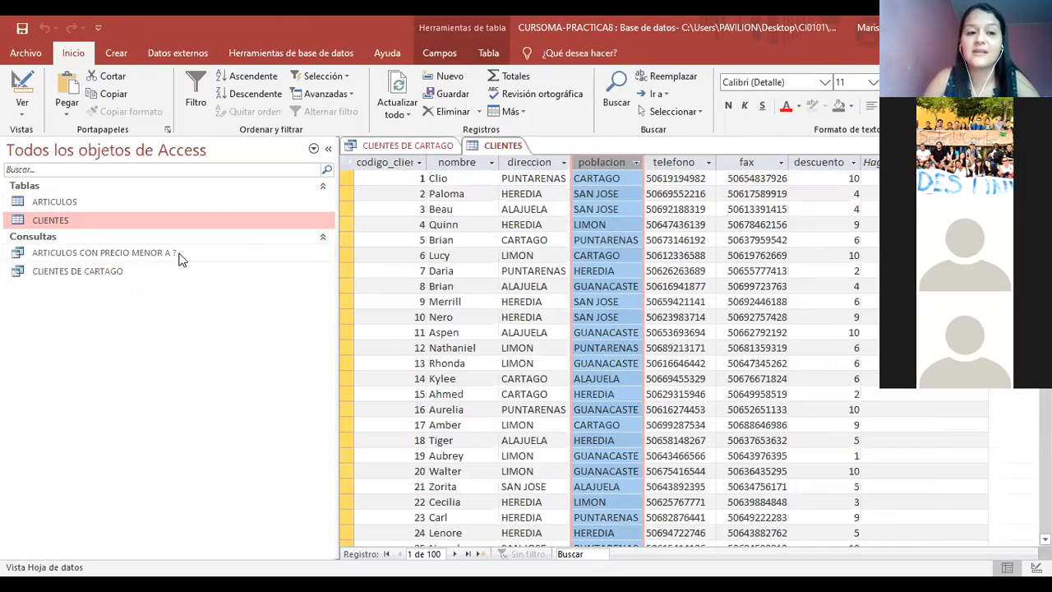
left_click(374, 146)
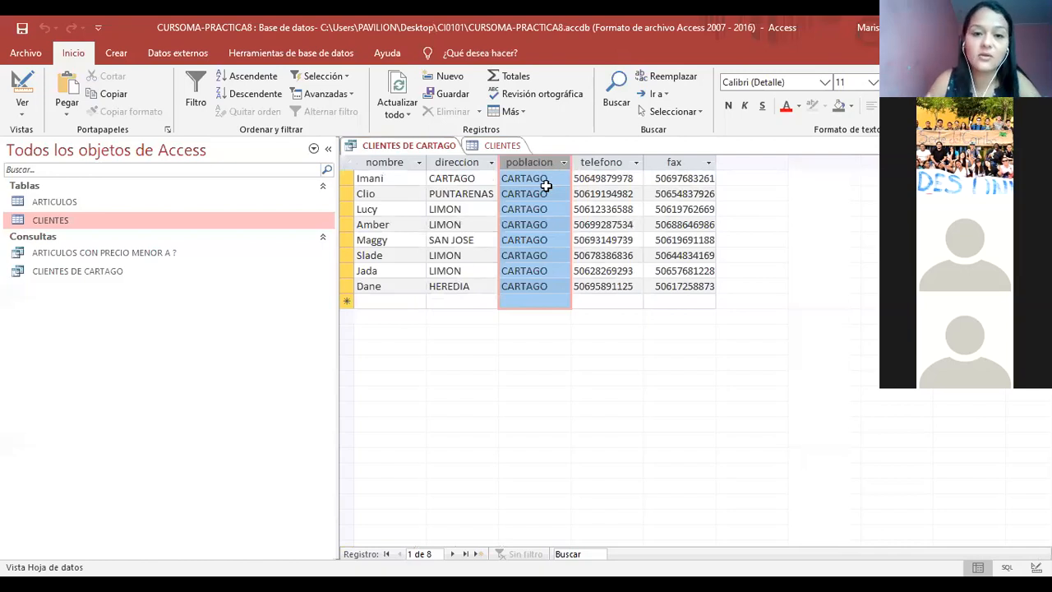
right_click(504, 146)
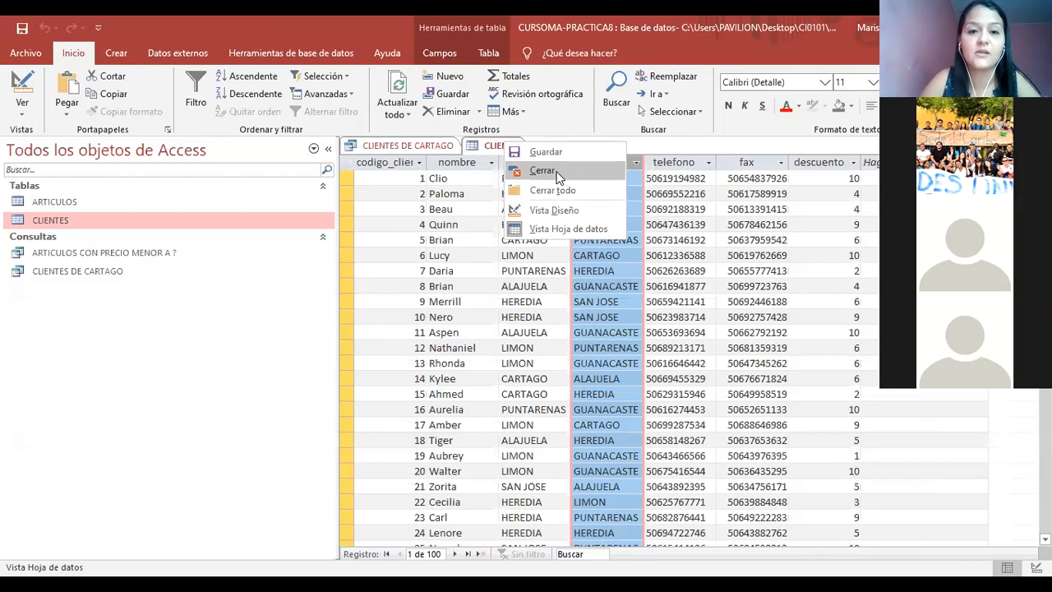
left_click(557, 175)
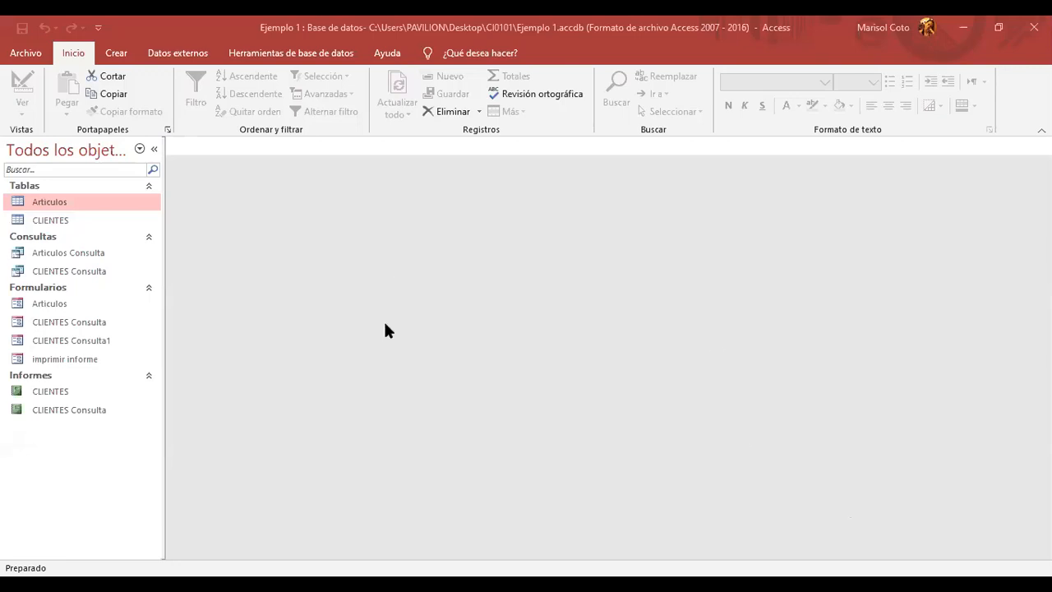
- Open the Articulos form, showing item 4, frijoles, priced 1000
double_click(52, 307)
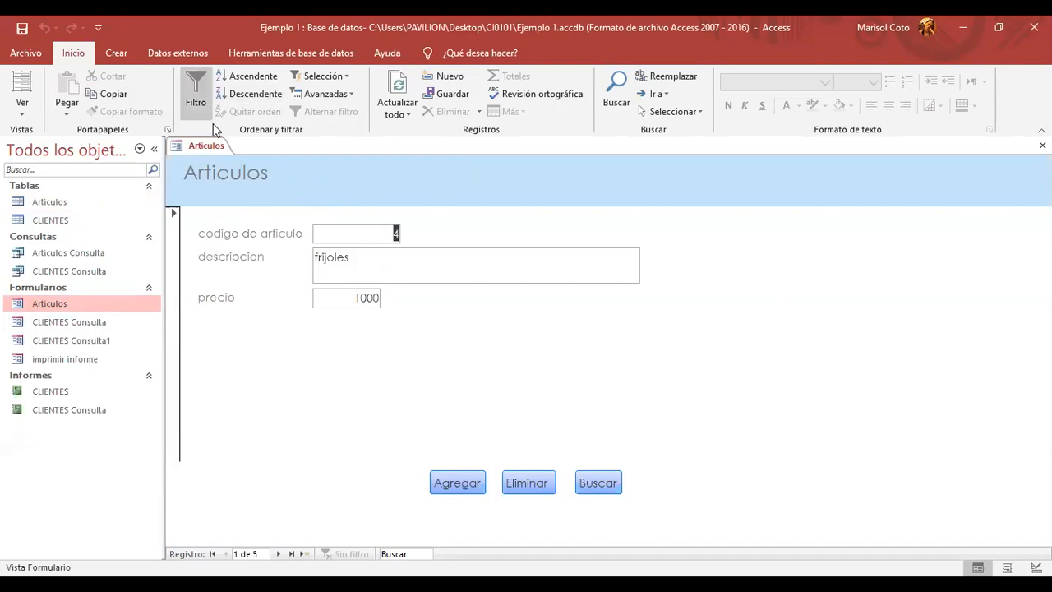
right_click(211, 148)
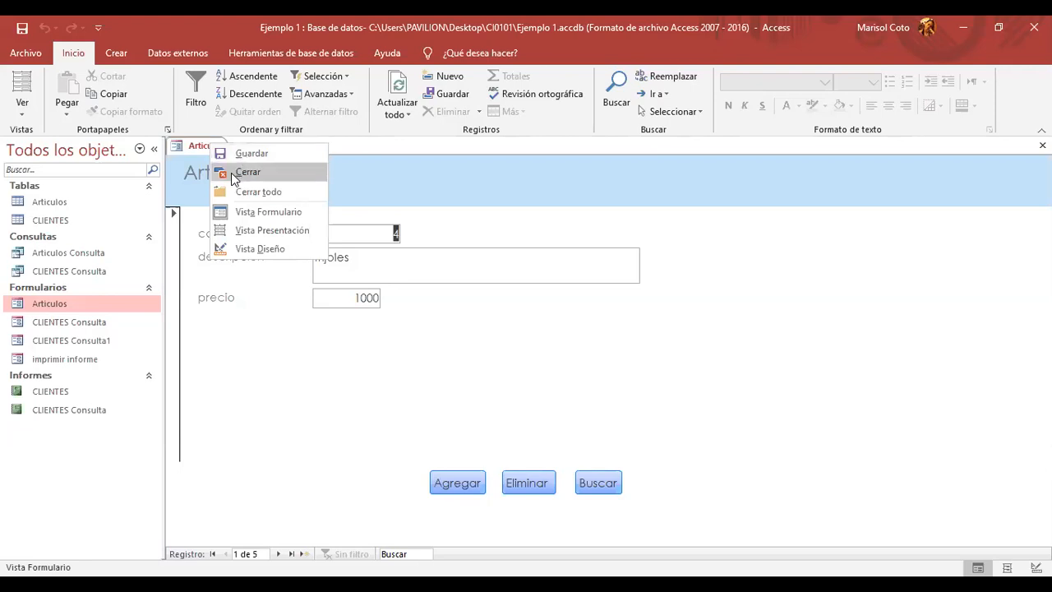
left_click(738, 360)
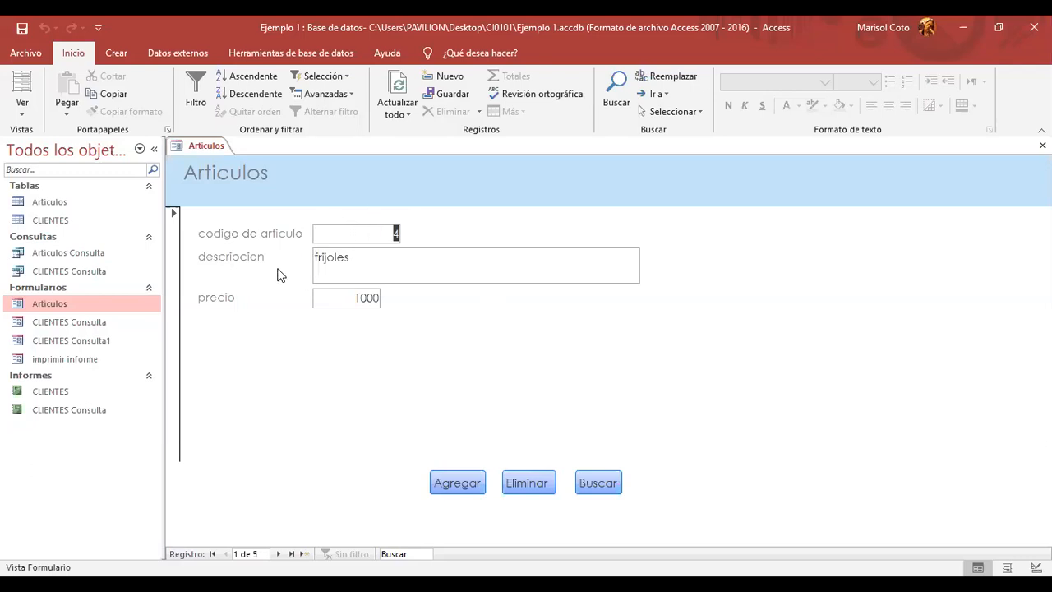
left_click(391, 234)
left_click(351, 259)
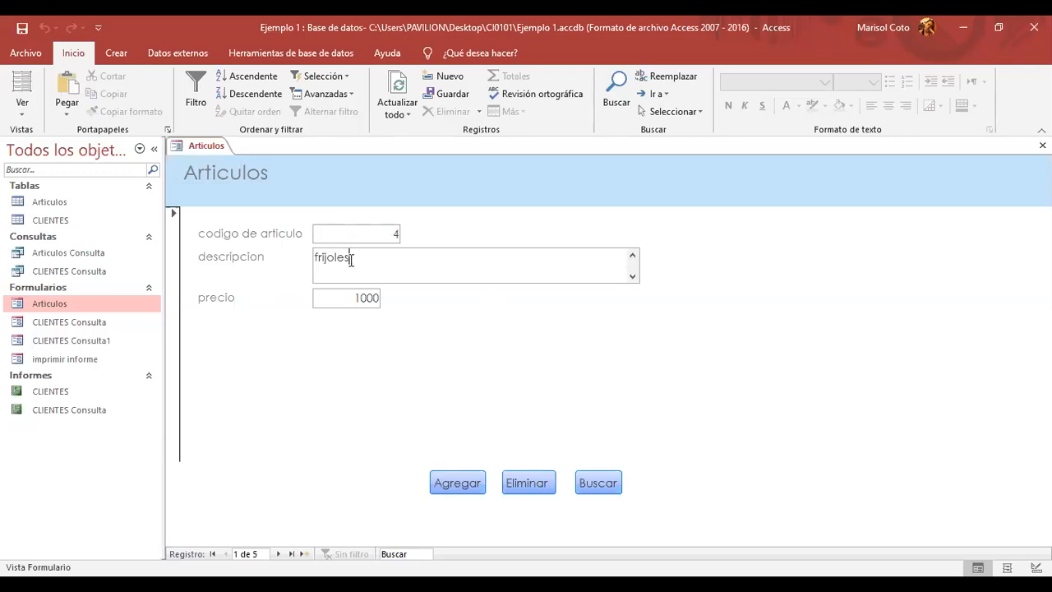
left_click(349, 301)
left_click(214, 144)
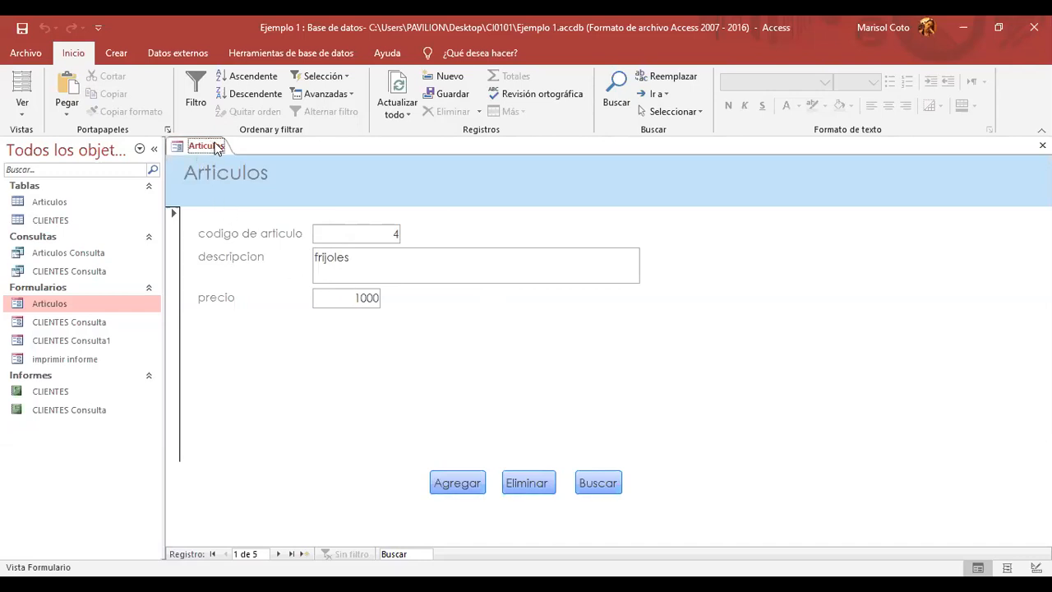
right_click(216, 146)
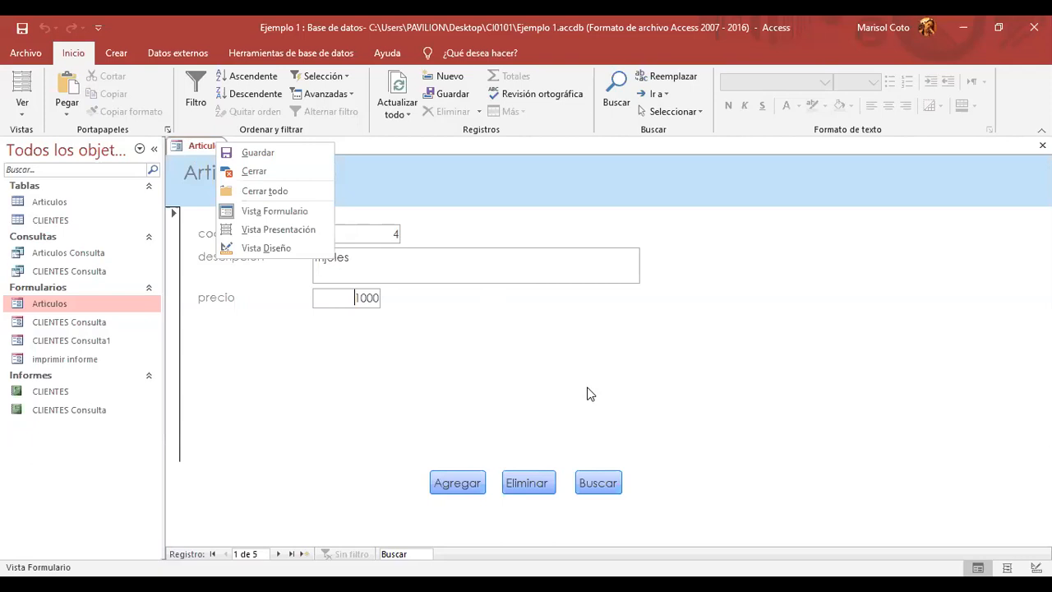
left_click(529, 483)
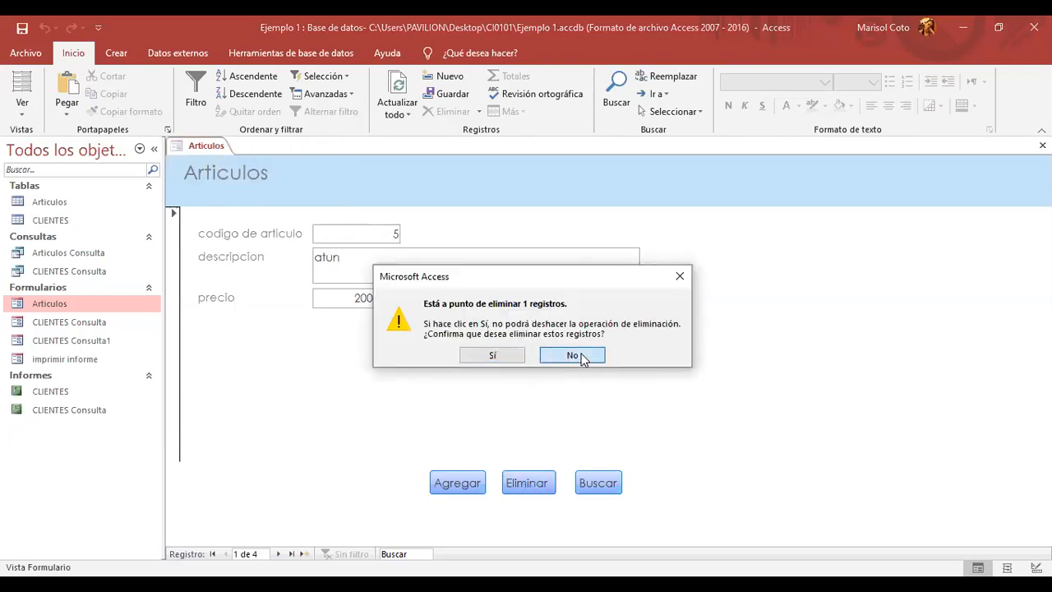
left_click(576, 355)
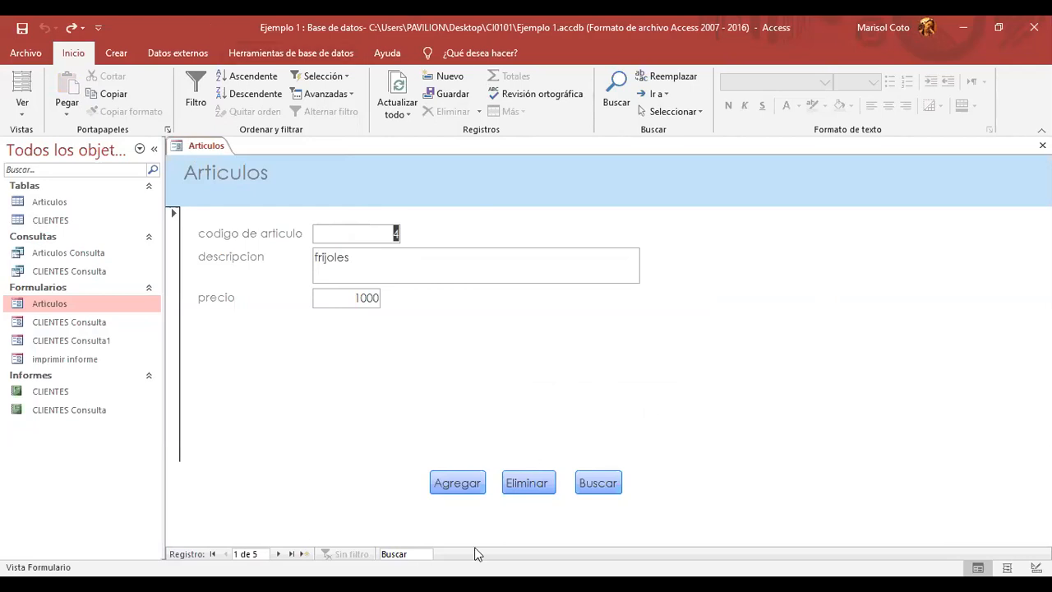
- Close the Articulos form and select CLIENTES Consulta in the navigation pane
right_click(203, 141)
left_click(242, 168)
left_click(114, 324)
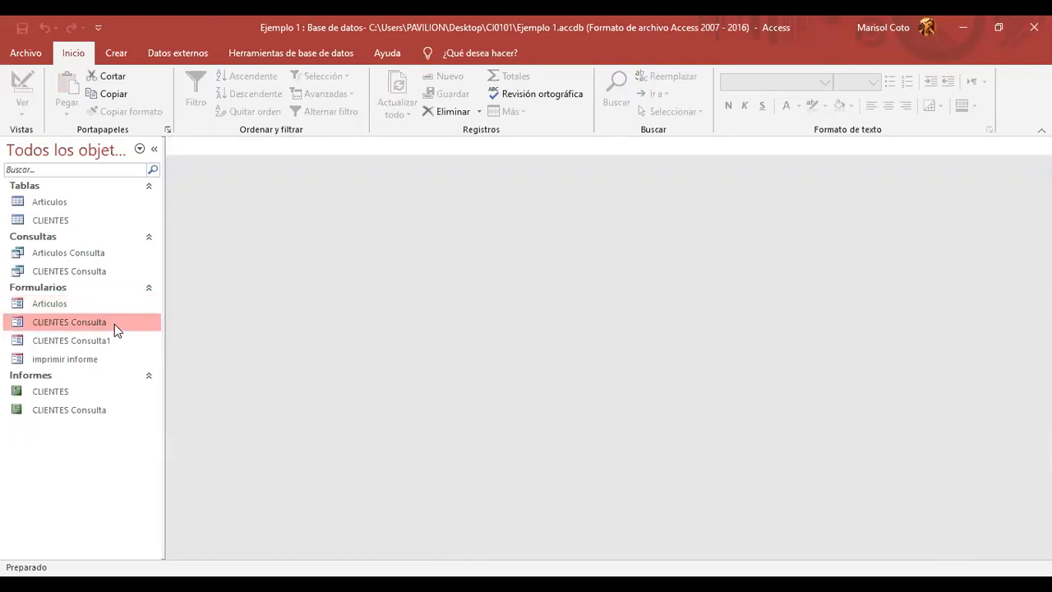
double_click(114, 324)
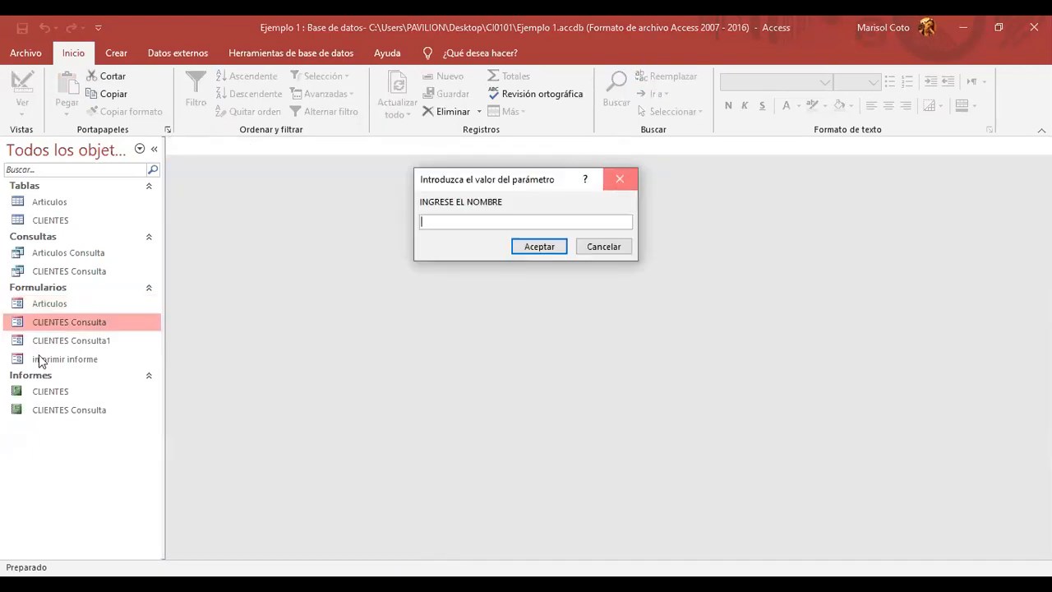
left_click(620, 179)
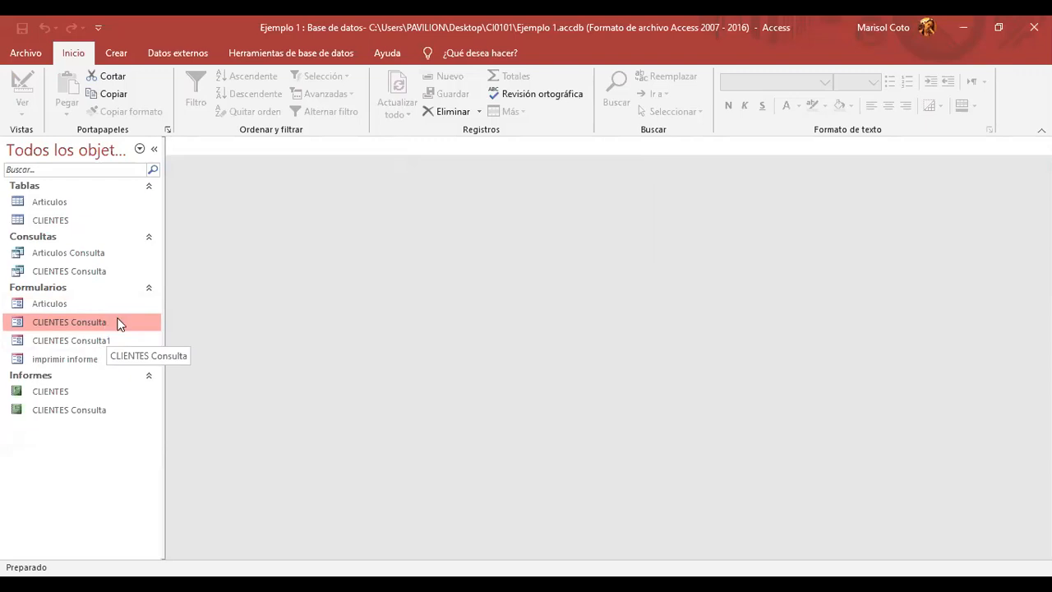
- Run Articulos Consulta for article code 3, then close its empty results
double_click(68, 252)
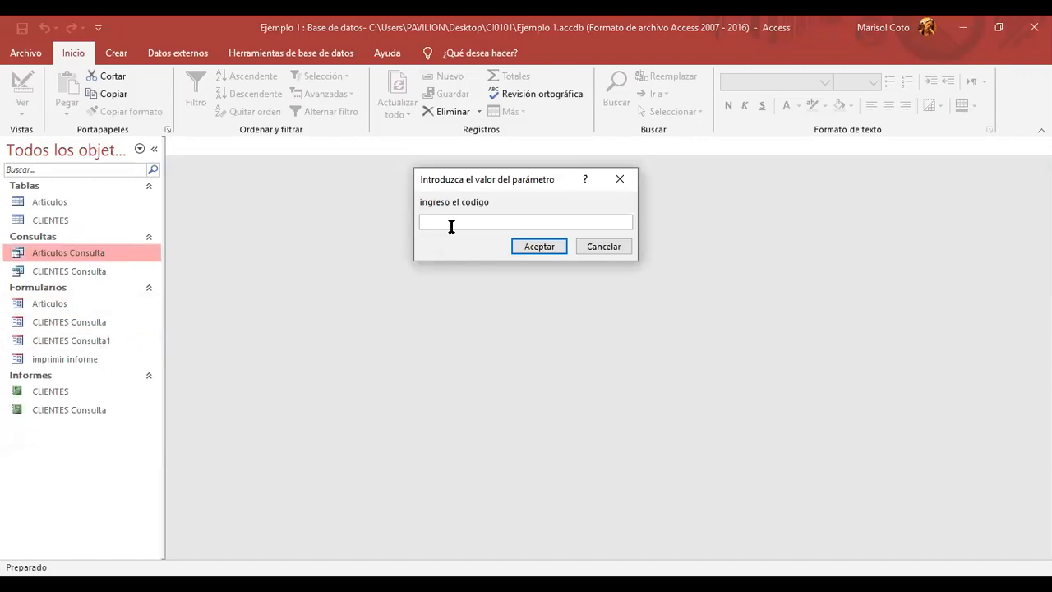
type("3")
left_click(552, 248)
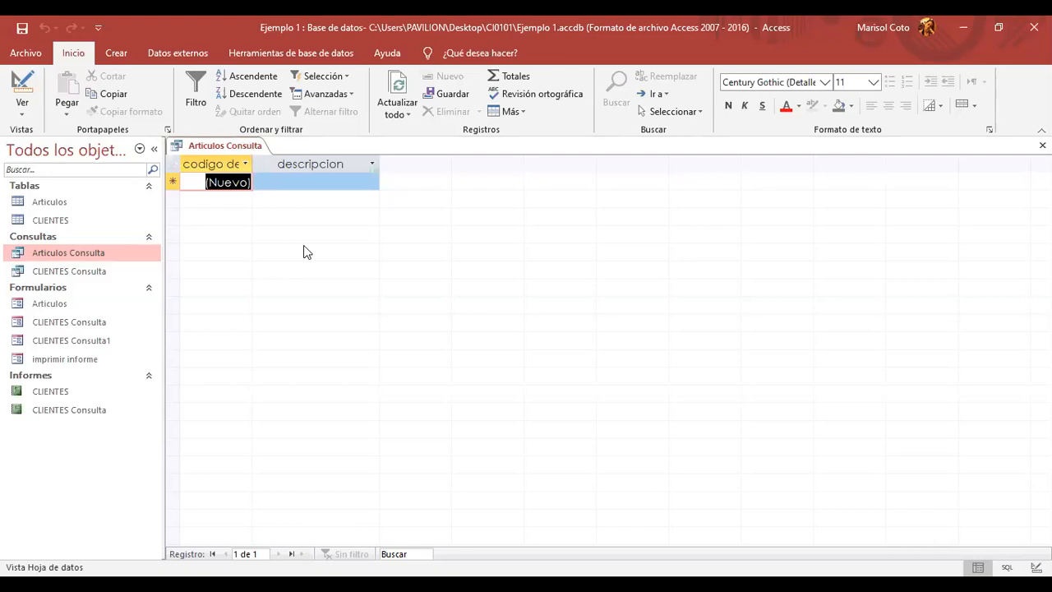
right_click(251, 153)
left_click(287, 177)
- In the CLIENTES table, try adding 77 to client 3's Telefono and dismiss the invalid-value error
double_click(134, 220)
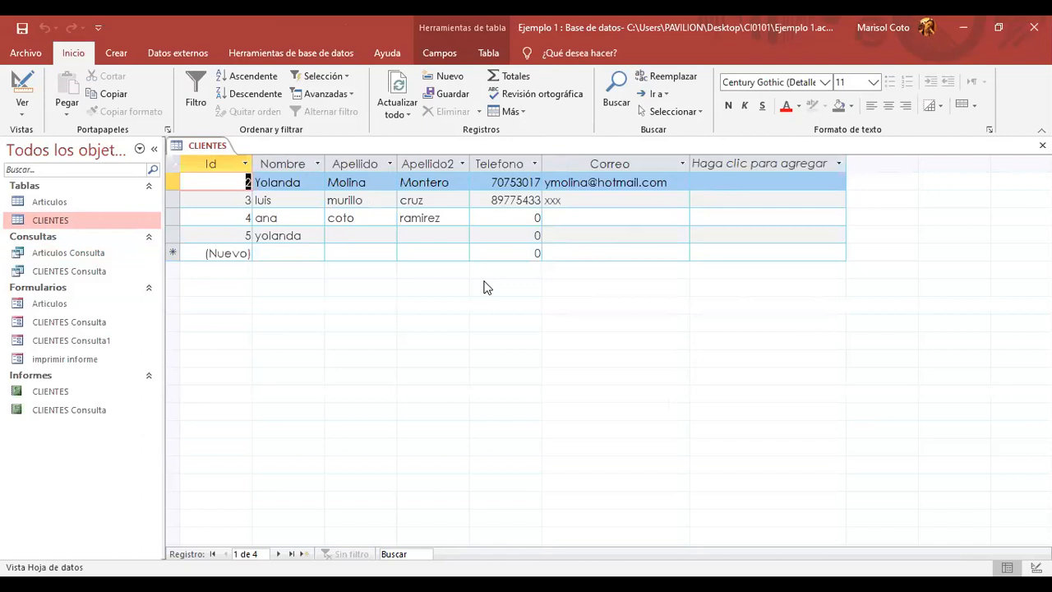
left_click(506, 201)
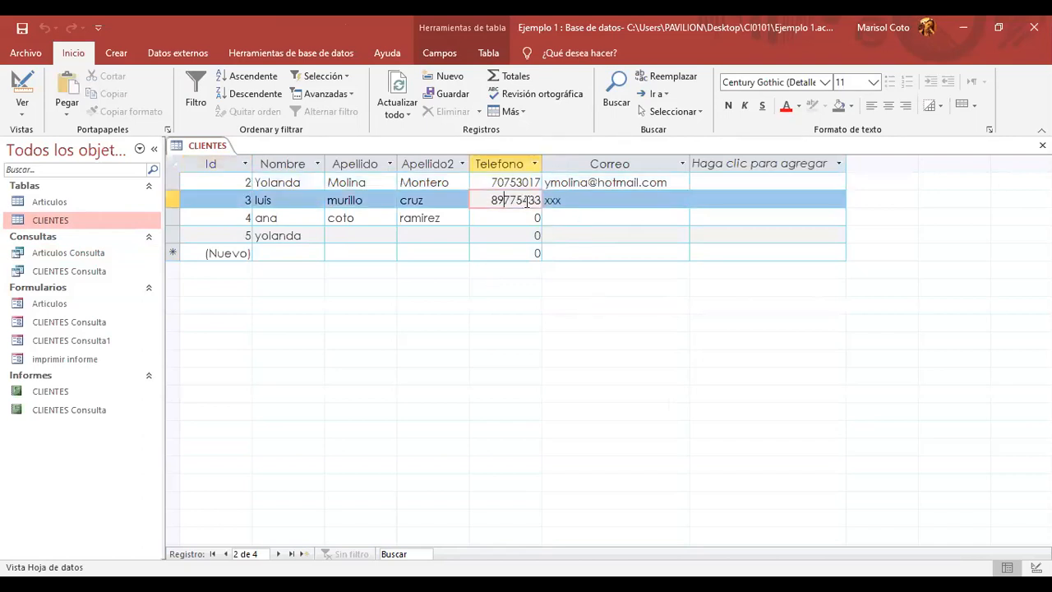
type("77")
left_click(539, 255)
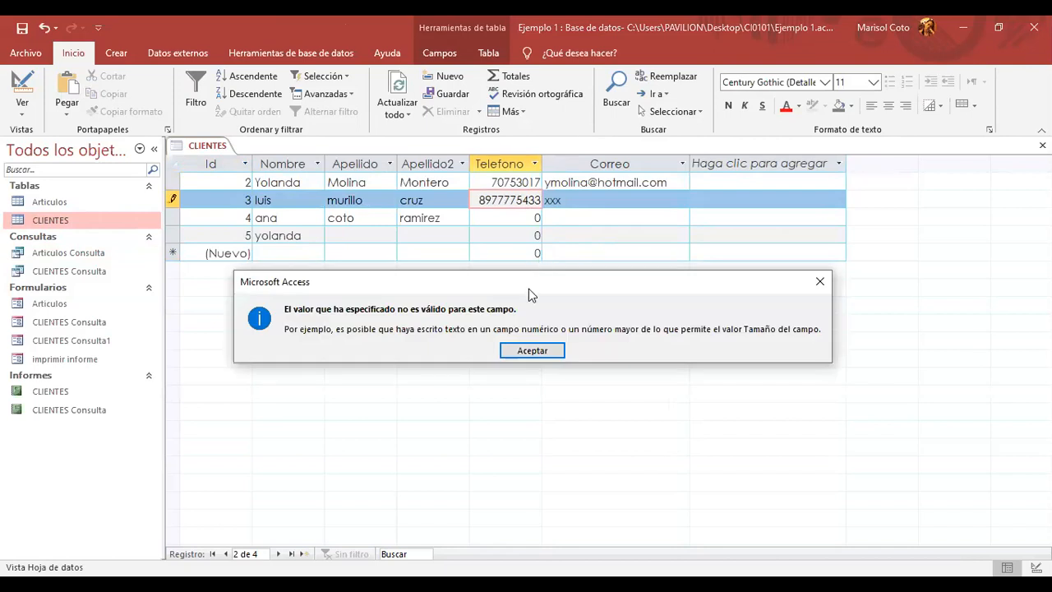
left_click(536, 350)
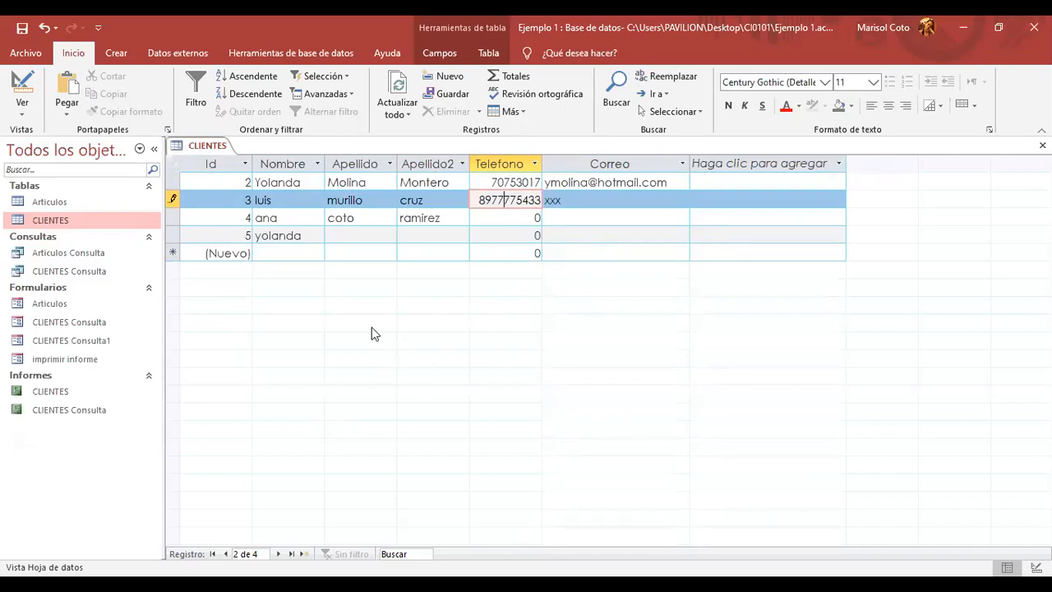
- Close the CLIENTES table without saving the rejected record
right_click(191, 153)
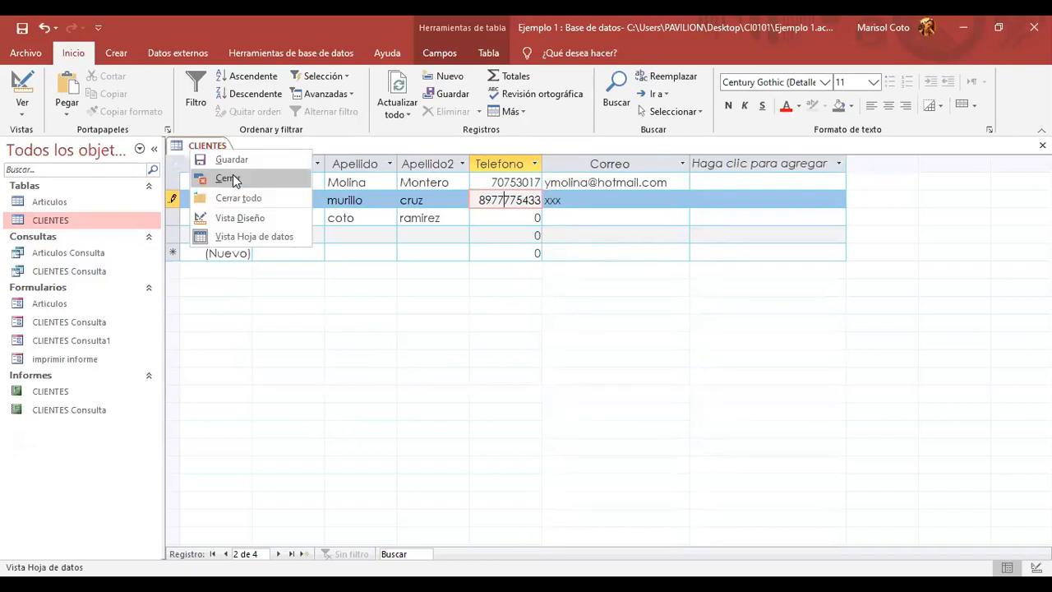
key("Return")
left_click(498, 359)
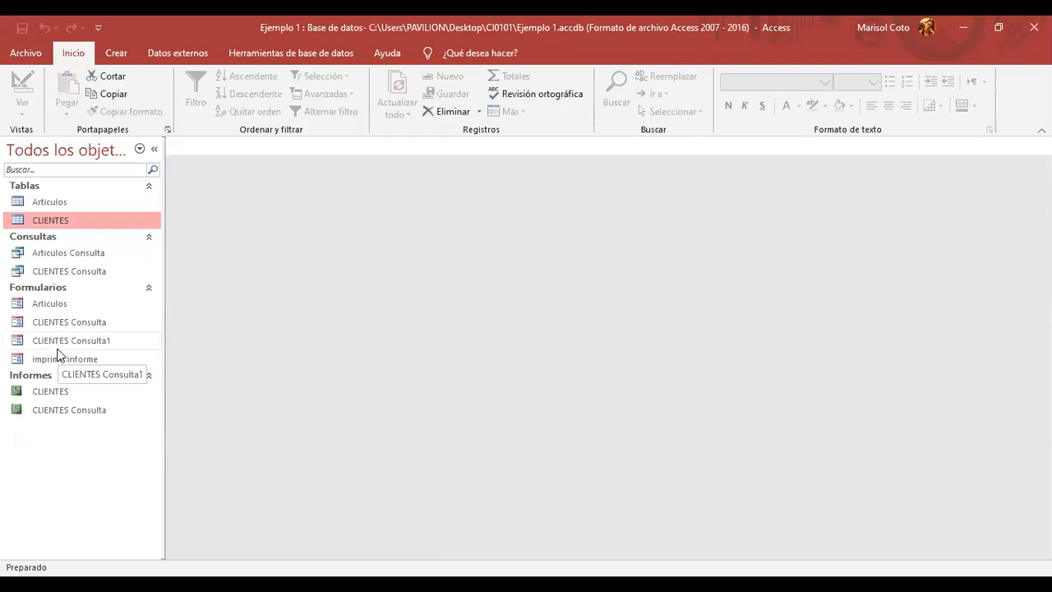
- Open CLIENTES Consulta, entering a client's first name at the INGRESE EL NOMBRE prompt
double_click(69, 322)
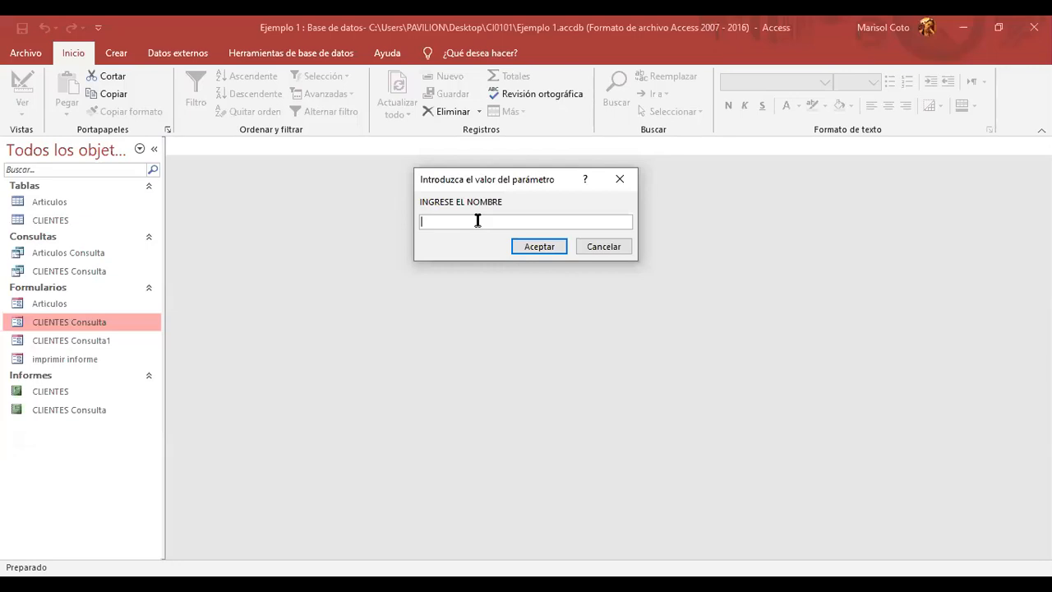
type("Yolanda")
left_click(551, 246)
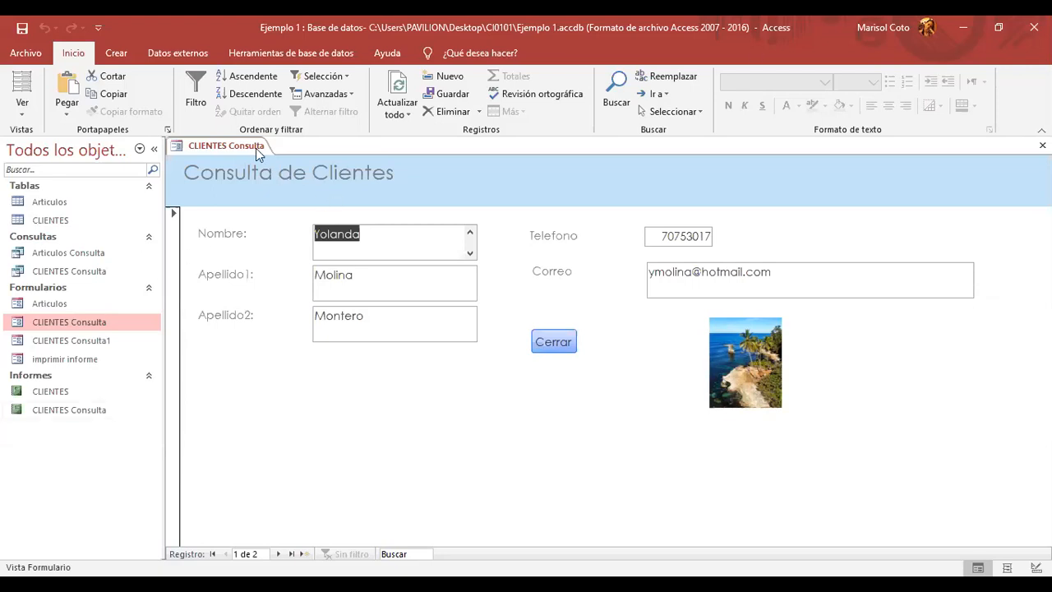
- Close the CLIENTES Consulta and imprimir informe forms
right_click(235, 146)
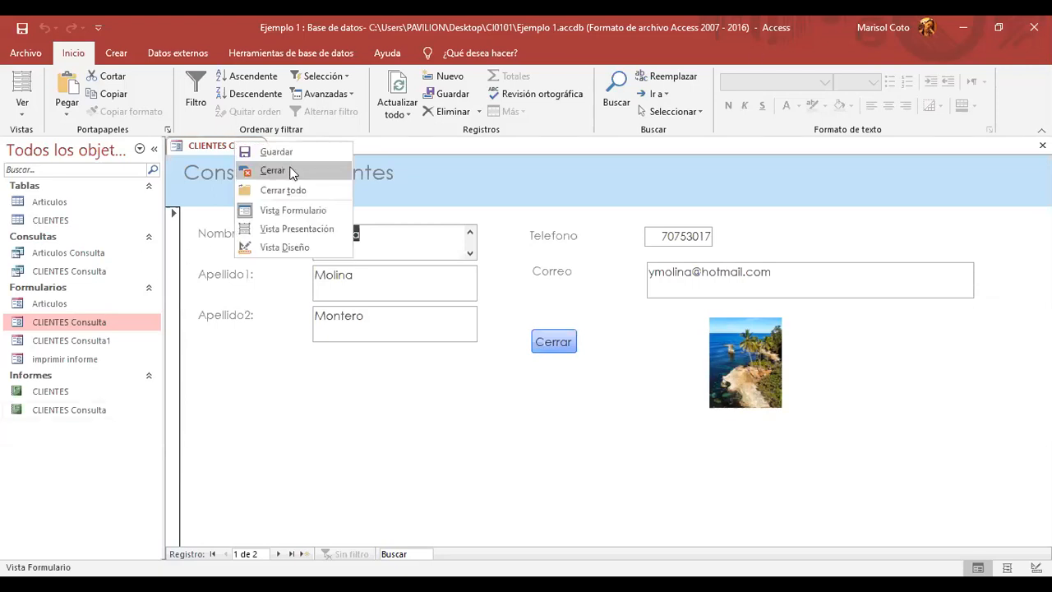
left_click(291, 172)
double_click(88, 358)
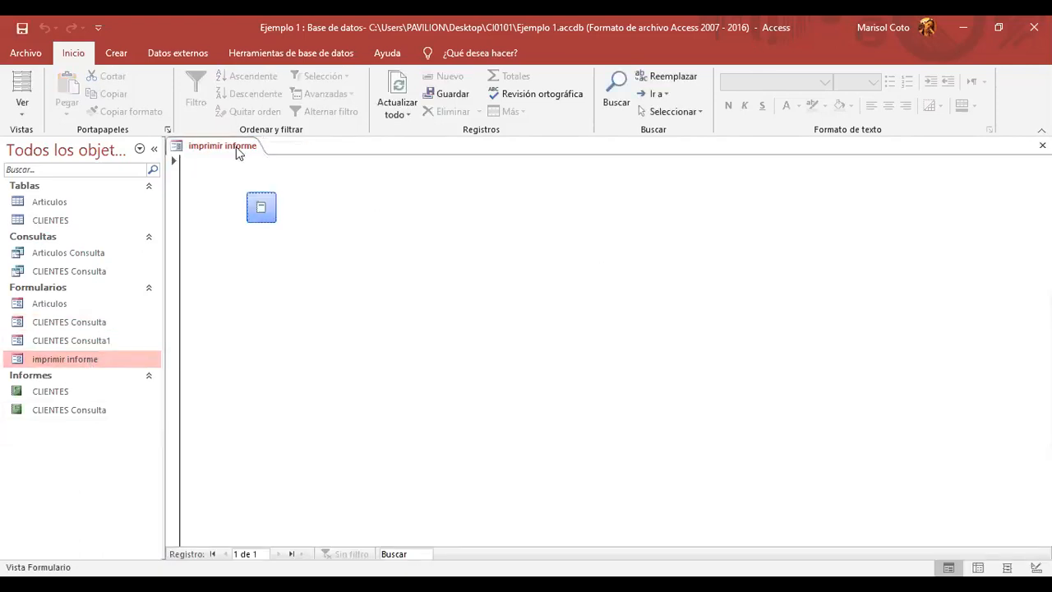
right_click(235, 146)
left_click(268, 178)
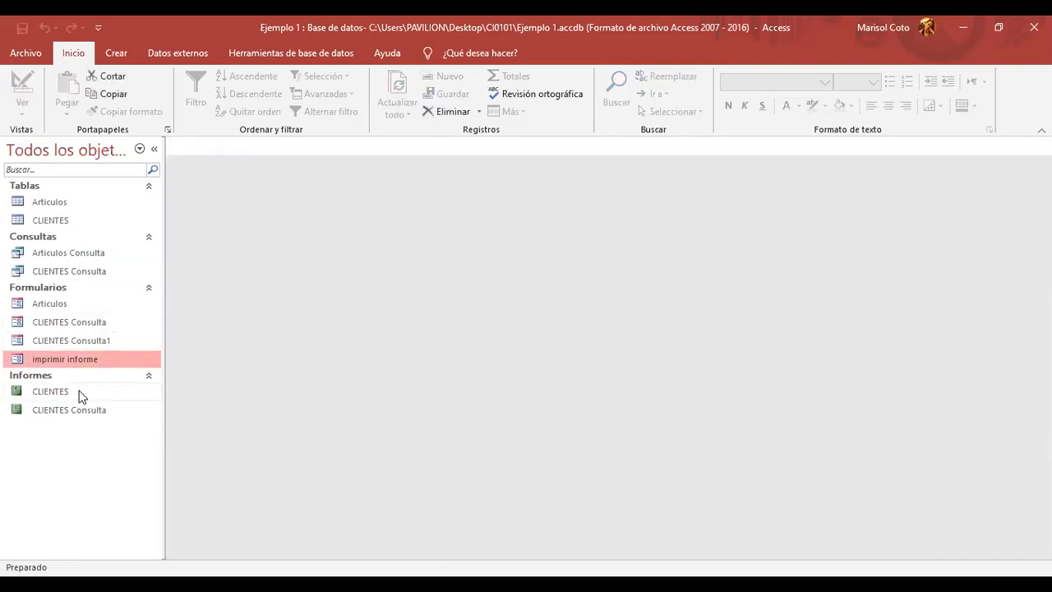
- Permanently delete the CLIENTES Consulta1, imprimir informe and CLIENTES Consulta forms
right_click(100, 338)
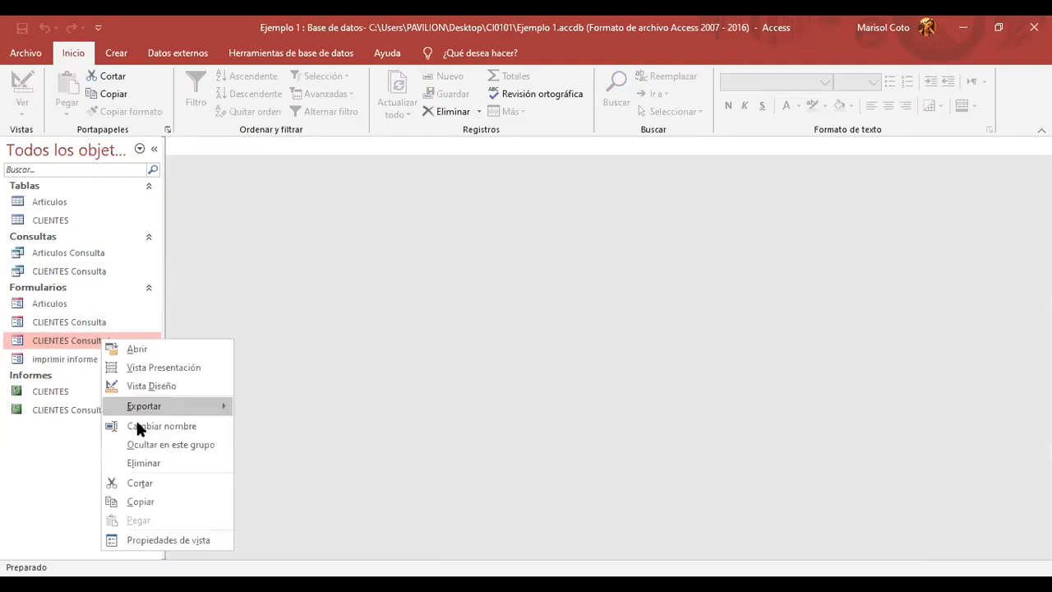
left_click(158, 463)
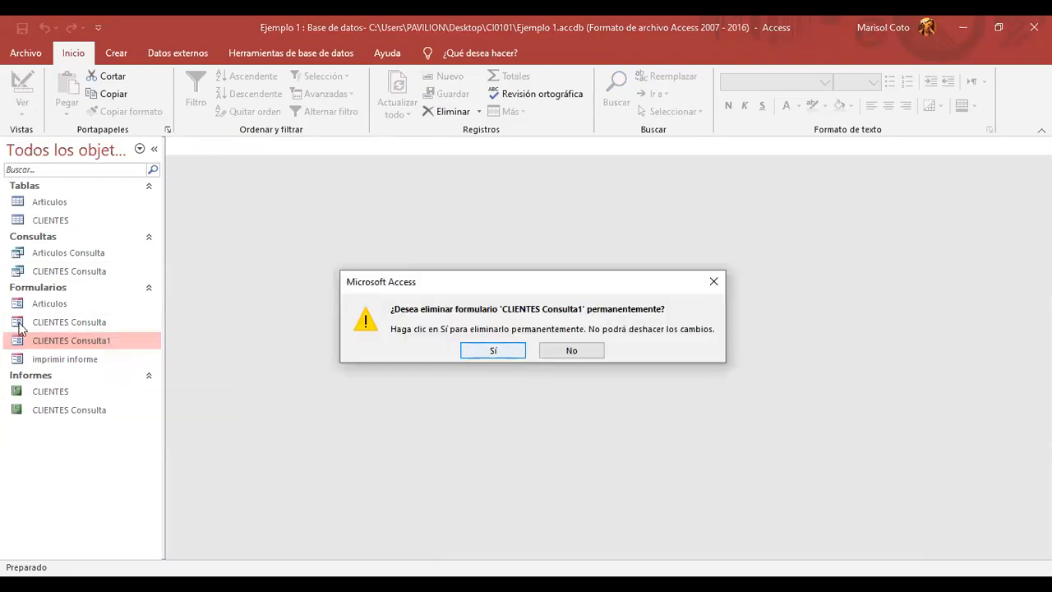
left_click(502, 351)
right_click(52, 345)
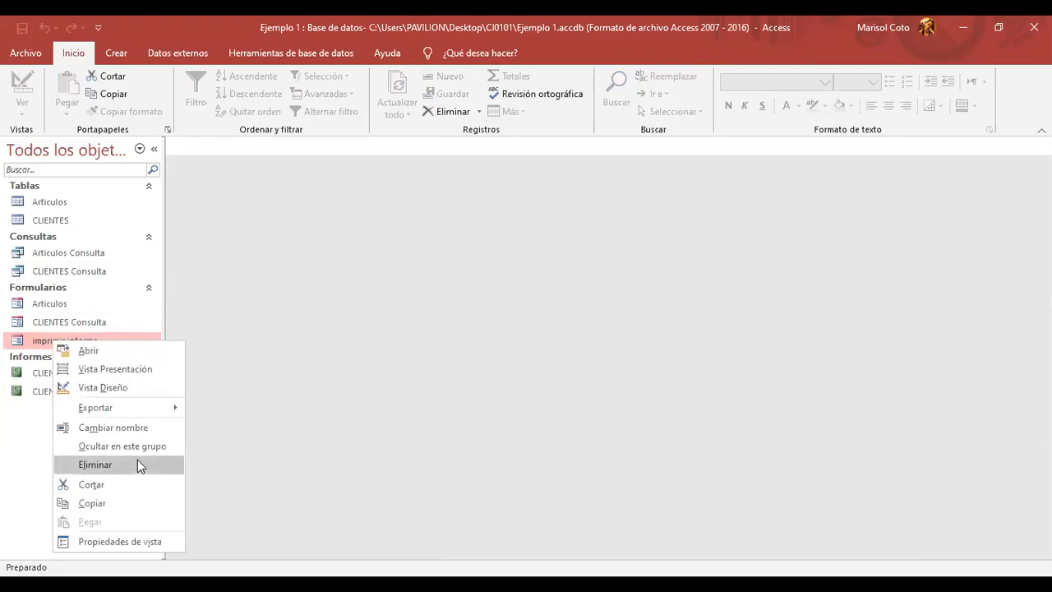
left_click(138, 464)
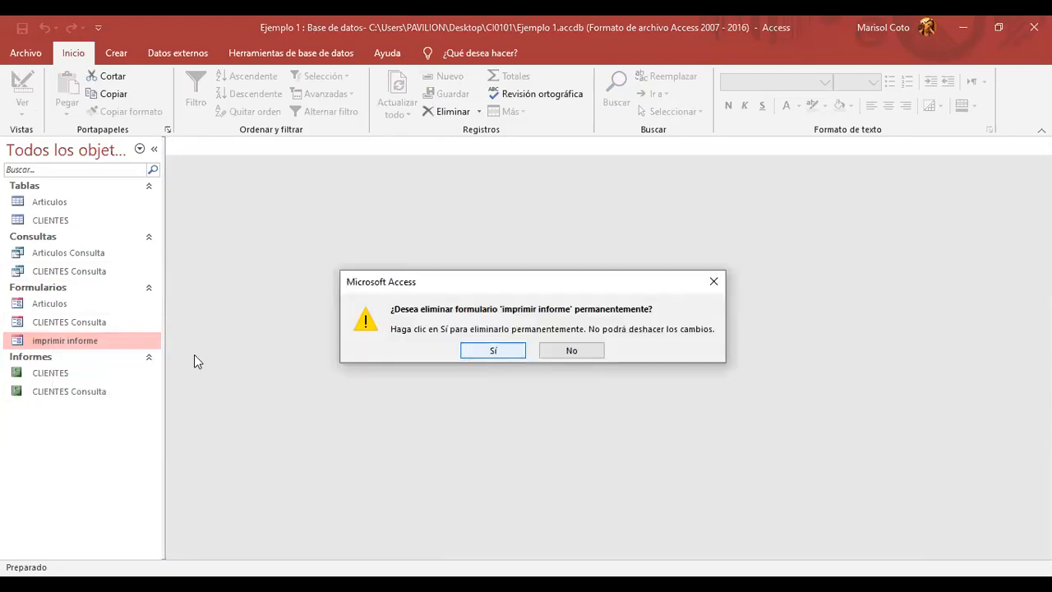
key("Return")
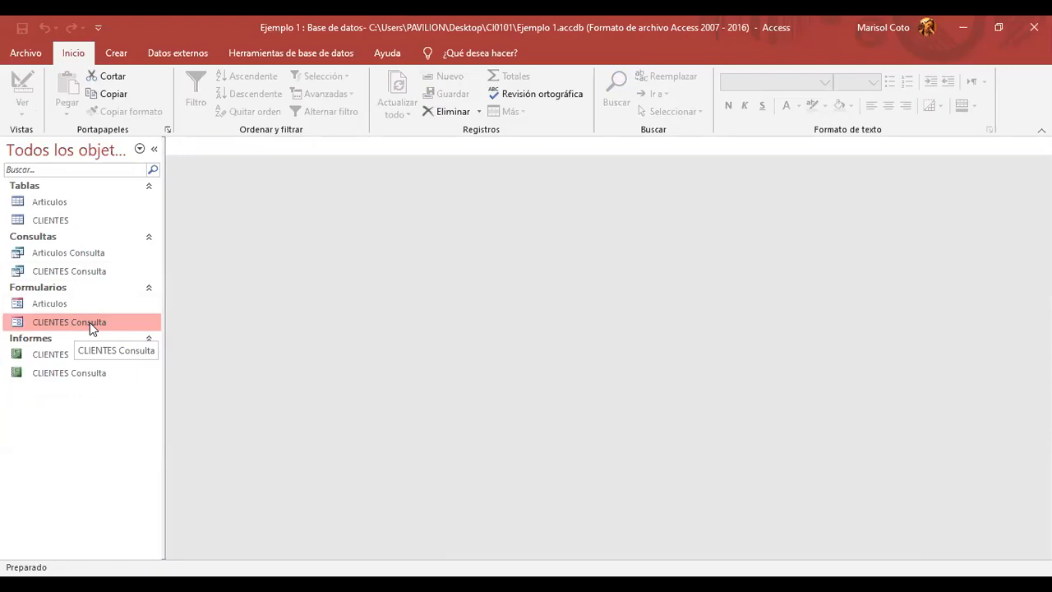
right_click(90, 322)
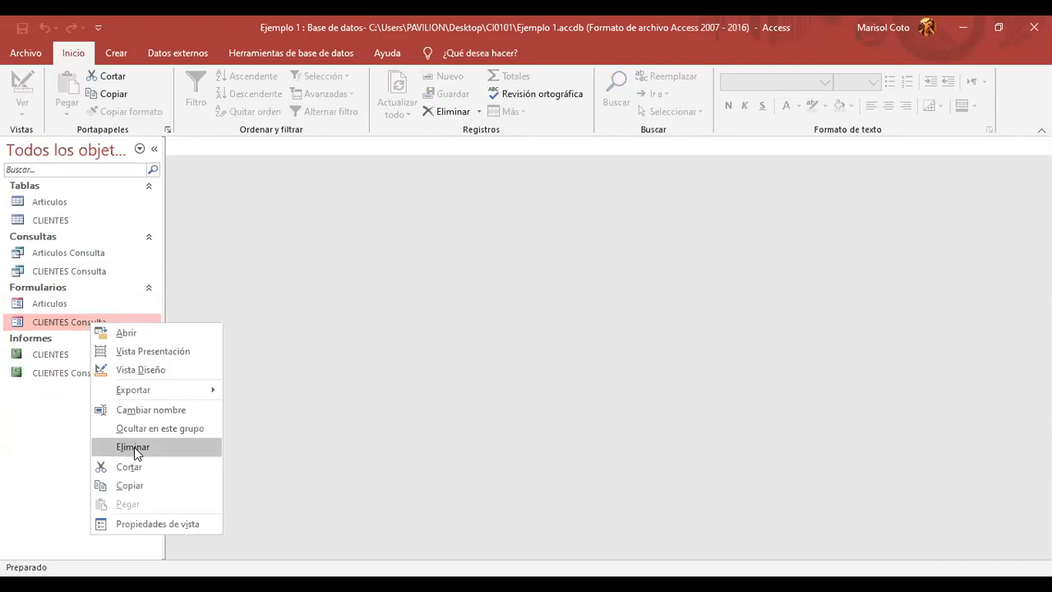
left_click(134, 447)
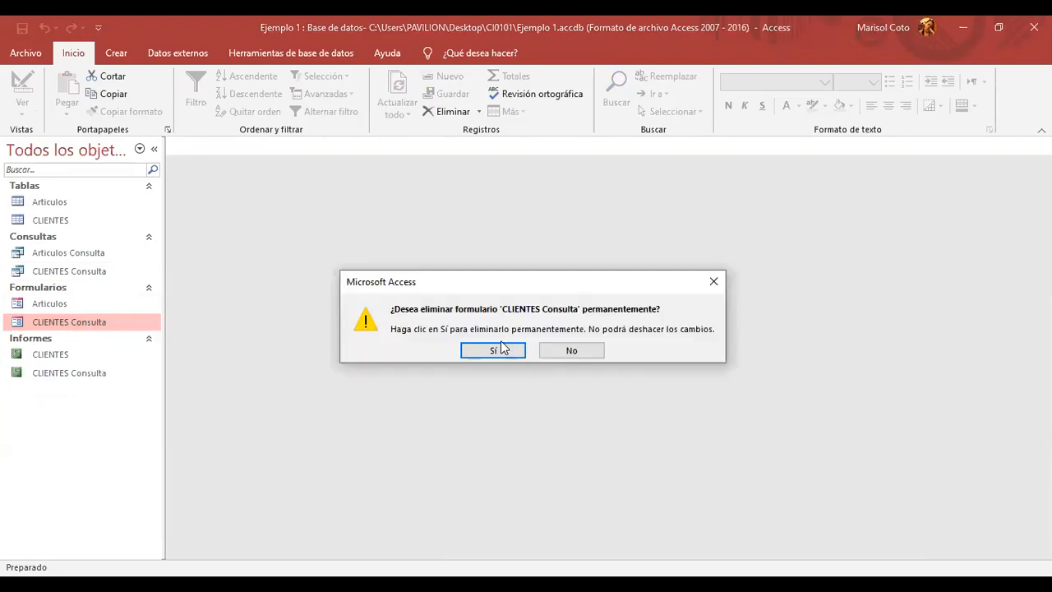
left_click(493, 350)
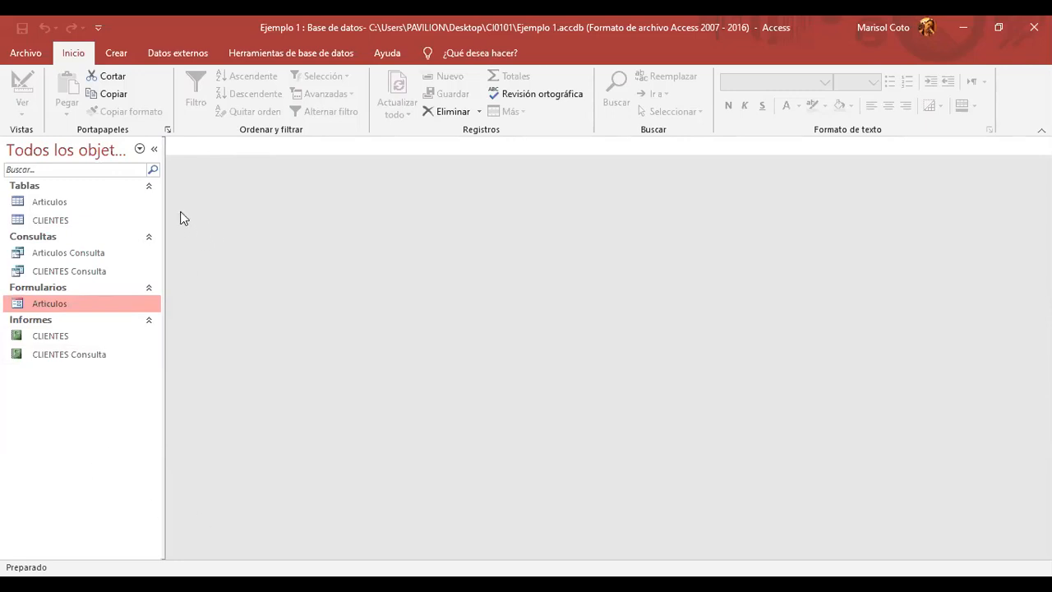
- Launch the Asistente para formularios from the Crear tab
left_click(116, 54)
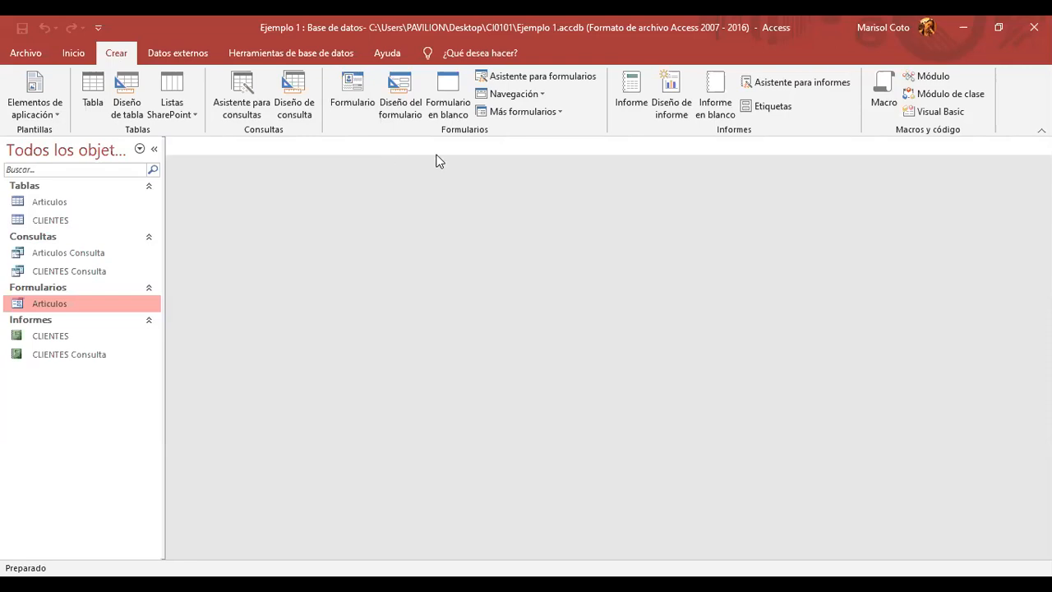
left_click(571, 75)
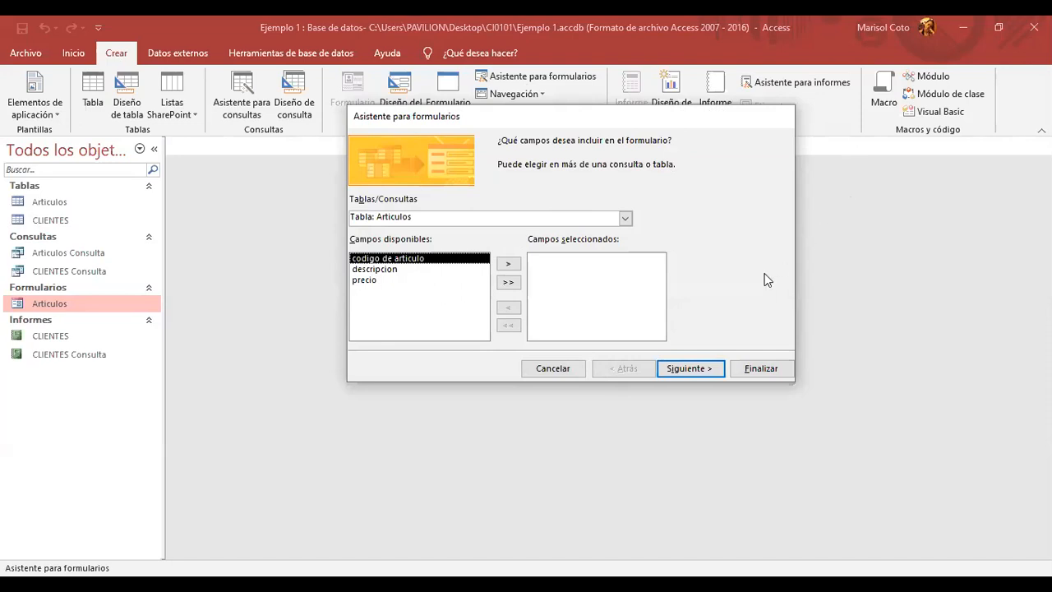
- Base the form on Tabla: CLIENTES with Nombre, Apellido, Apellido2, Telefono and Correo
left_click(625, 220)
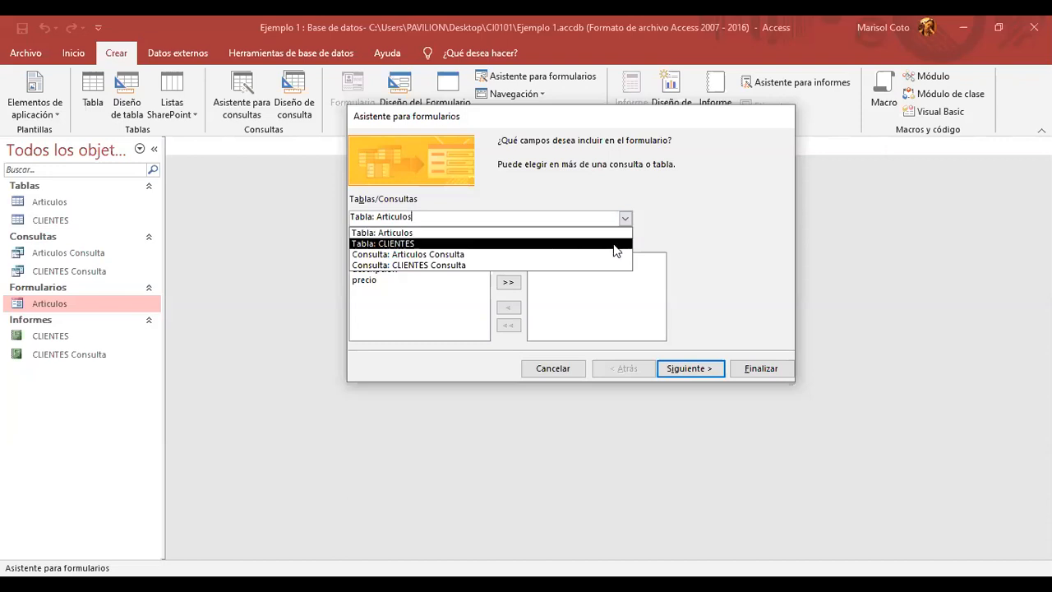
left_click(614, 244)
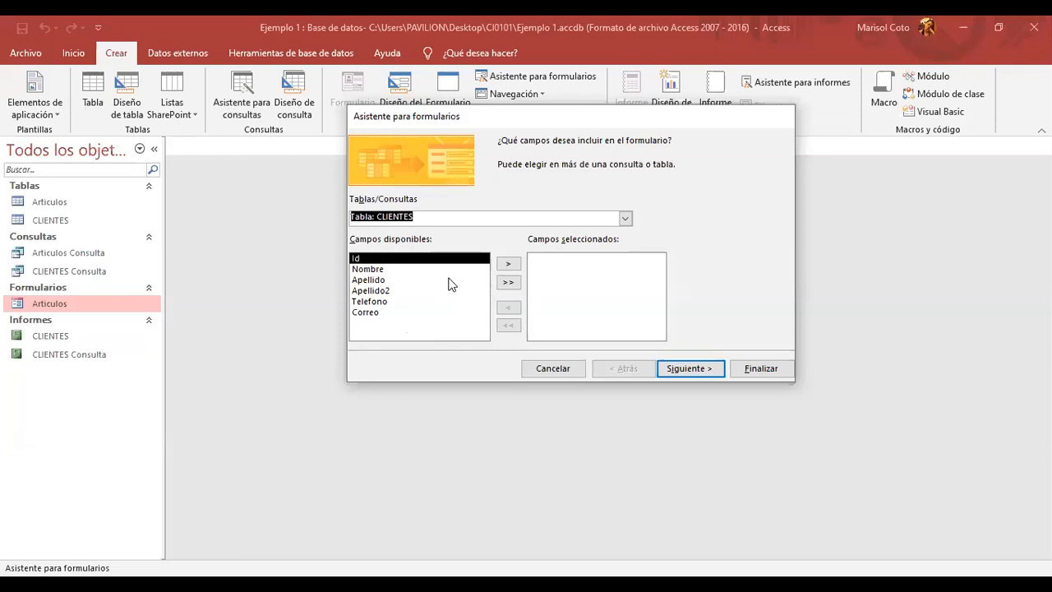
left_click(393, 271)
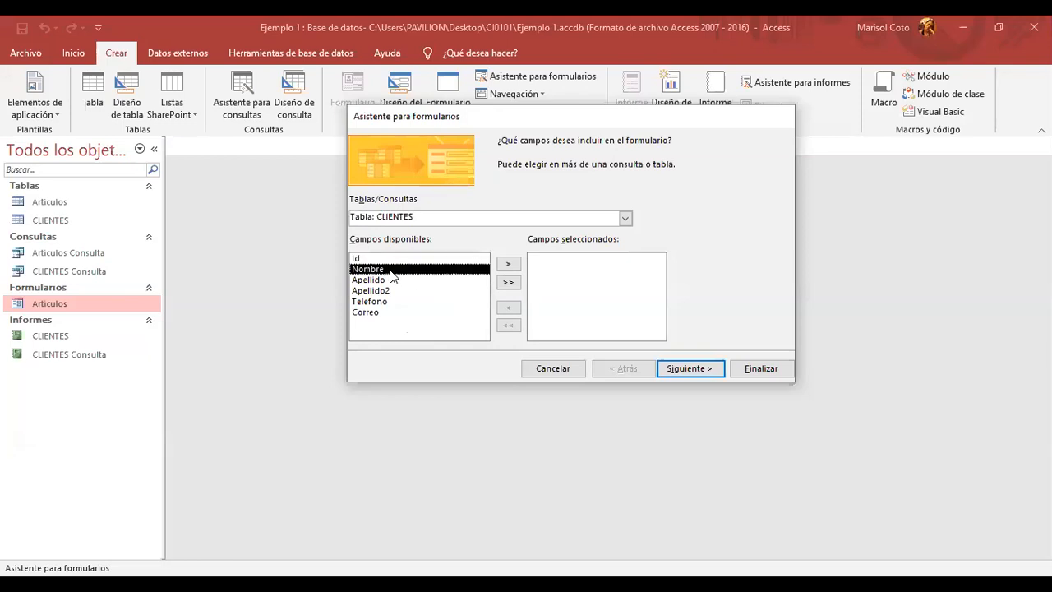
left_click(508, 264)
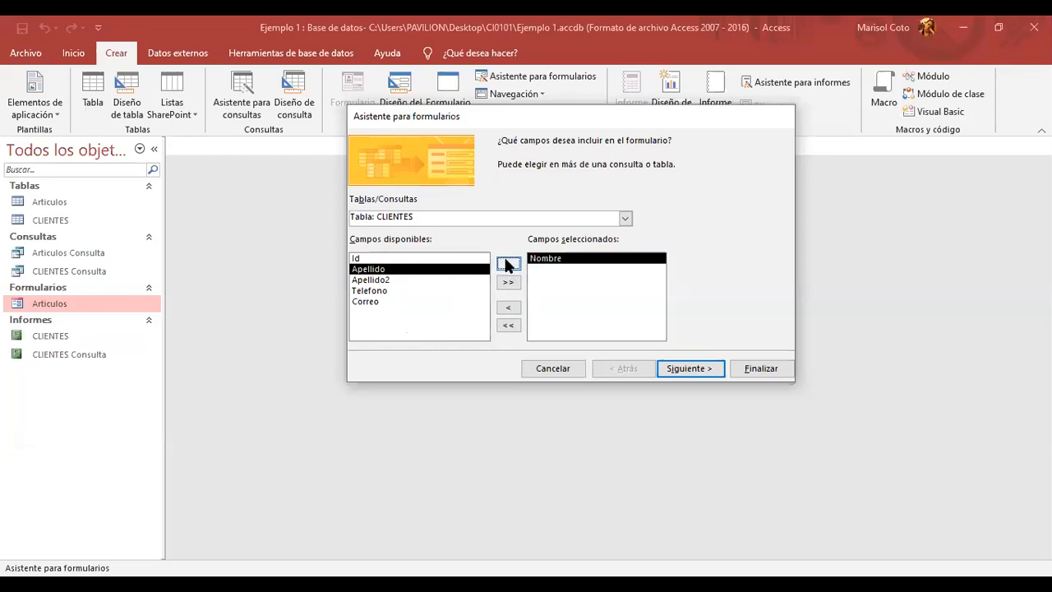
left_click(508, 264)
left_click(508, 263)
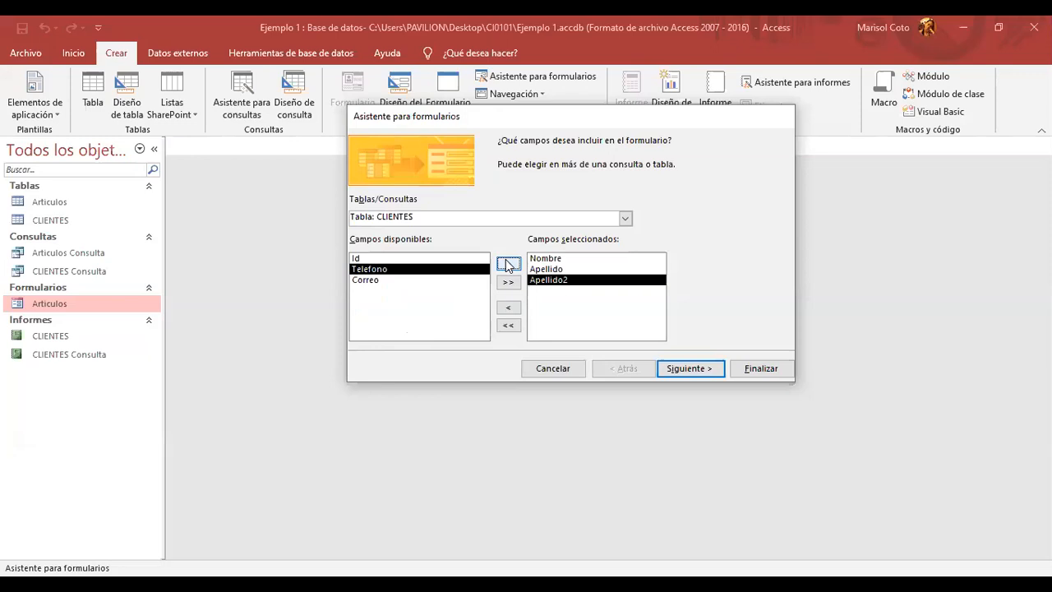
left_click(508, 264)
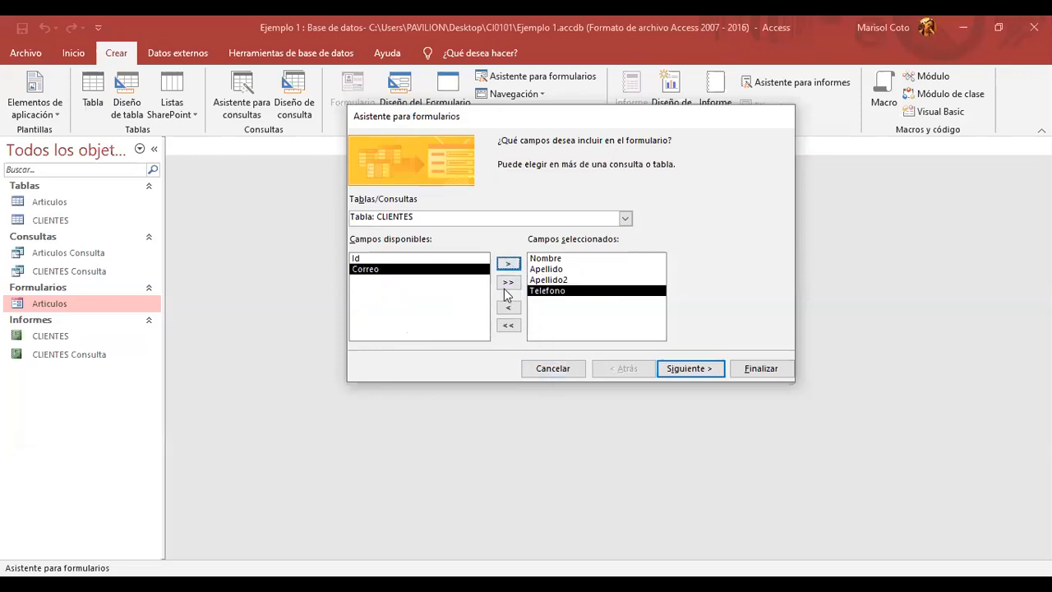
left_click(508, 264)
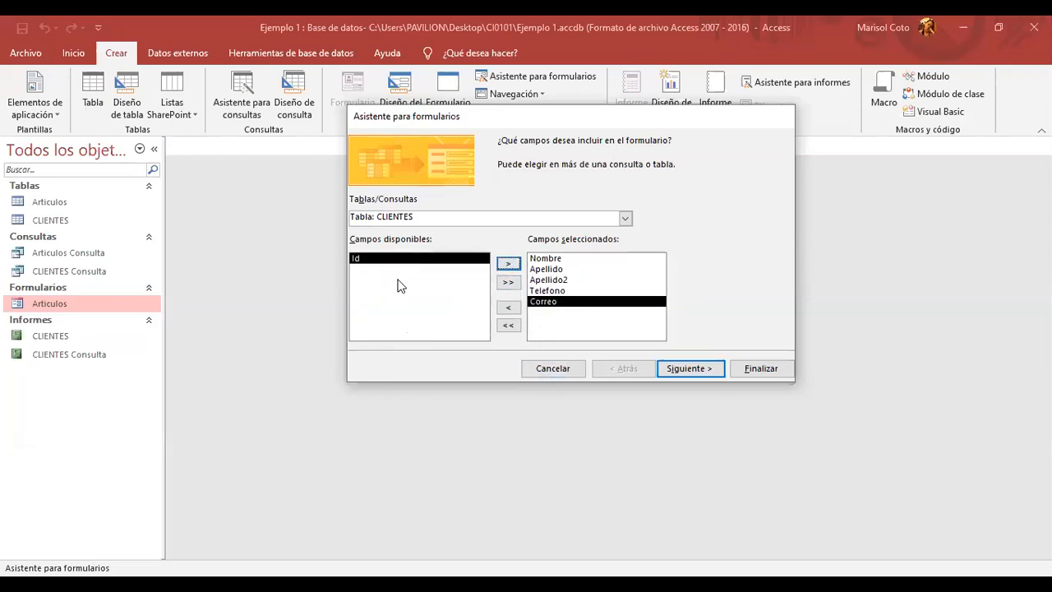
left_click(698, 371)
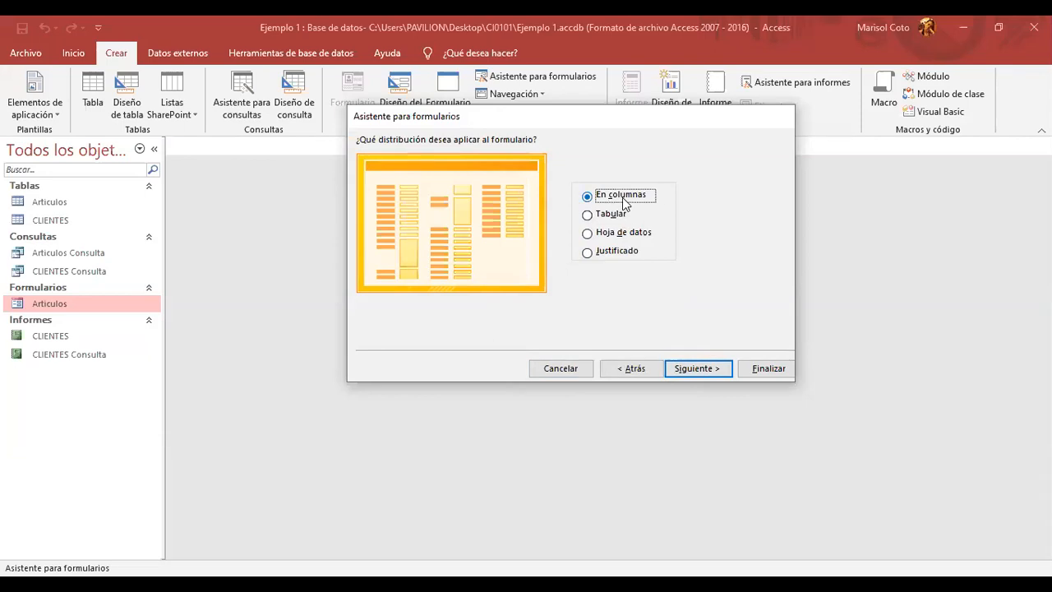
- Keep the En columnas layout and title the form CLIENTES CONSULTA
left_click(687, 372)
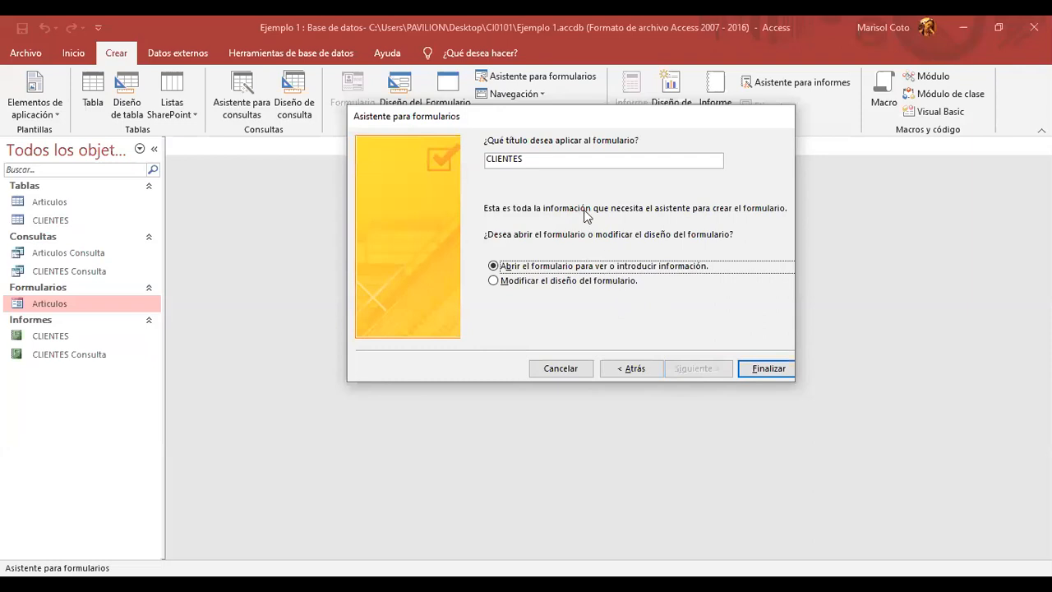
left_click(543, 163)
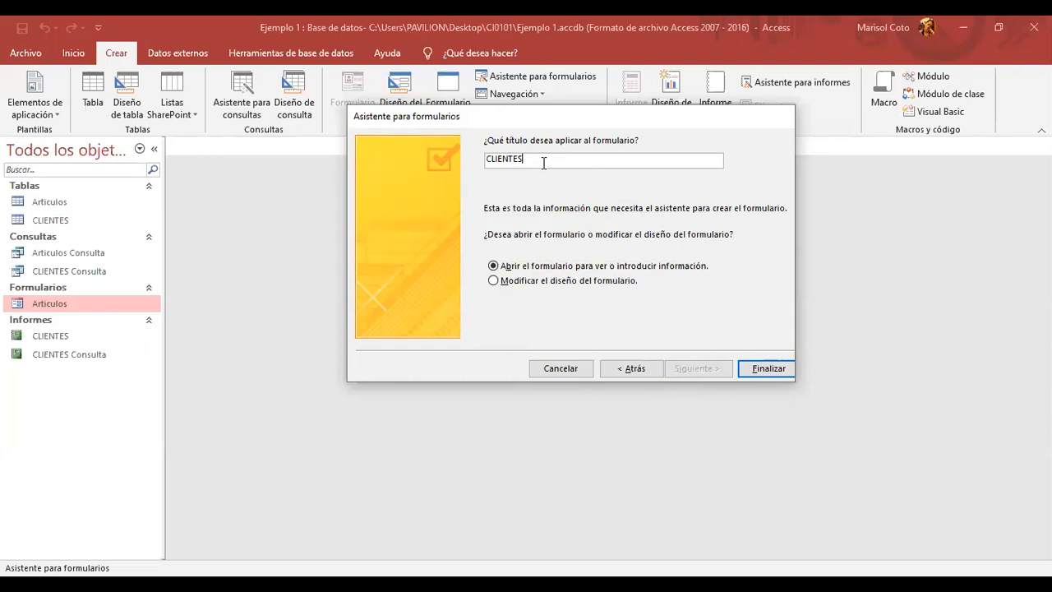
type("con")
key("BackSpace")
key("BackSpace")
key("BackSpace")
key("Caps_Lock")
type("CONSULTA")
- Set the wizard to finish with 'Modificar el diseño del formulario'
left_click(607, 282)
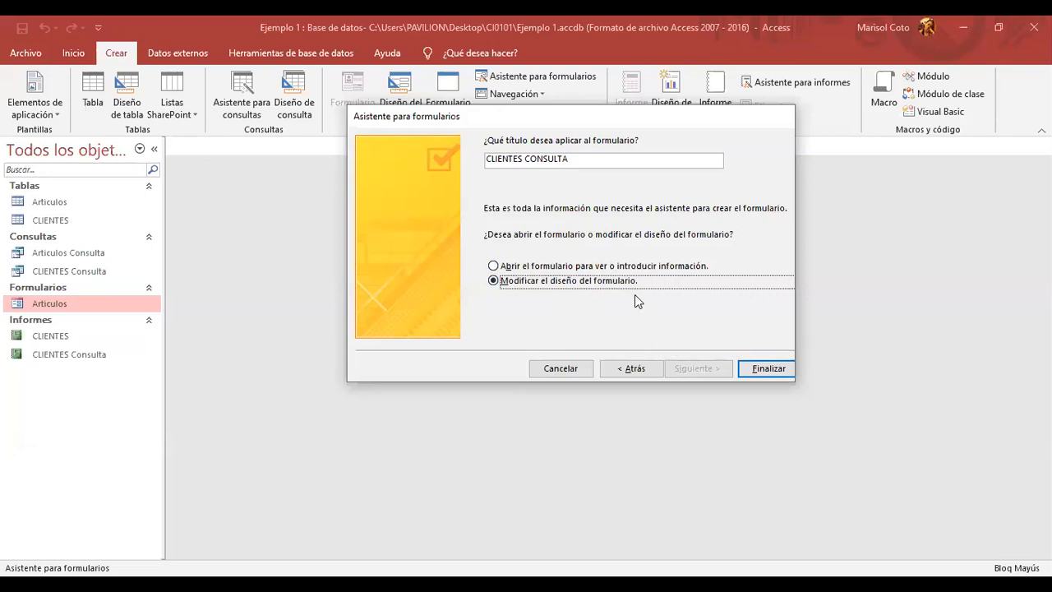
left_click(612, 267)
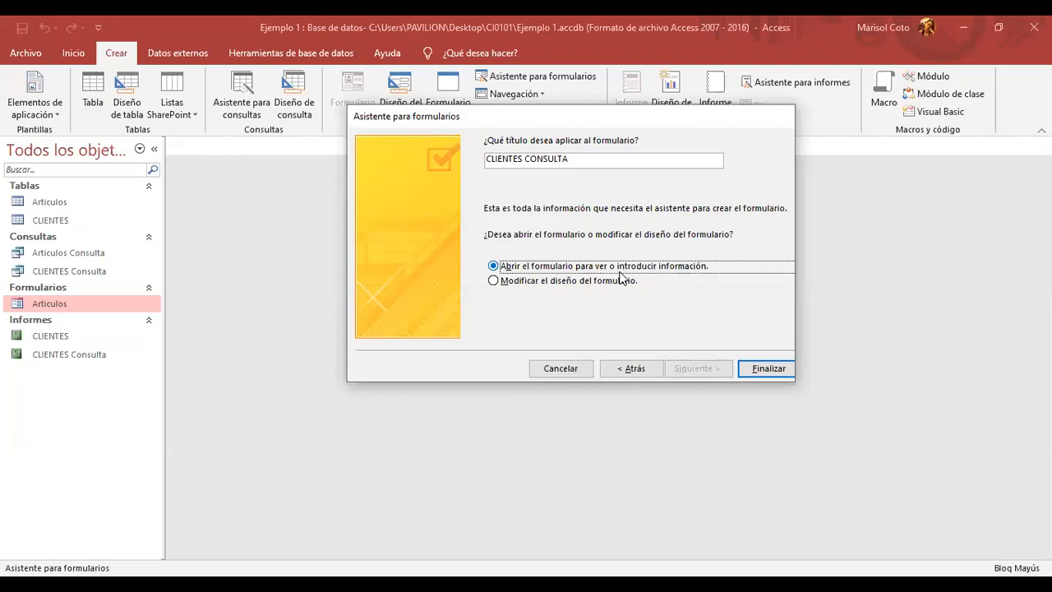
left_click(621, 281)
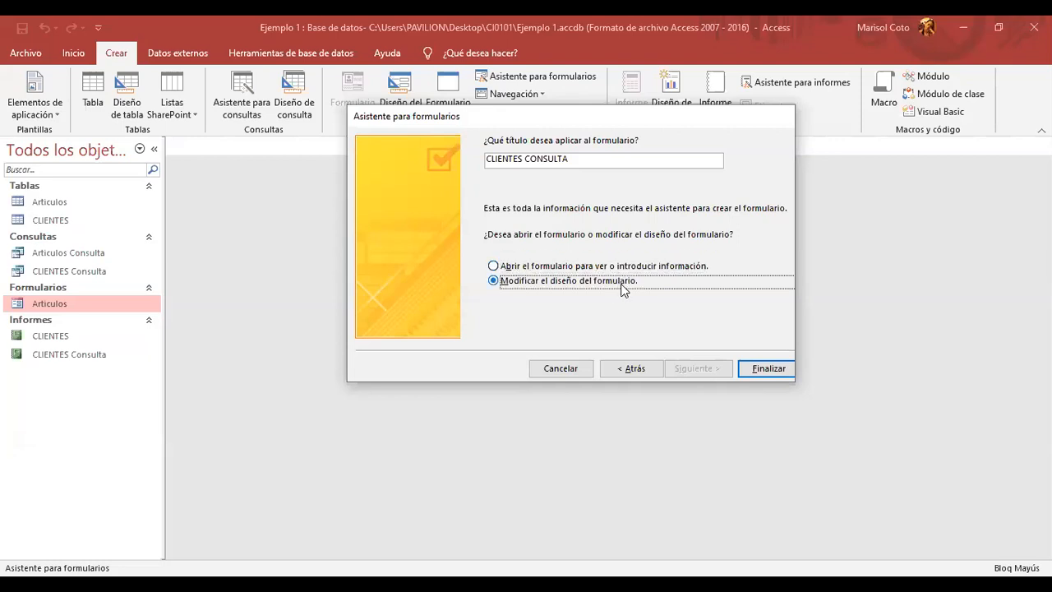
- Finish the wizard, hide Lista de campos, widen the form to about 24 cm, and enlarge the footer
left_click(768, 379)
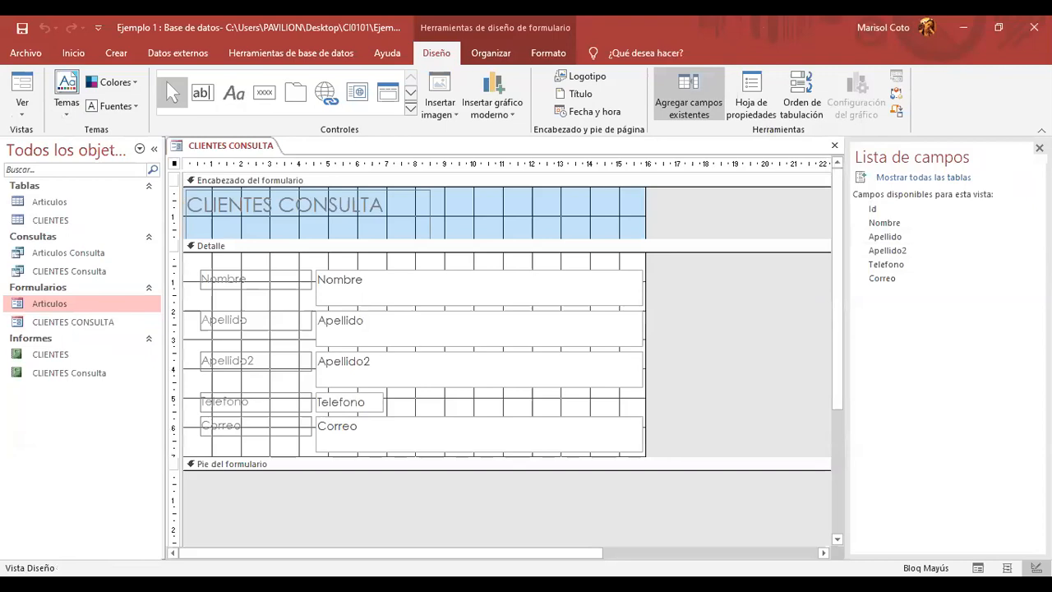
left_click(1039, 148)
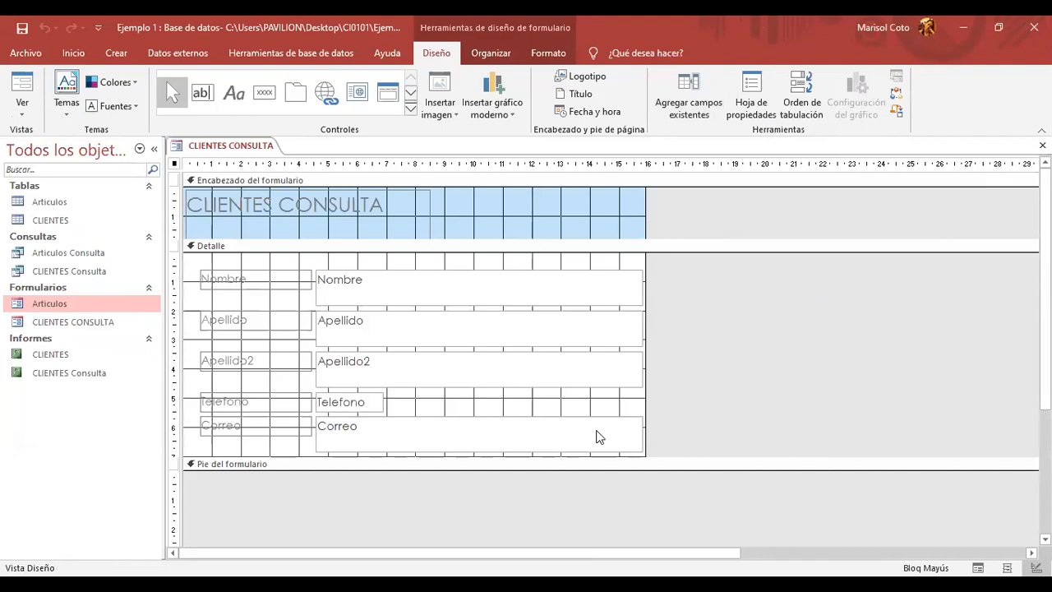
left_click_drag(644, 190, 873, 192)
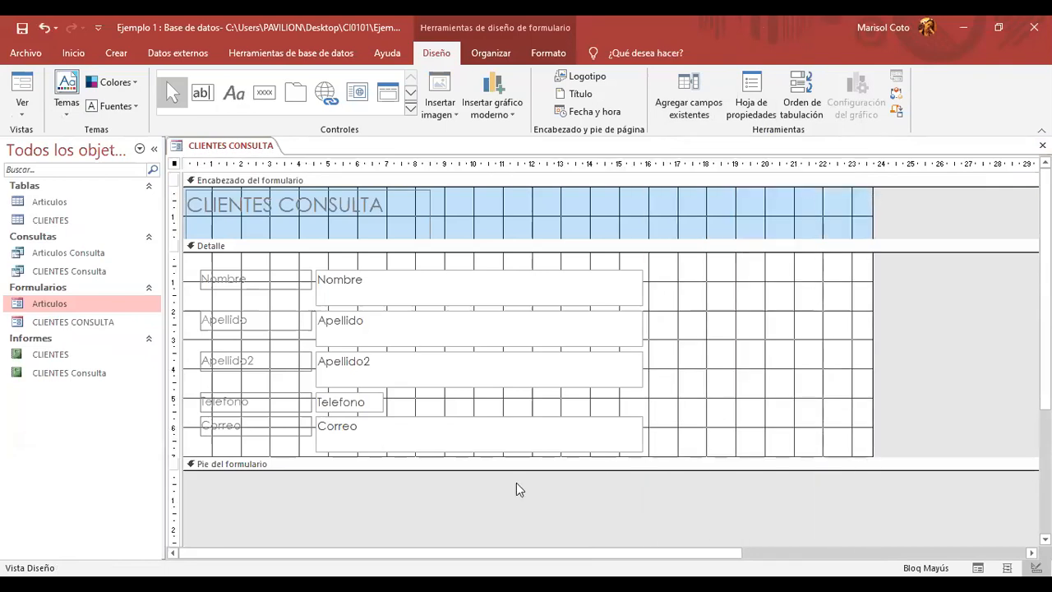
left_click_drag(521, 470, 534, 531)
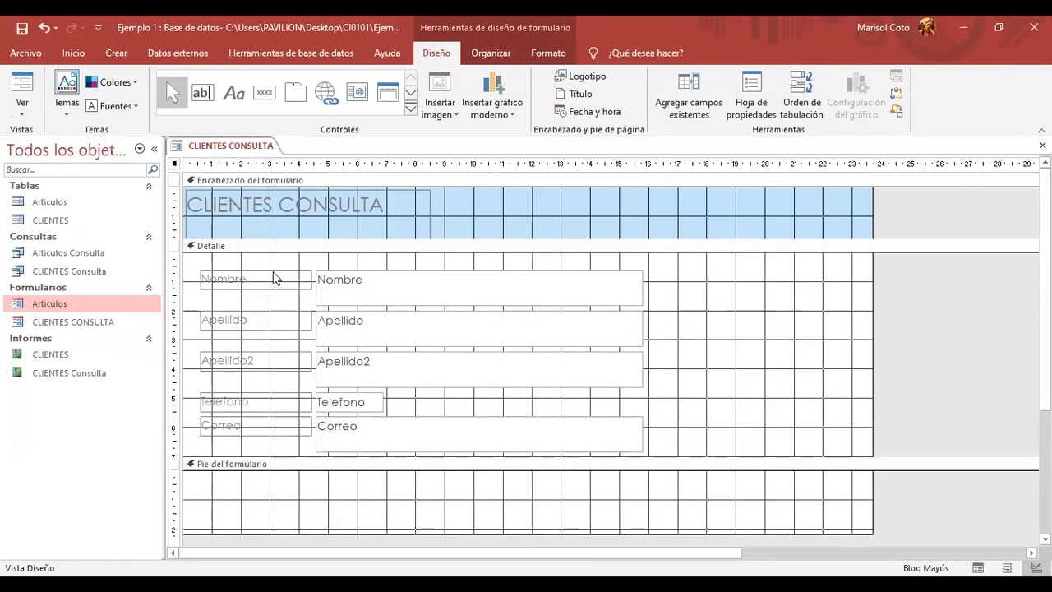
- Make the Correo text box narrower
double_click(252, 321)
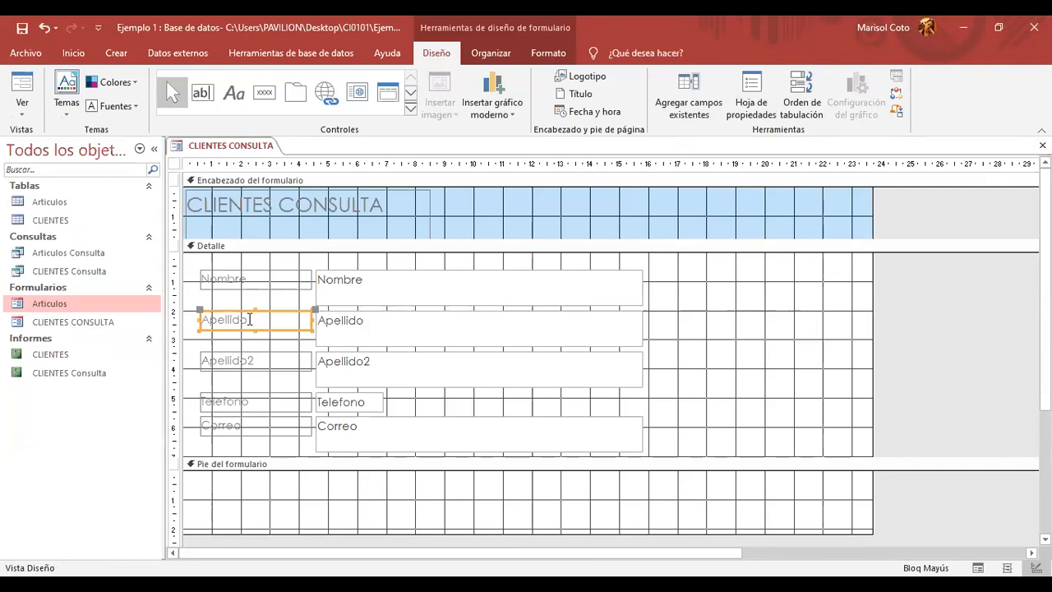
left_click(1037, 148)
left_click(631, 432)
left_click_drag(639, 432, 538, 438)
left_click(767, 367)
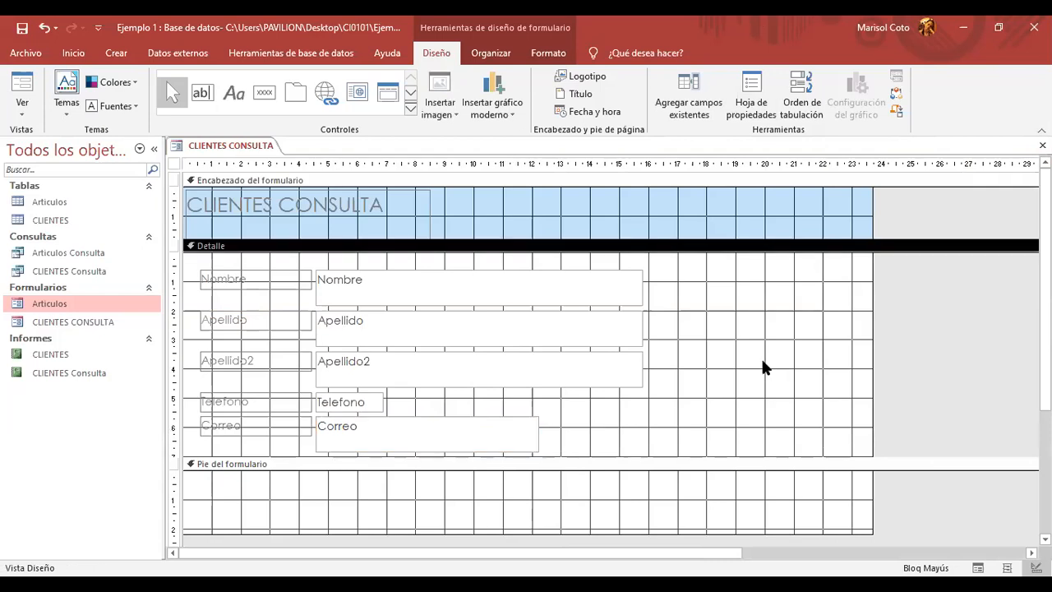
- Narrow the Nombre, Apellido and Apellido2 text boxes to match
left_click(640, 285)
left_click_drag(640, 284, 537, 286)
left_click(628, 339)
left_click_drag(642, 325, 536, 320)
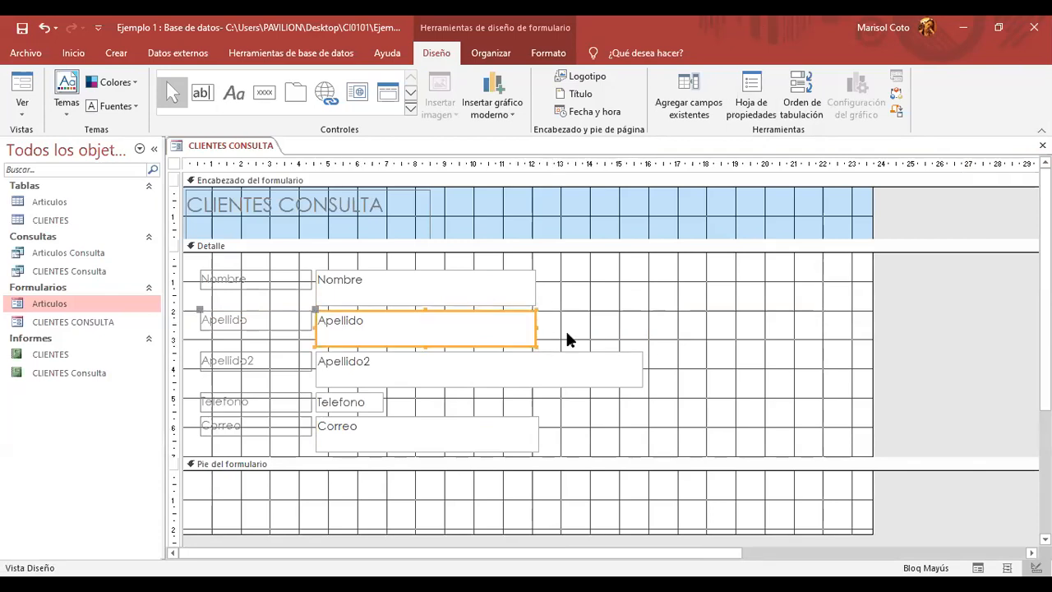
left_click(638, 372)
left_click_drag(638, 370, 534, 362)
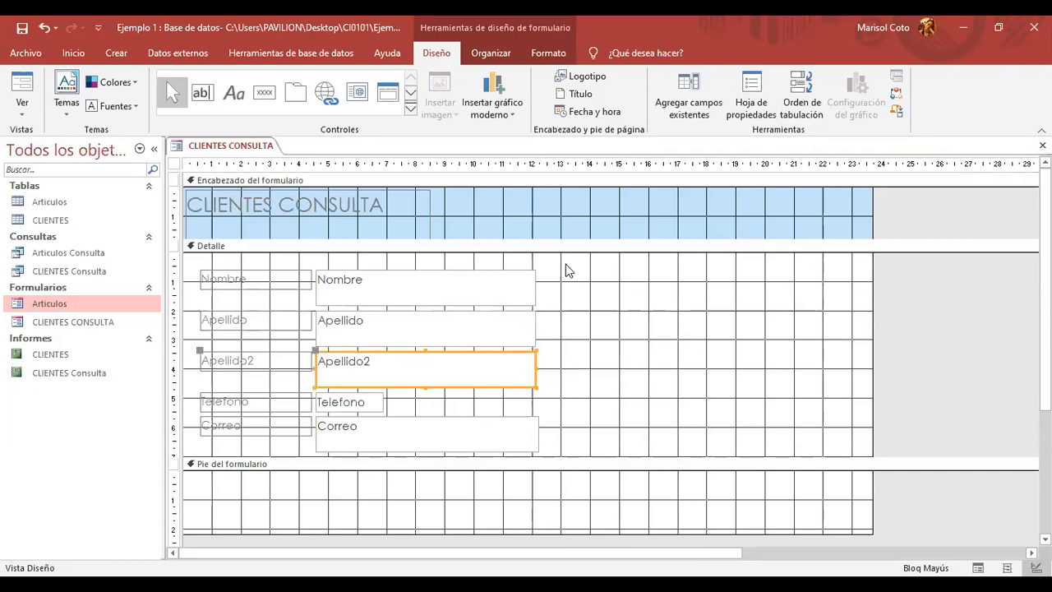
left_click(529, 299)
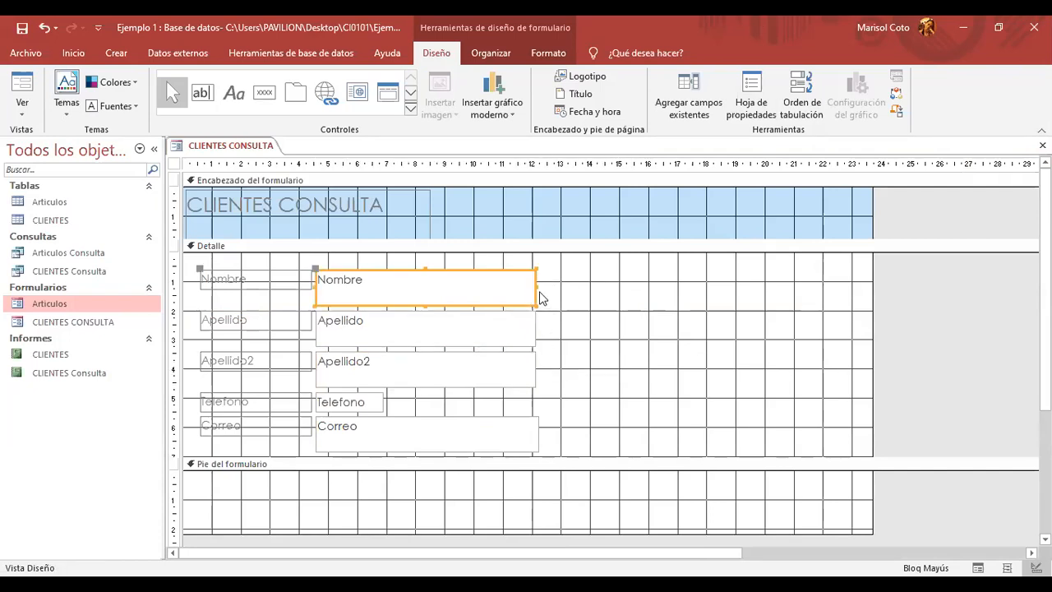
left_click(536, 286)
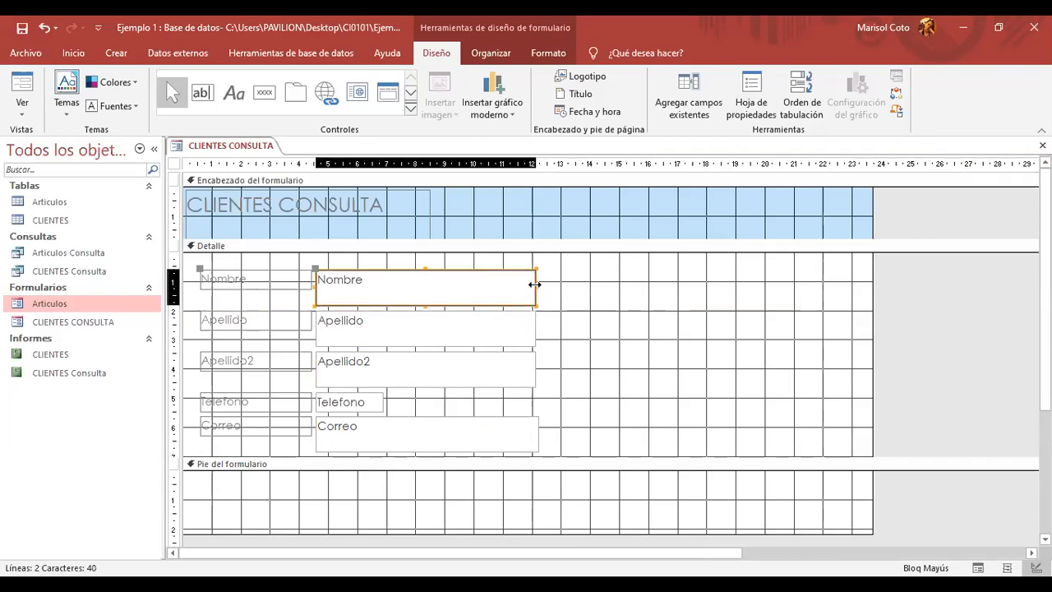
left_click(569, 364)
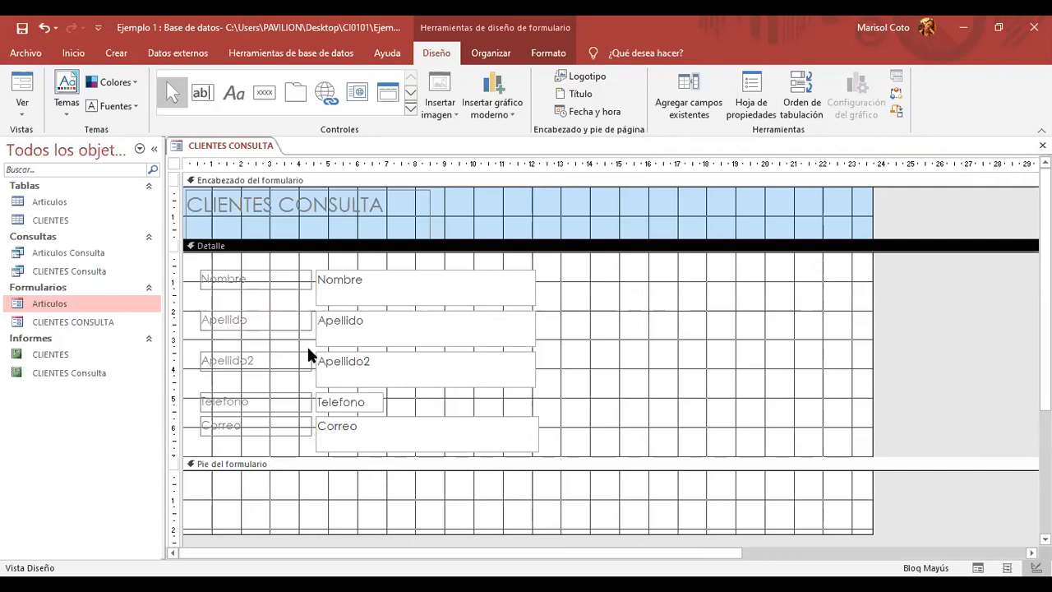
- Move Telefono aside, shift Correo up into its row, and make Correo shorter
left_click(280, 396)
left_click_drag(281, 396, 668, 399)
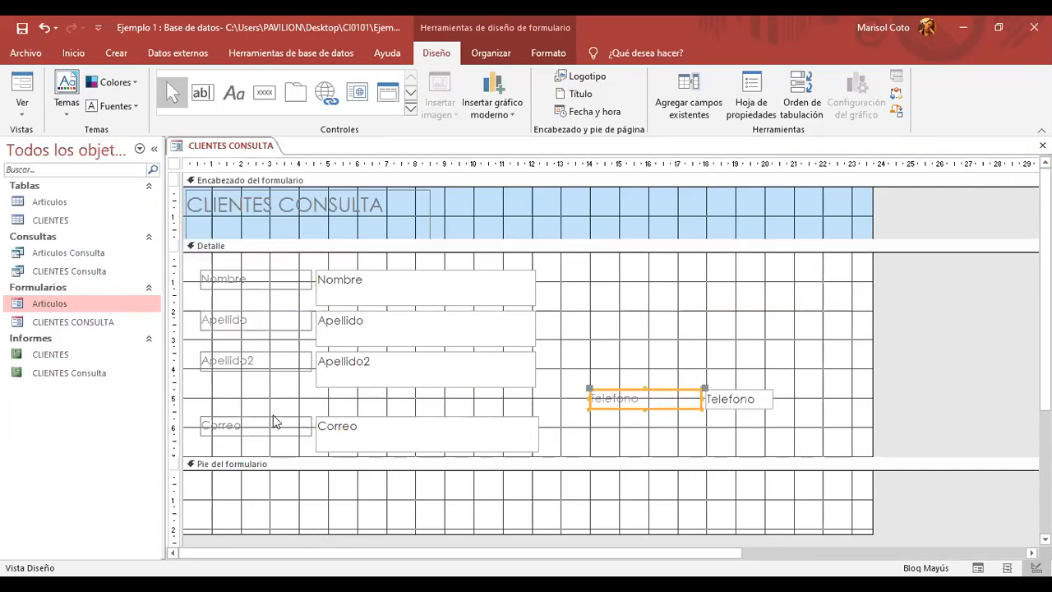
left_click_drag(276, 424, 271, 401)
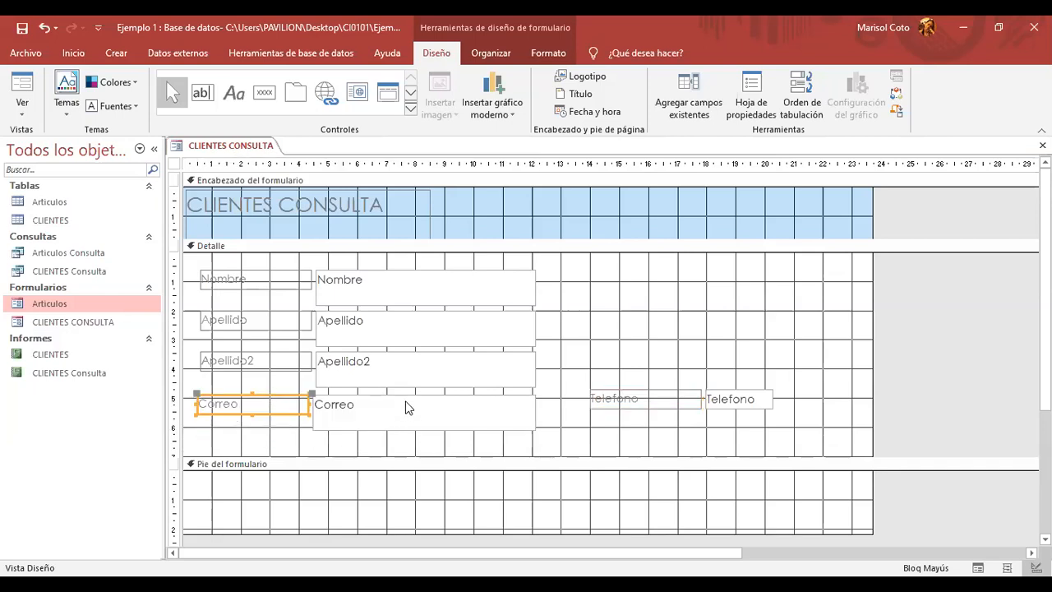
left_click(402, 426)
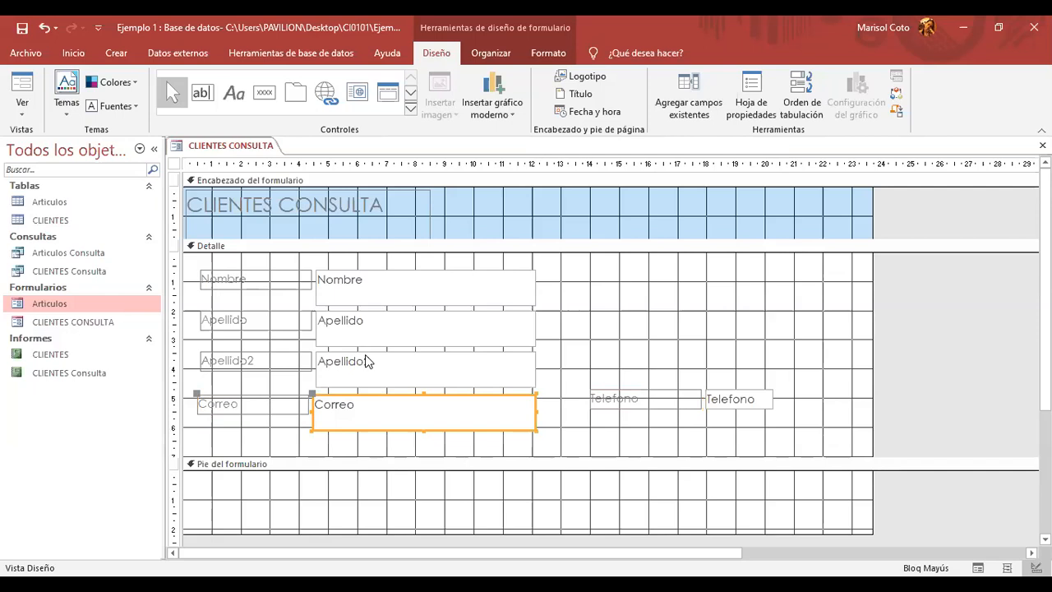
left_click(424, 431)
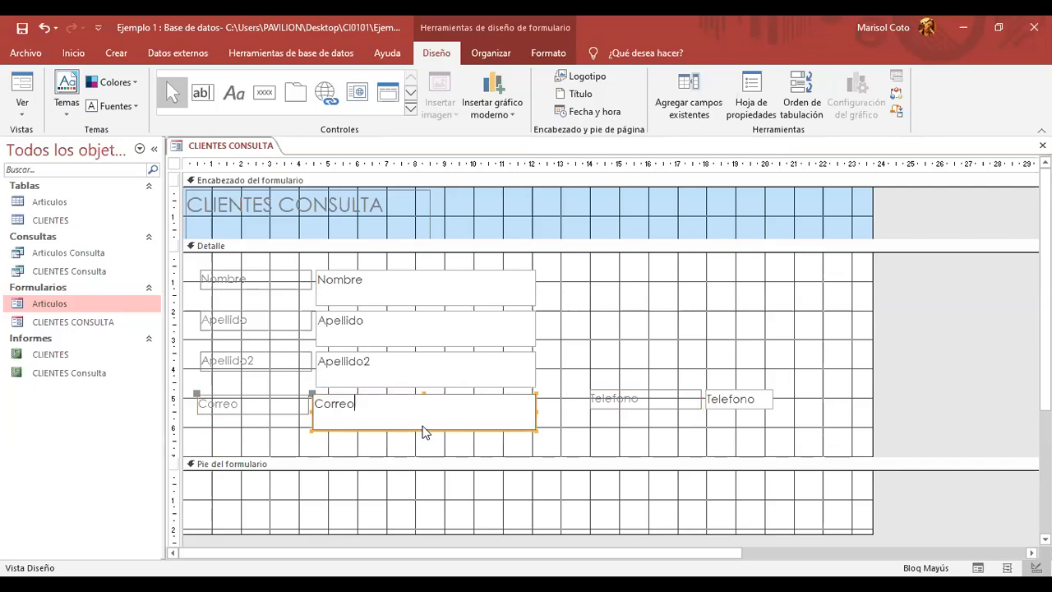
left_click(425, 432)
left_click(427, 438)
left_click(423, 429)
left_click(425, 438)
left_click(426, 426)
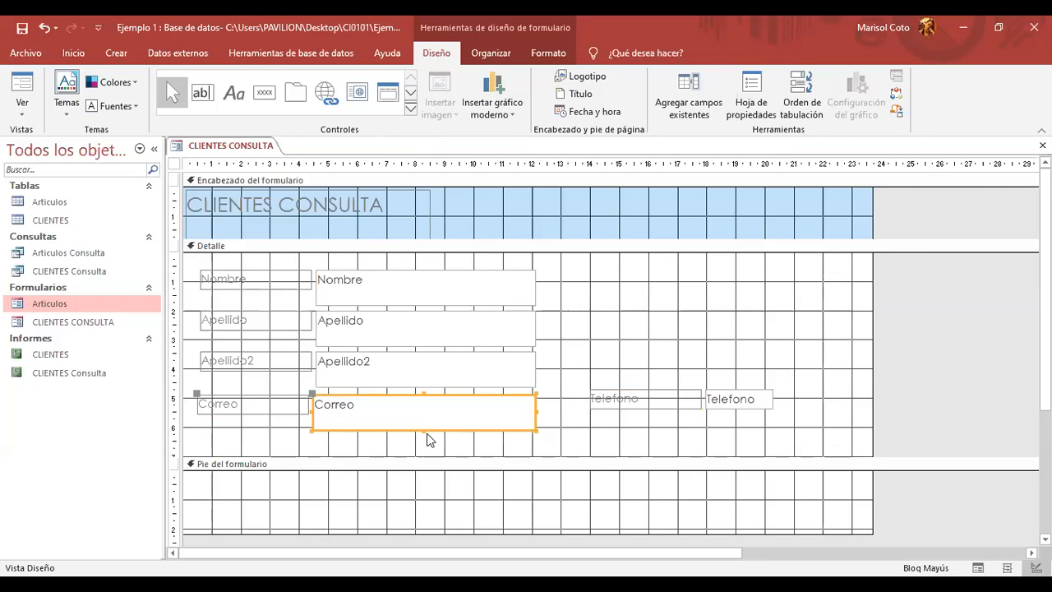
left_click_drag(421, 429, 423, 422)
left_click(420, 467)
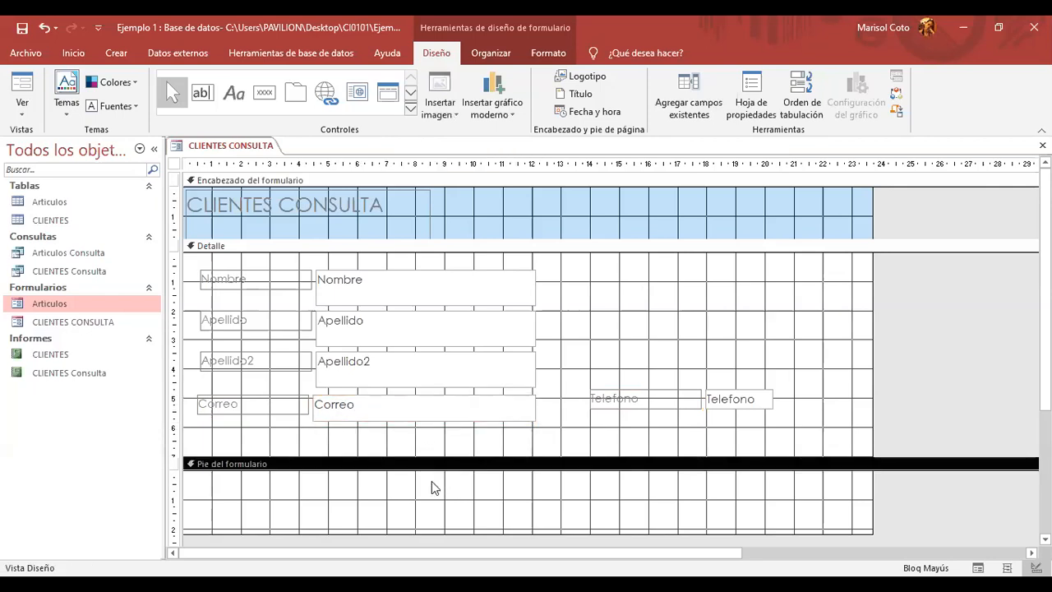
- Place the Telefono label and box directly below Correo
left_click(645, 381)
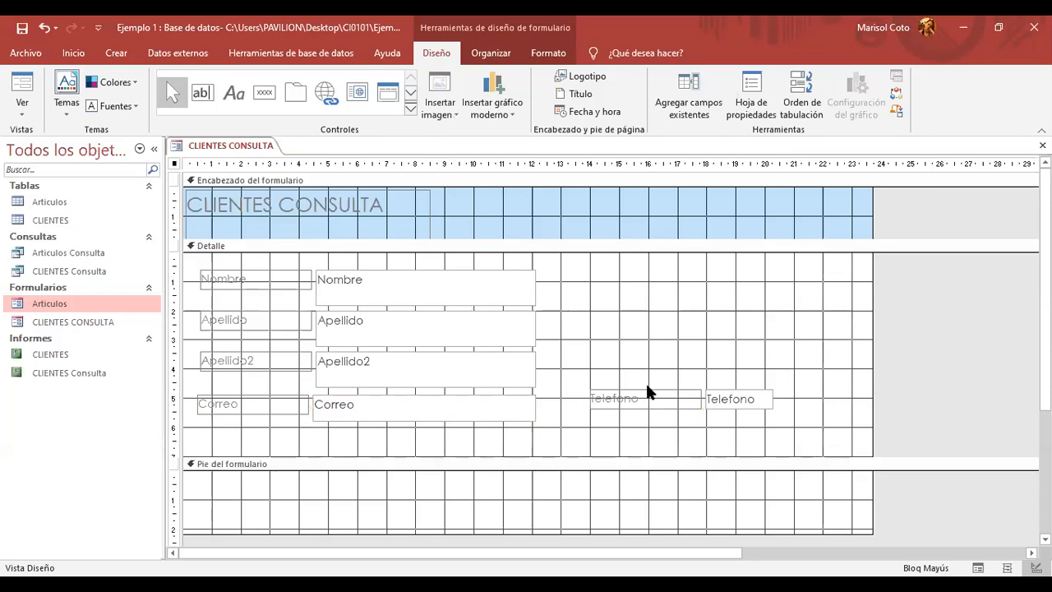
left_click(648, 391)
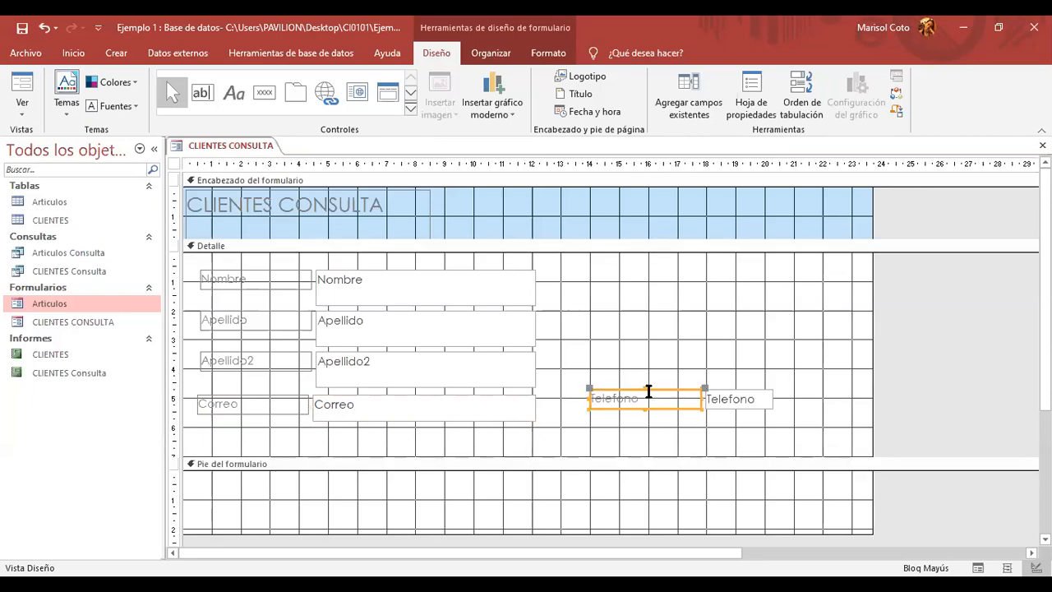
left_click(648, 394)
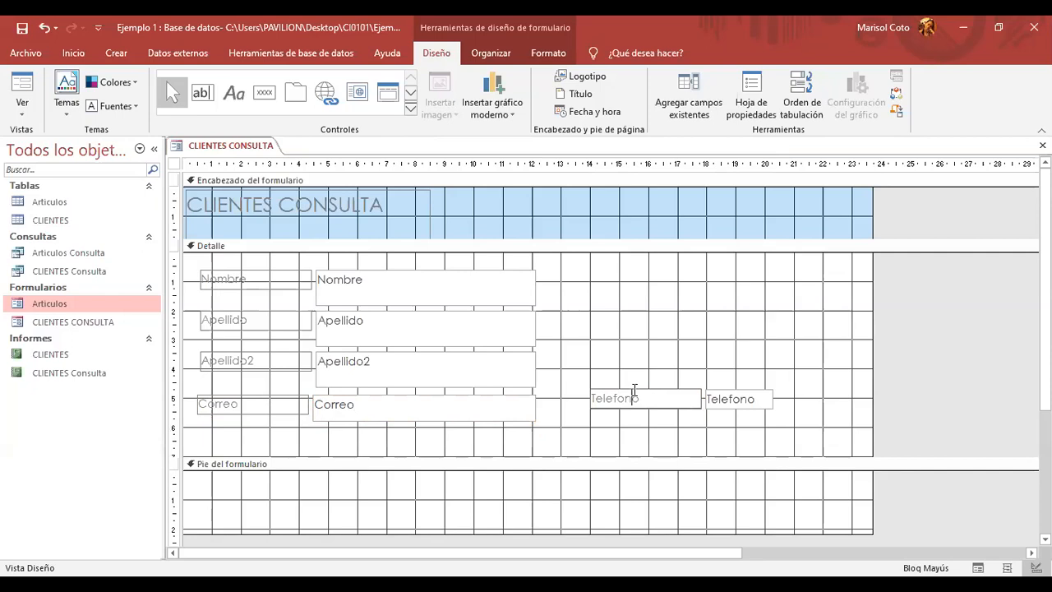
left_click_drag(654, 389, 258, 429)
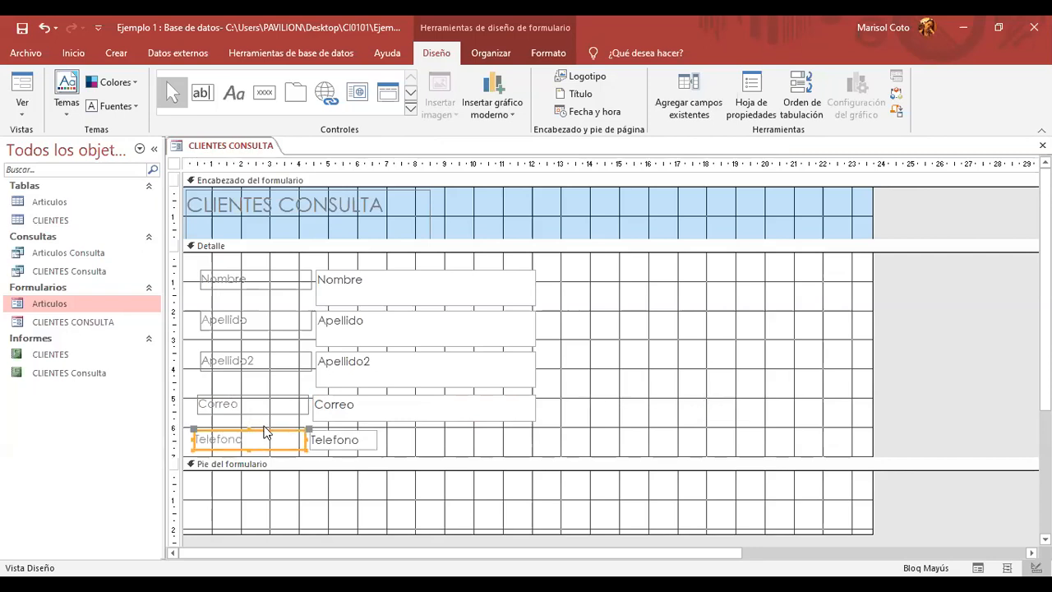
left_click(564, 448)
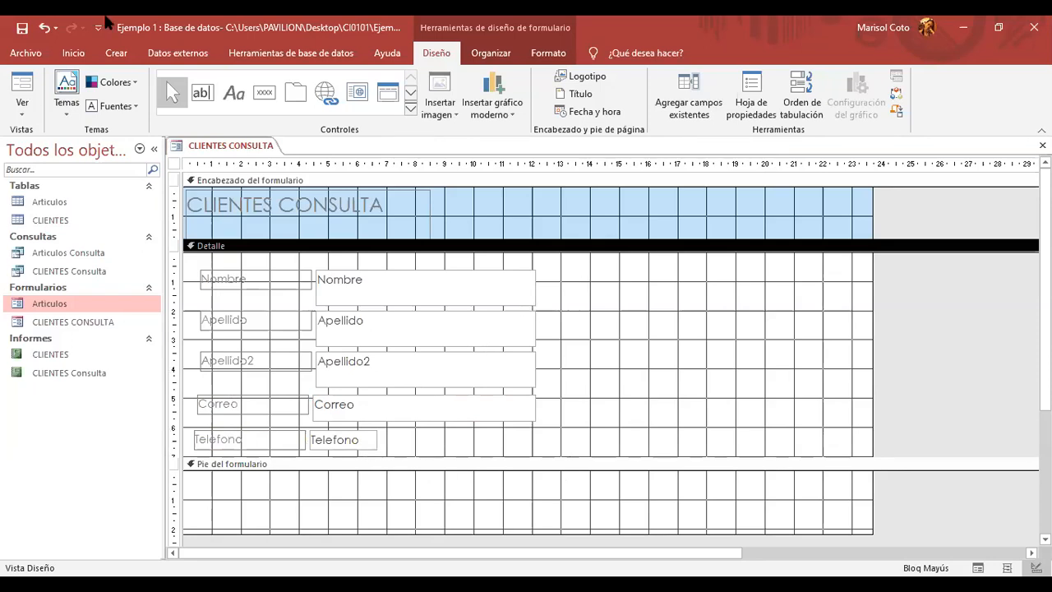
right_click(235, 151)
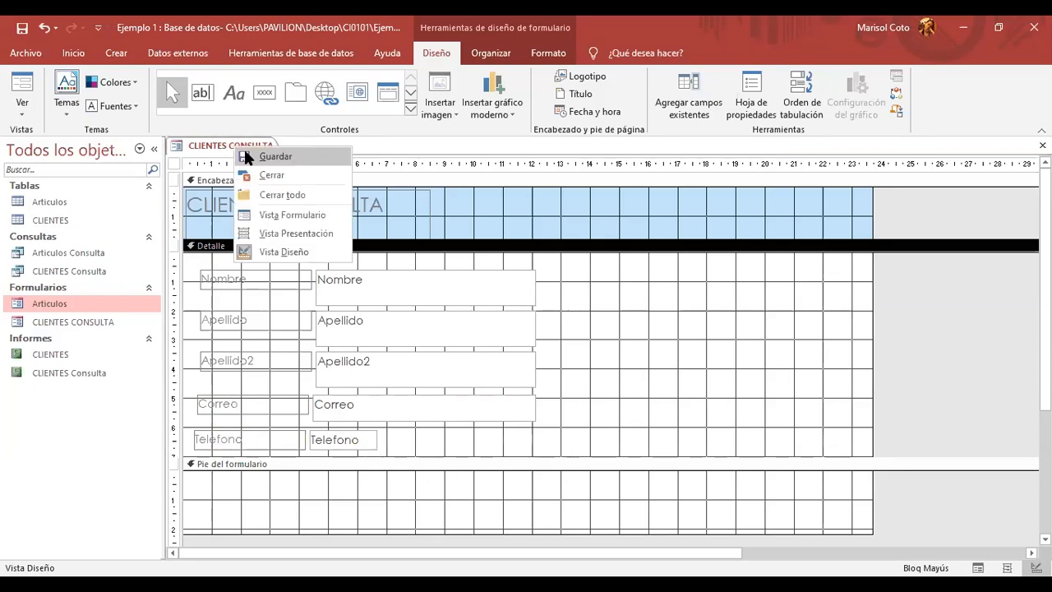
left_click(247, 157)
right_click(234, 151)
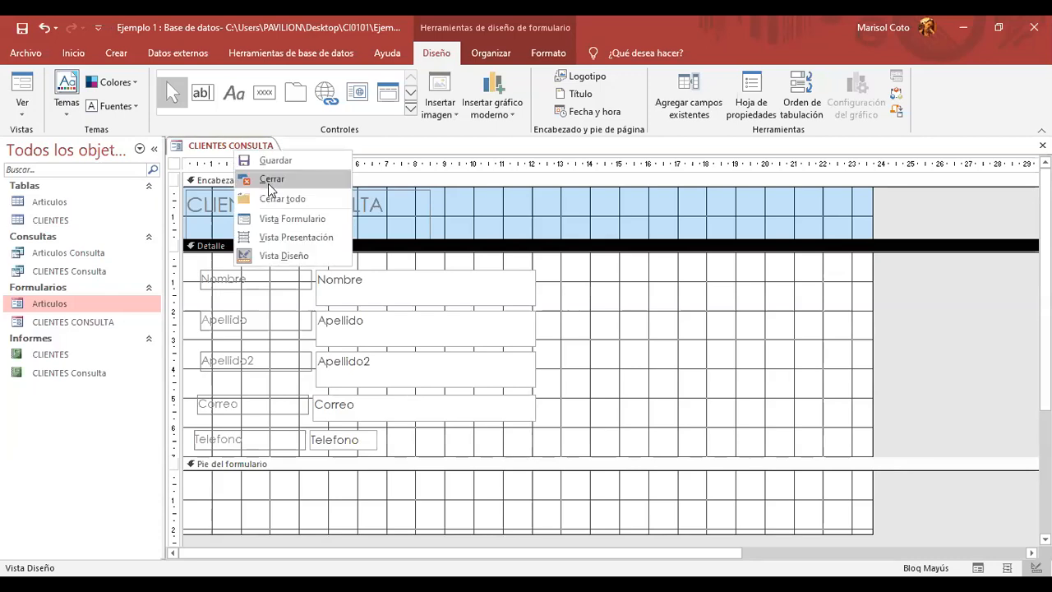
left_click(327, 222)
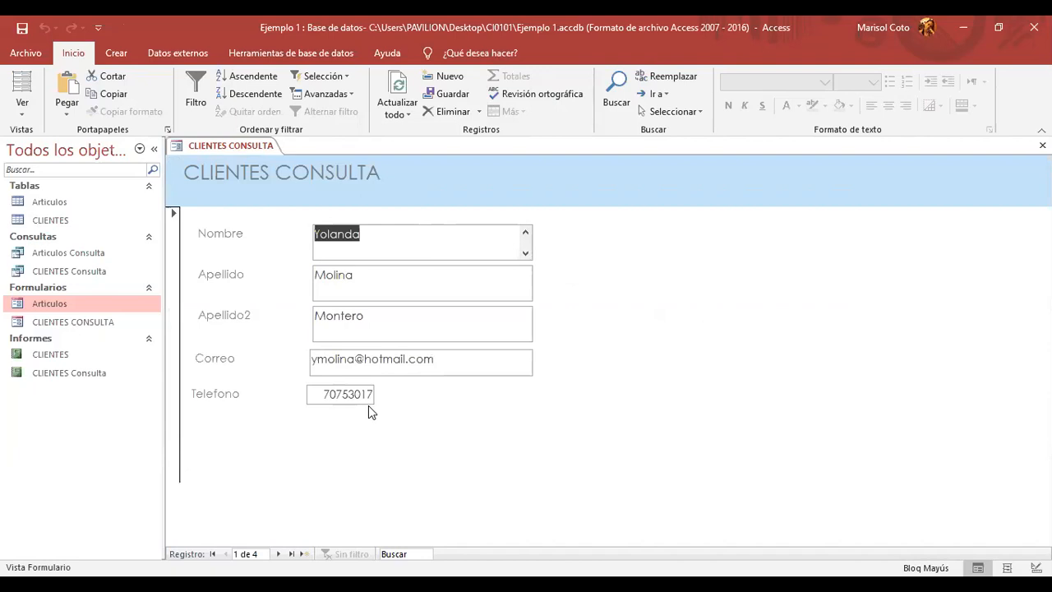
right_click(255, 146)
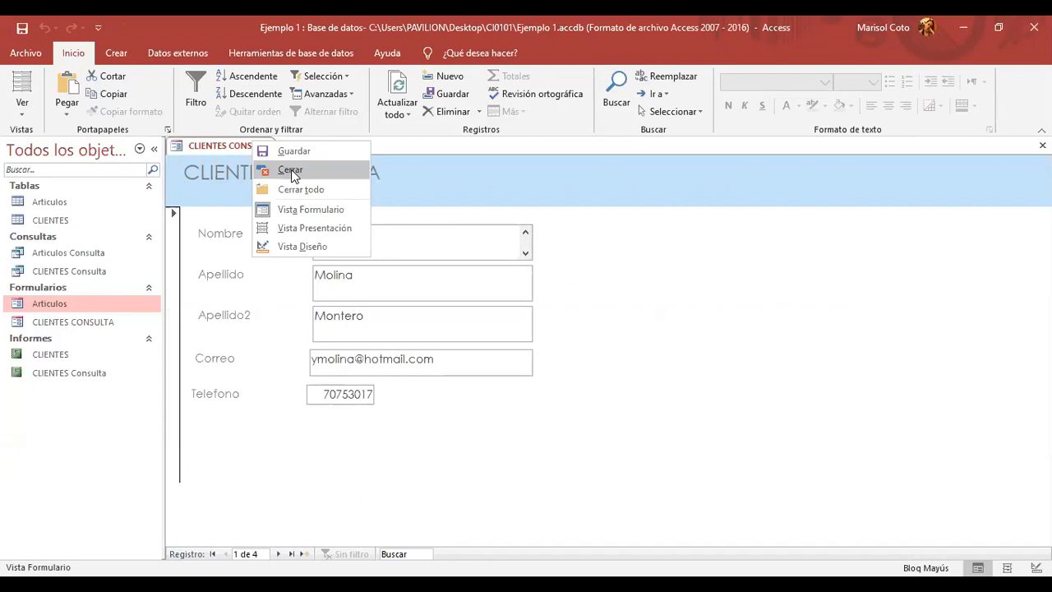
left_click(290, 169)
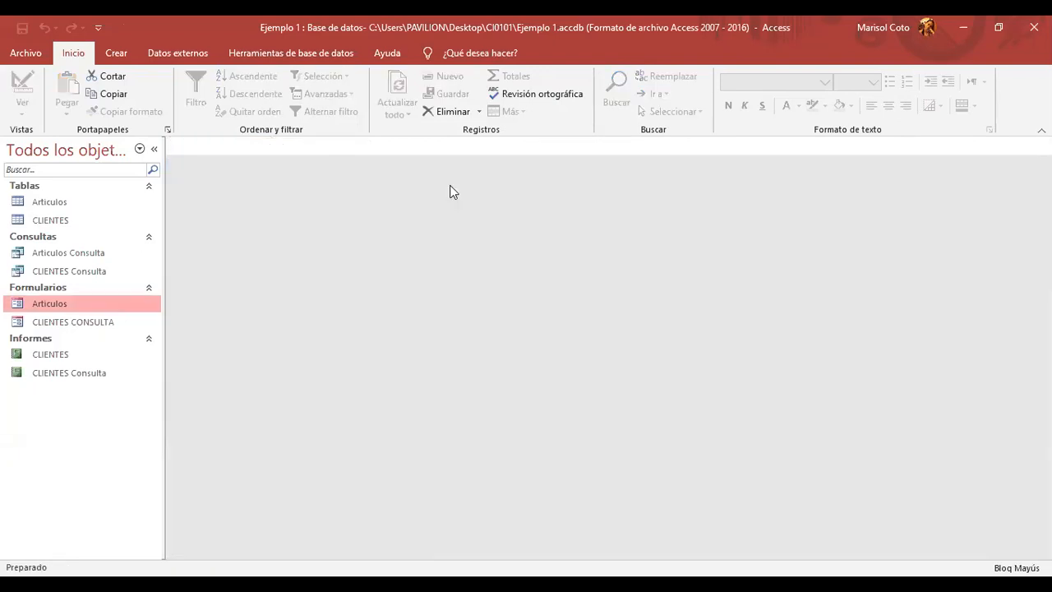
right_click(69, 321)
left_click(115, 368)
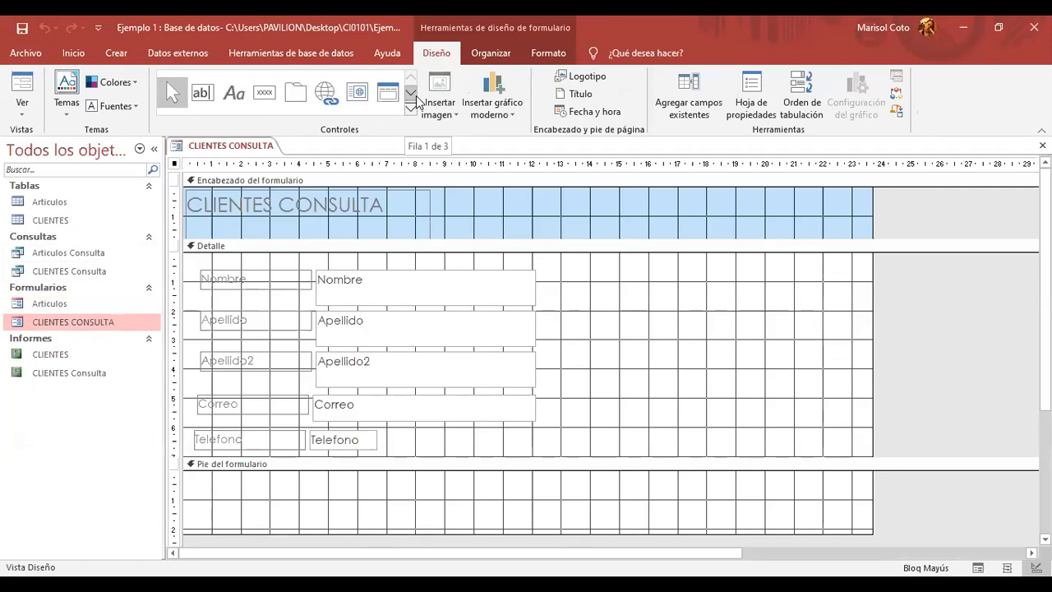
- Insert the beach photo and move it up into the form header
left_click(629, 287)
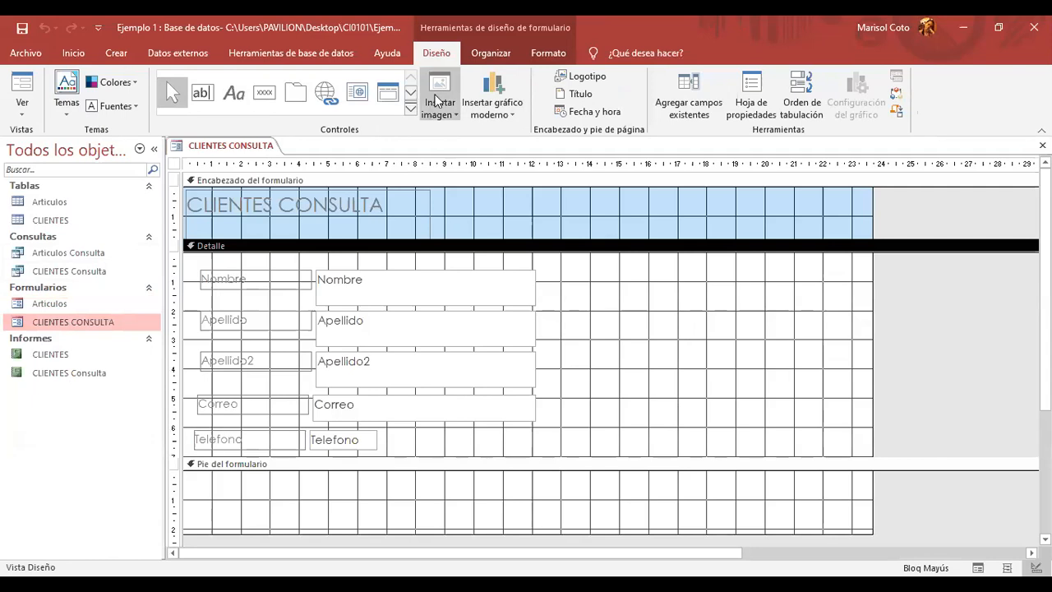
left_click(437, 88)
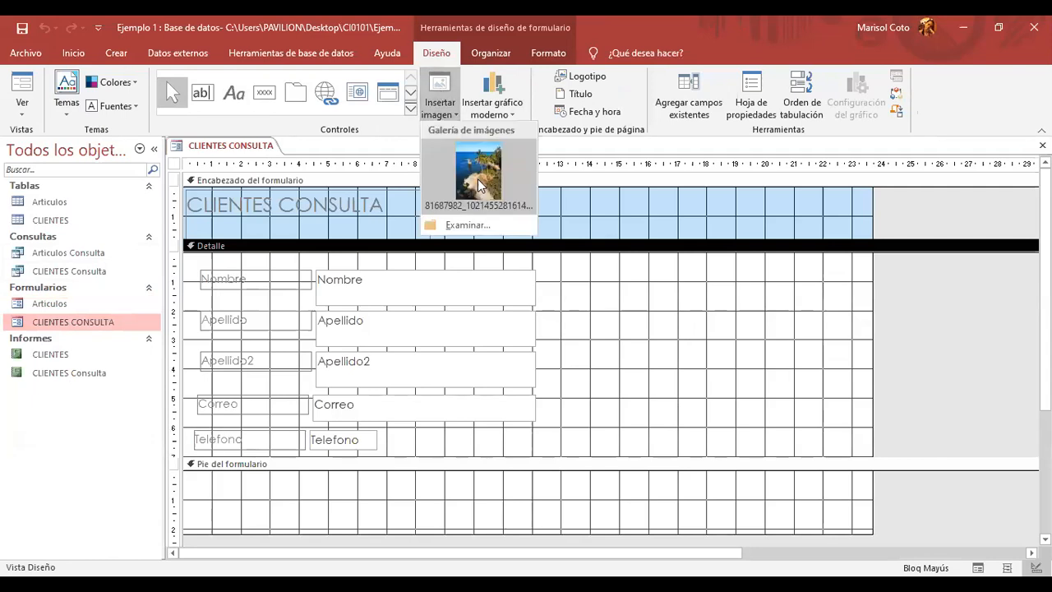
left_click(477, 178)
left_click_drag(715, 264, 824, 379)
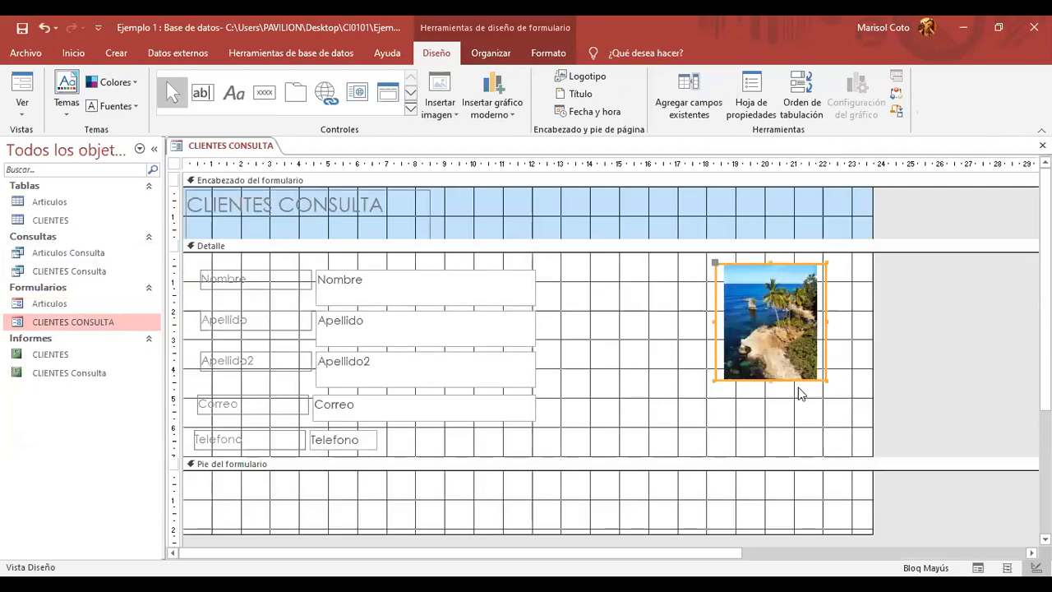
left_click_drag(794, 268, 802, 192)
left_click(729, 413)
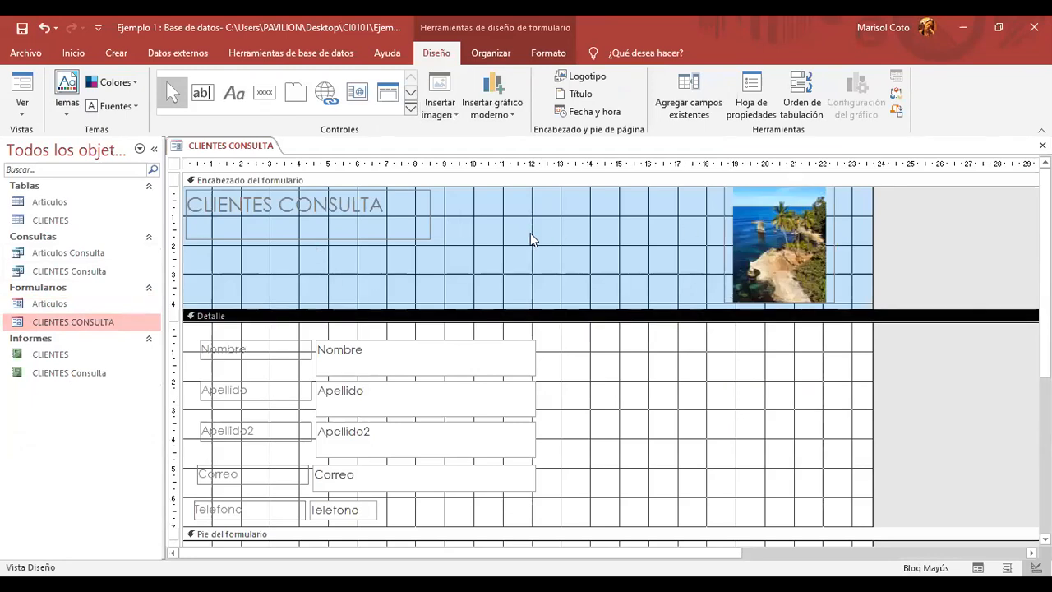
left_click_drag(756, 188, 477, 258)
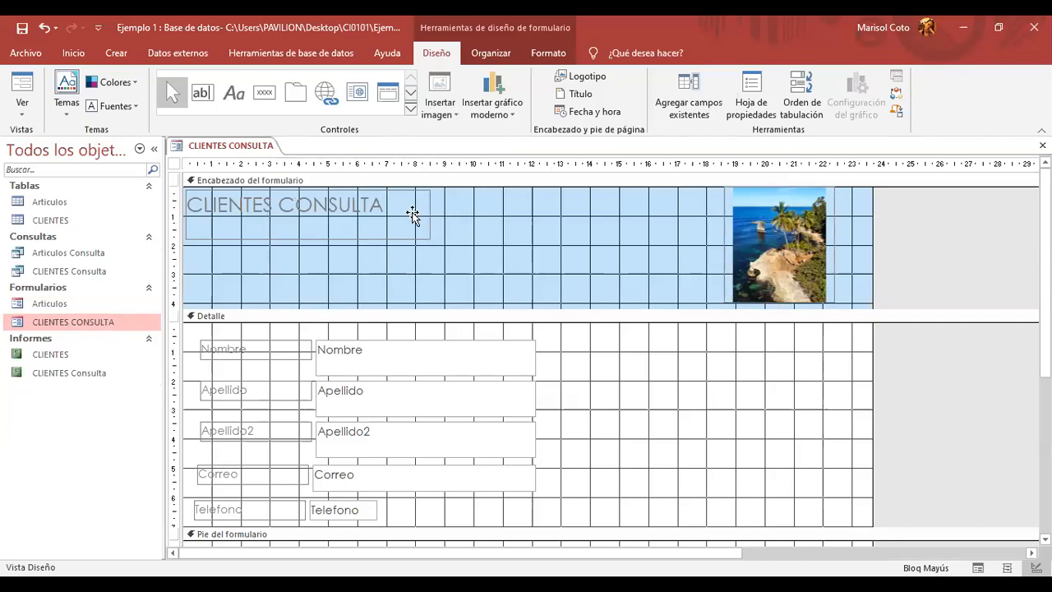
- Put the photo at the header's top-left with the CLIENTES CONSULTA title beside it
left_click(306, 191)
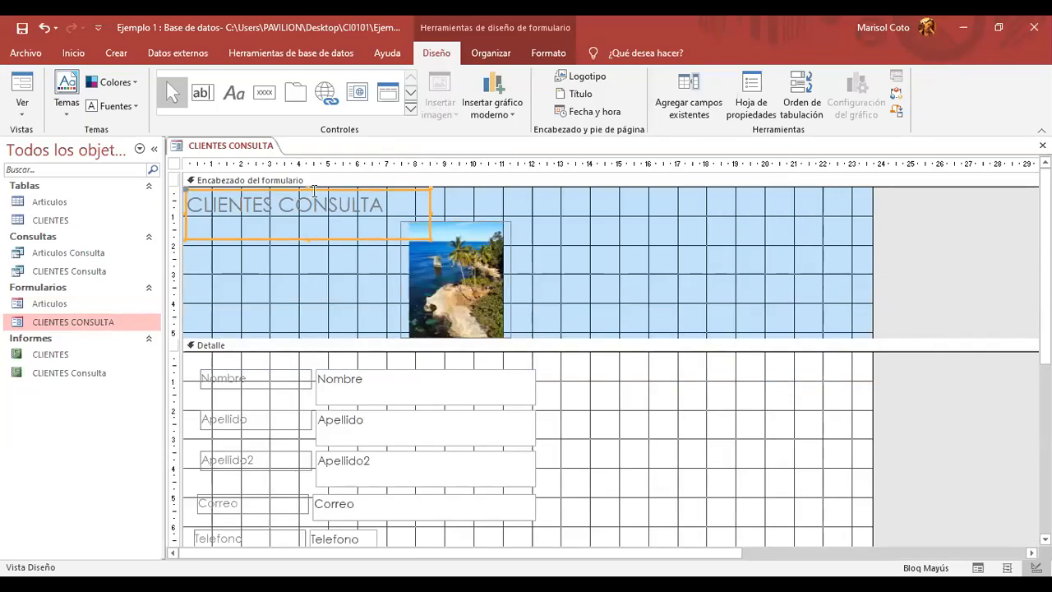
left_click(314, 240)
left_click_drag(314, 240, 664, 291)
left_click(438, 226)
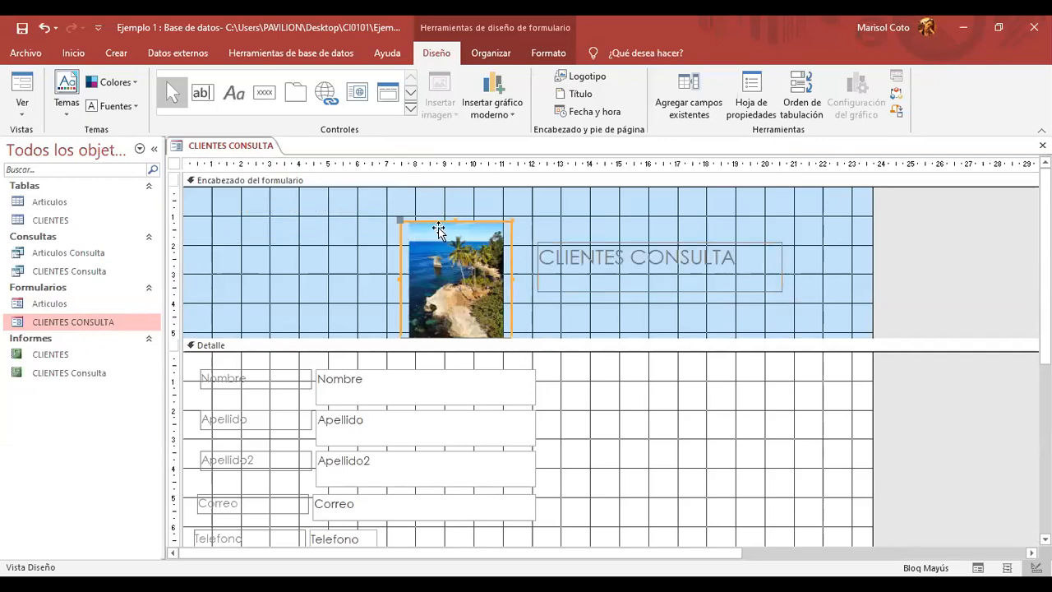
left_click(192, 195)
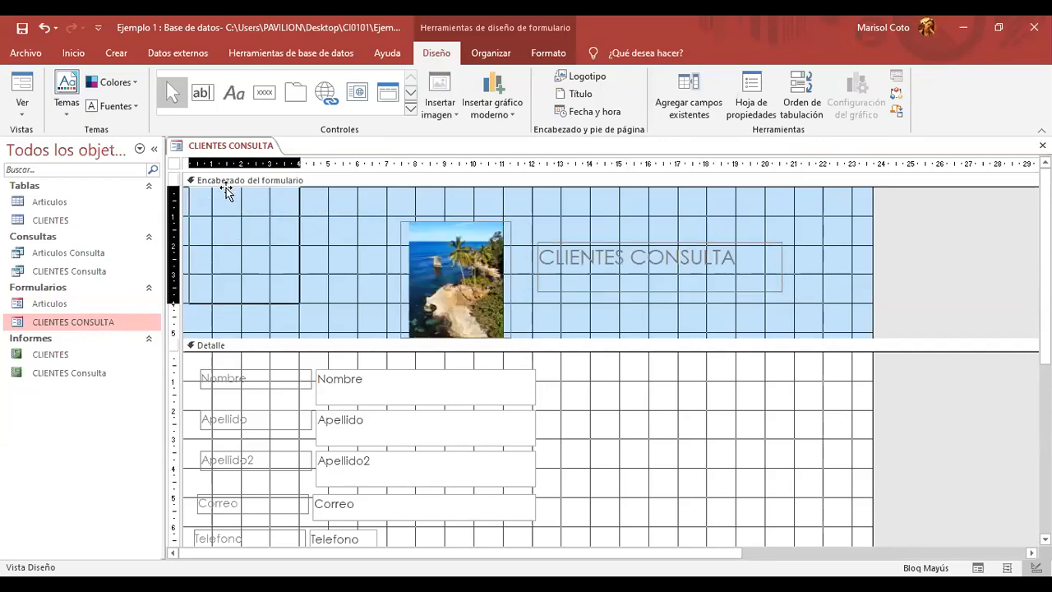
left_click_drag(227, 193, 227, 194)
left_click(615, 244)
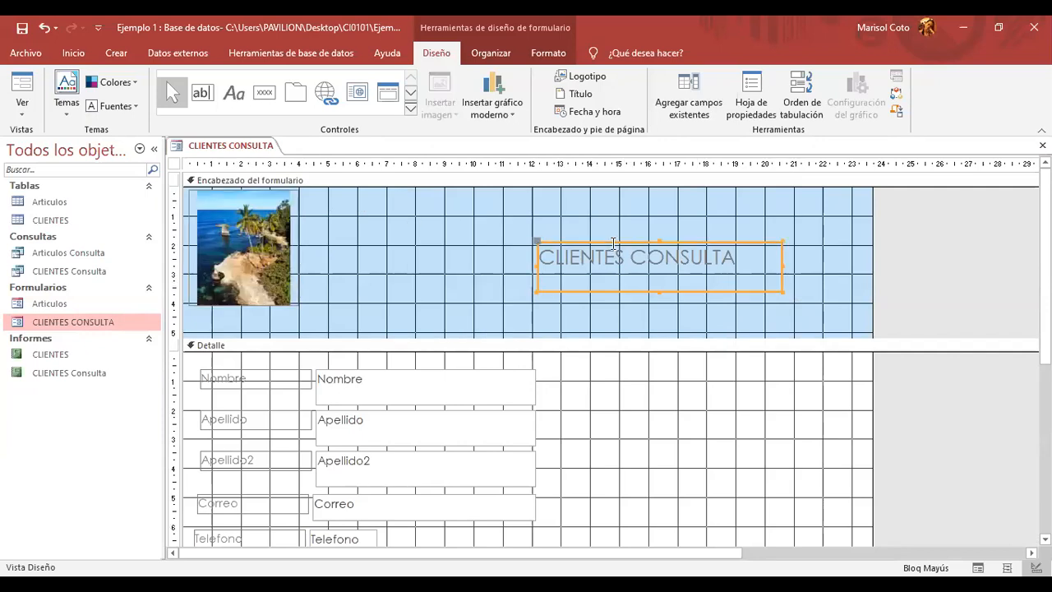
left_click_drag(612, 240, 371, 213)
- Drag the header border up to shorten the form header
left_click(486, 301)
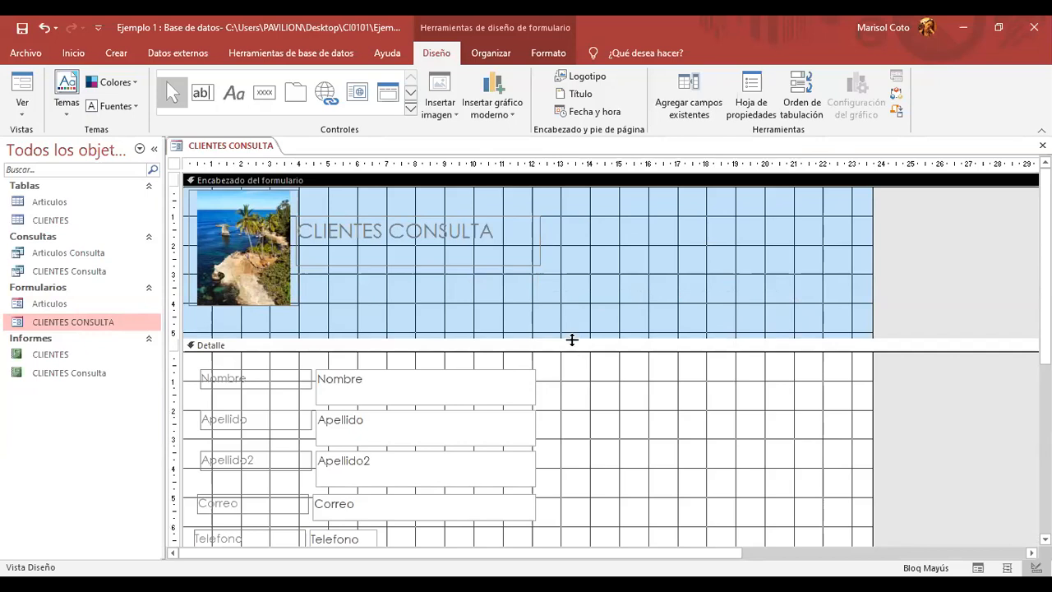
left_click_drag(574, 330, 575, 311)
left_click(692, 371)
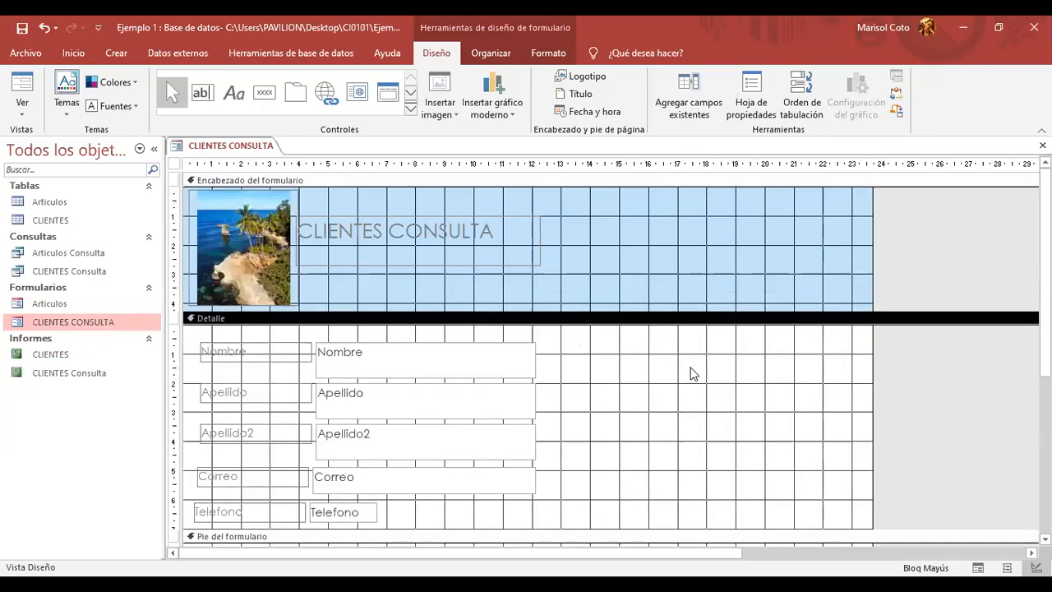
- Pick the Botón control from the Diseño tab's Controles gallery
scroll(696, 374, "down", 2)
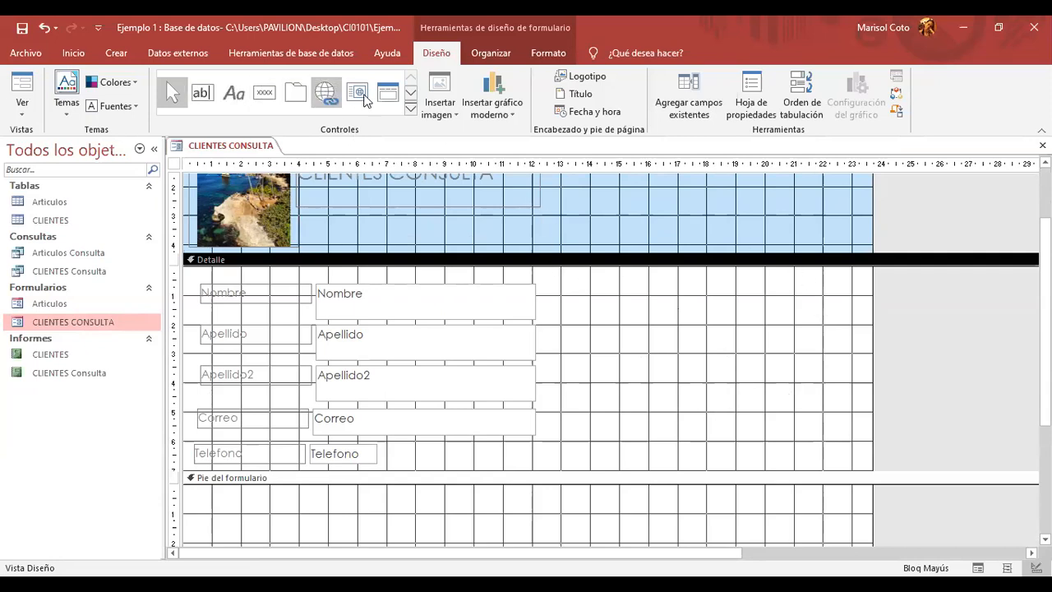
left_click(411, 112)
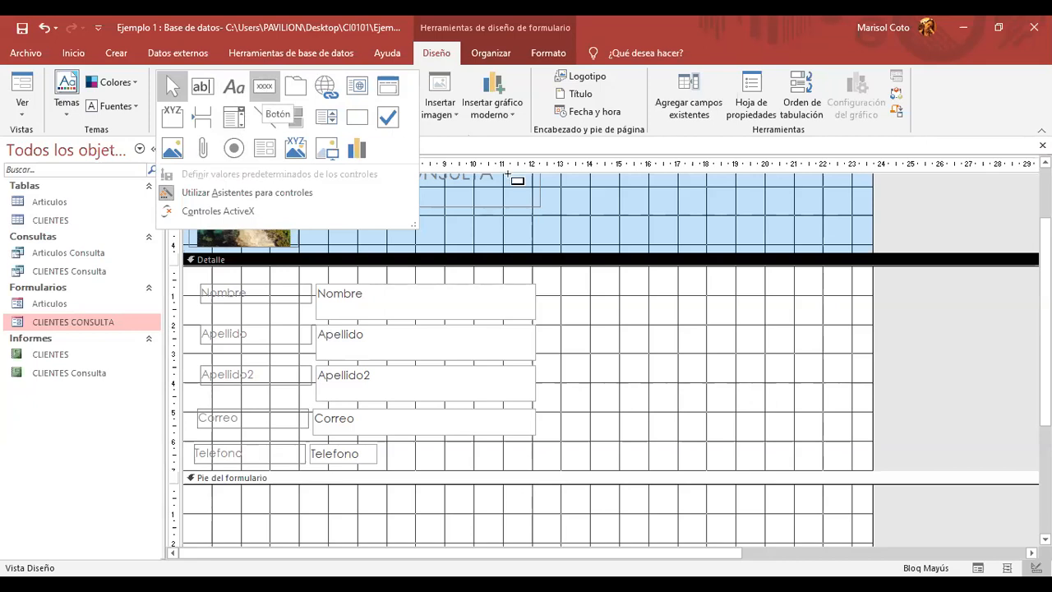
left_click(262, 92)
scroll(789, 317, "down", 1)
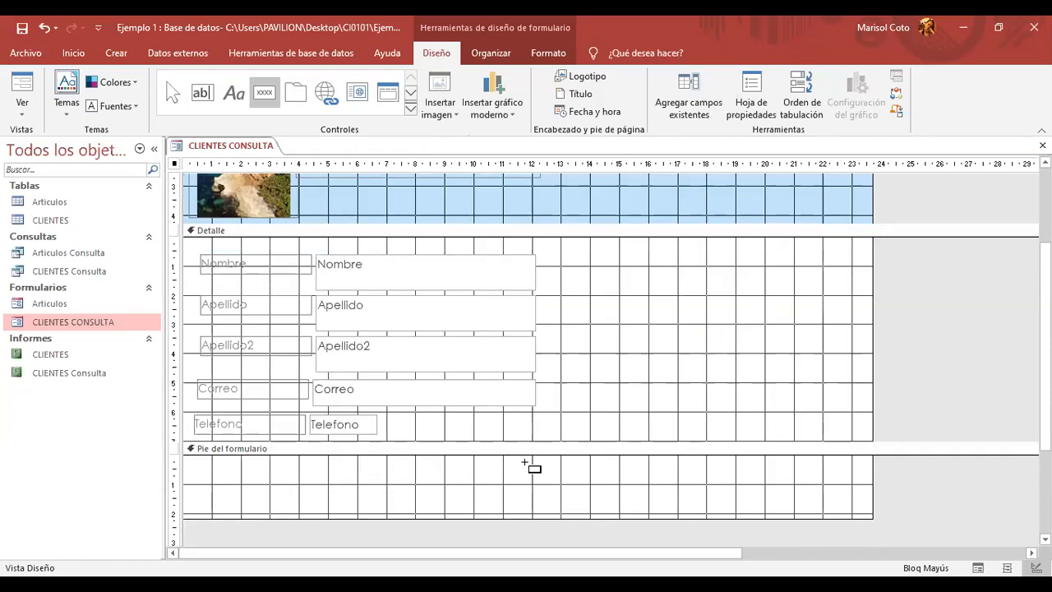
- Draw a button beside Nombre set to Operaciones con registros > Agregar nuevo registro, showing text
left_click_drag(593, 268, 671, 293)
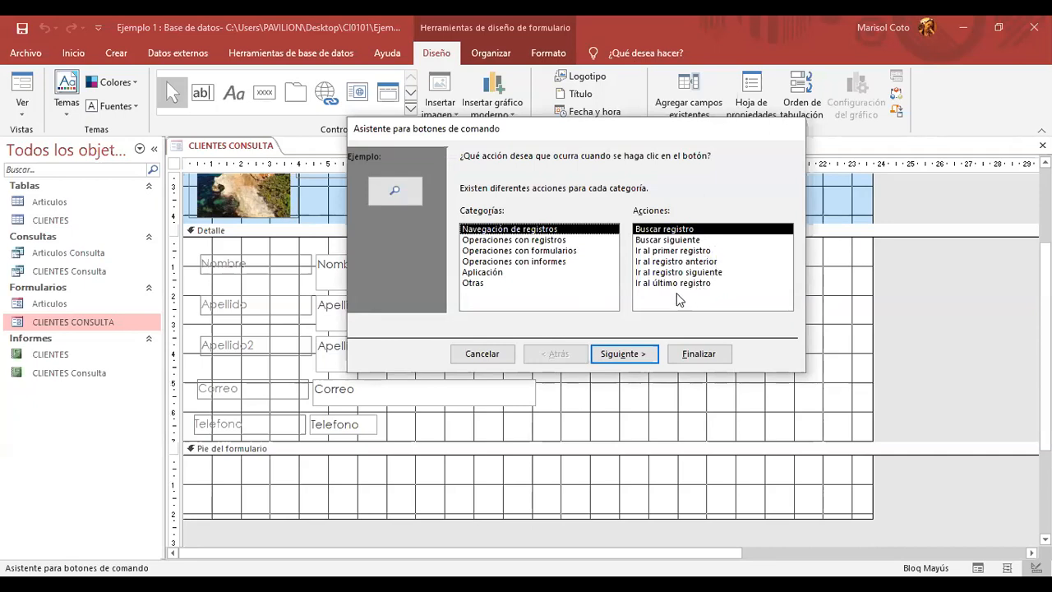
left_click(533, 242)
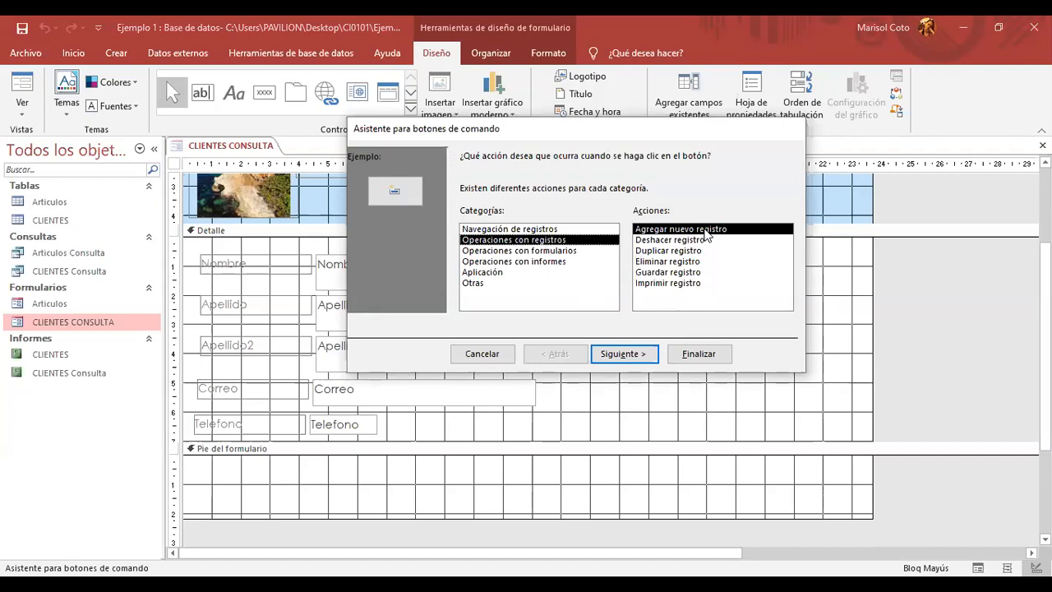
left_click(623, 356)
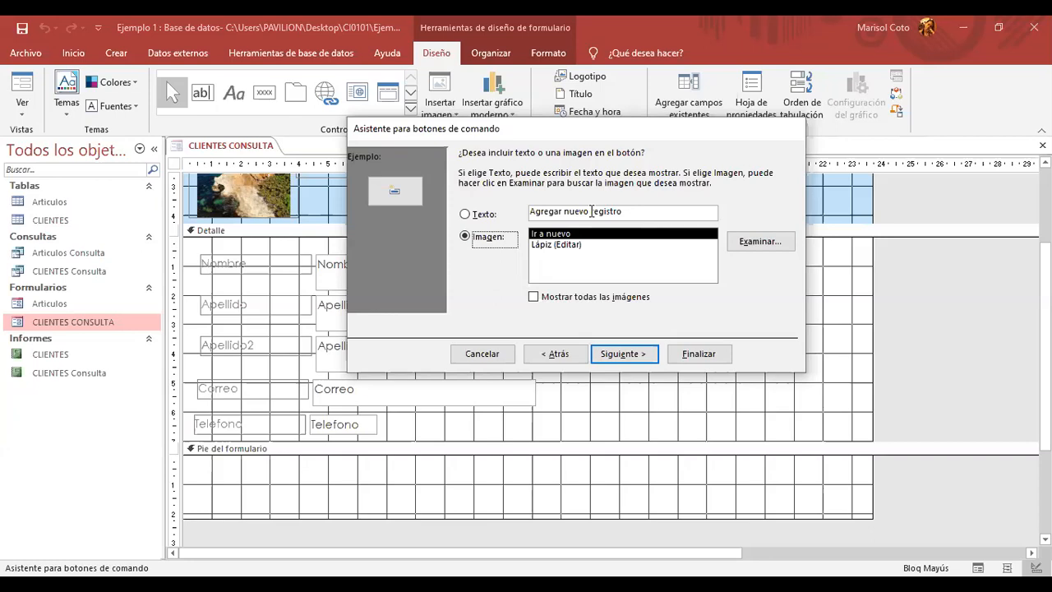
left_click(616, 211)
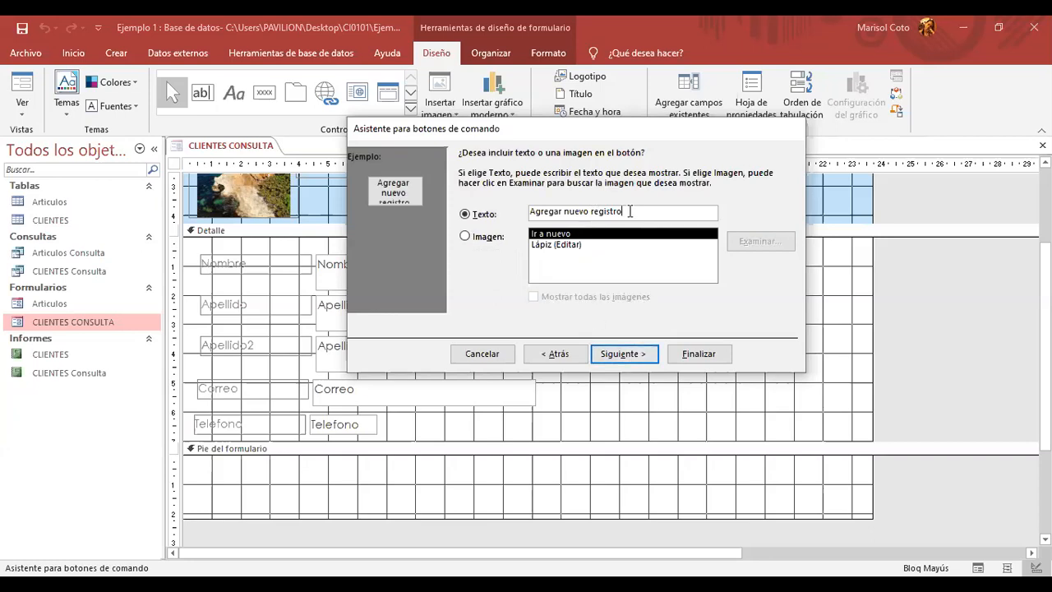
left_click(623, 354)
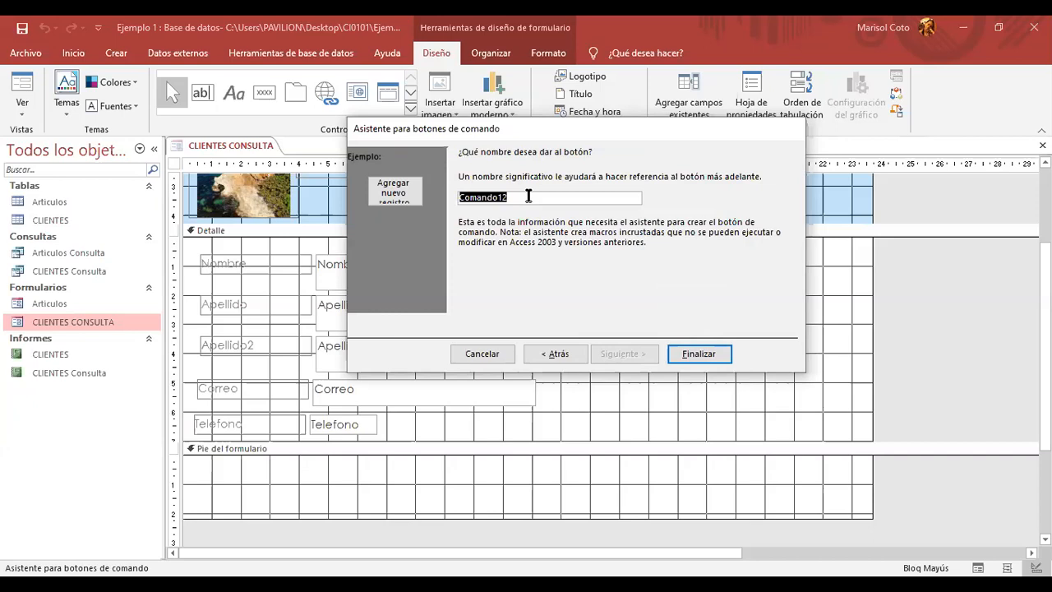
left_click(563, 354)
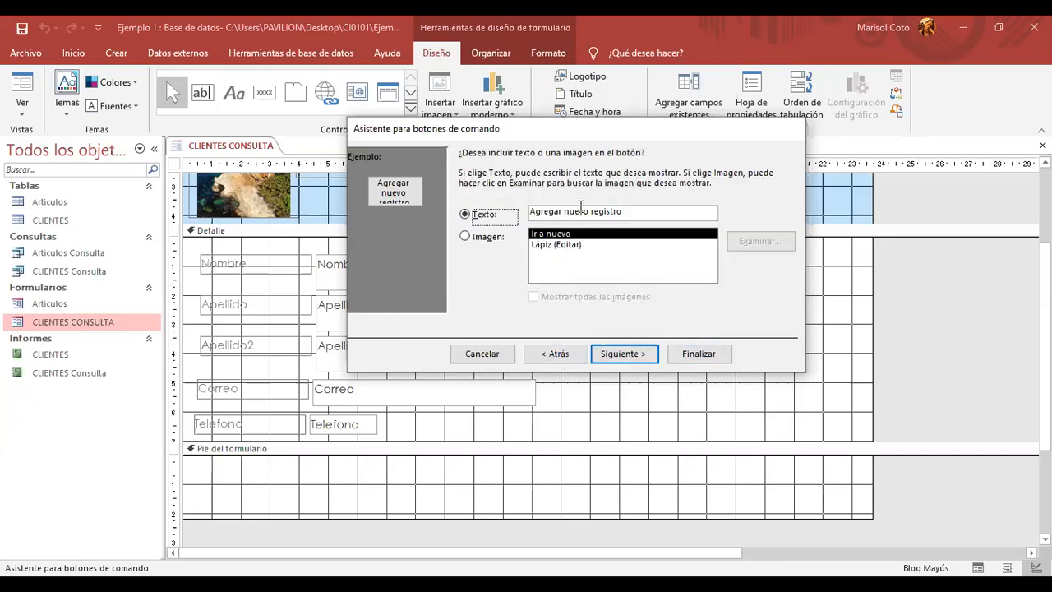
left_click(634, 357)
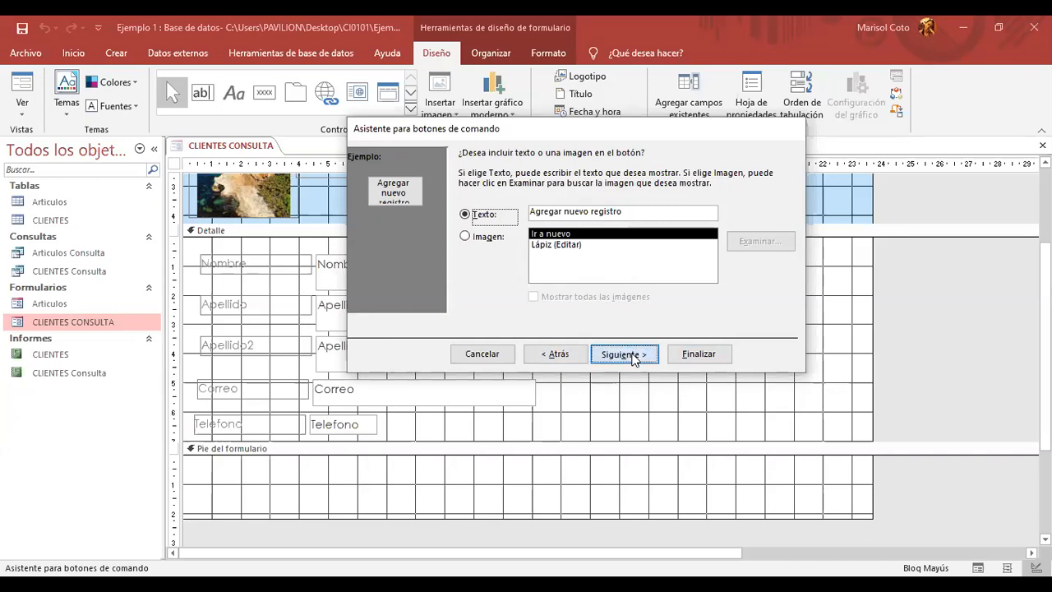
- Name the button 'AgregarNuevo' and finish the button wizard
left_click(536, 198)
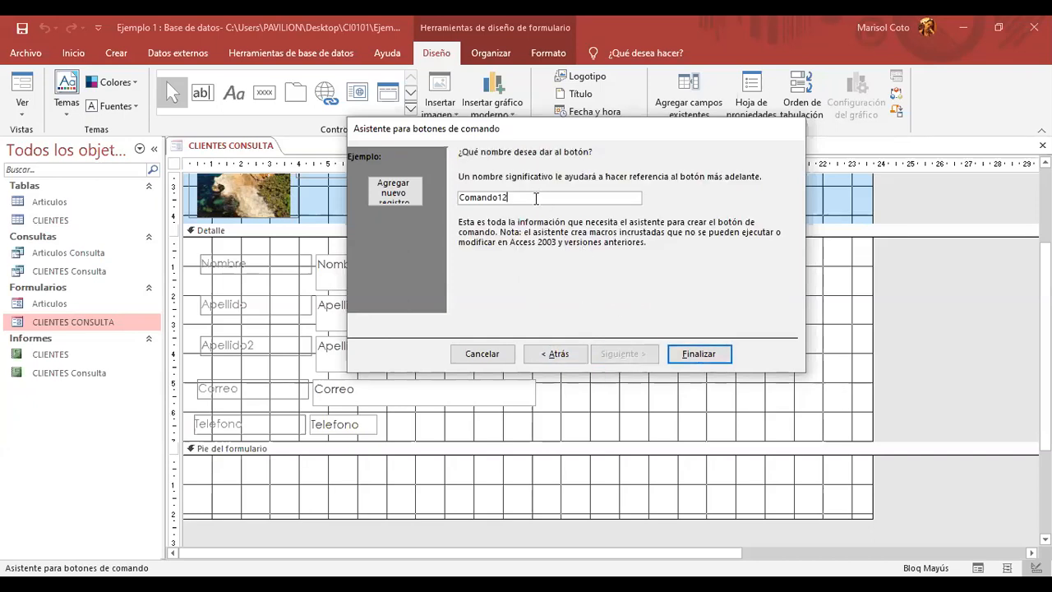
key("BackSpace")
key("BackSpace")
key("BackSpace")
key("BackSpace")
key("BackSpace")
key("BackSpace")
key("BackSpace")
key("BackSpace")
key("BackSpace")
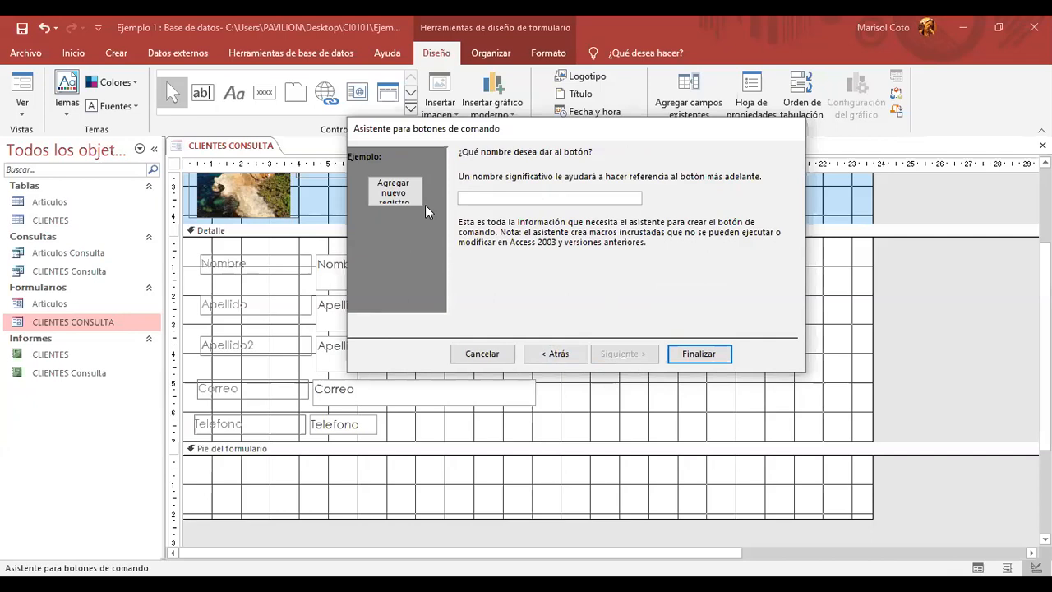
key("Caps_Lock")
type("A")
key("Caps_Lock")
type("gregar")
key("Caps_Lock")
type("Nuevo")
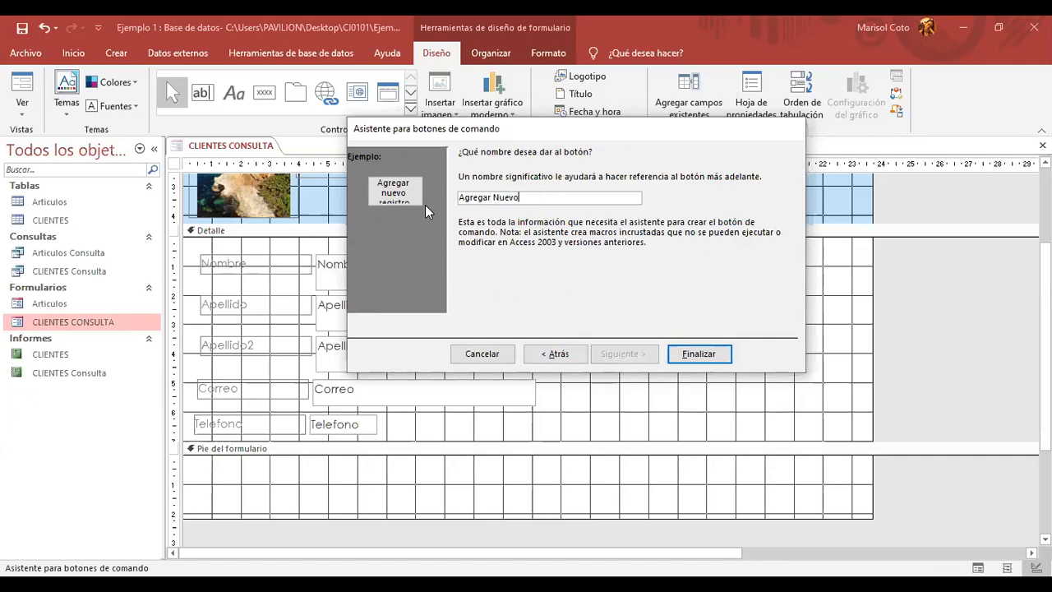
left_click(712, 354)
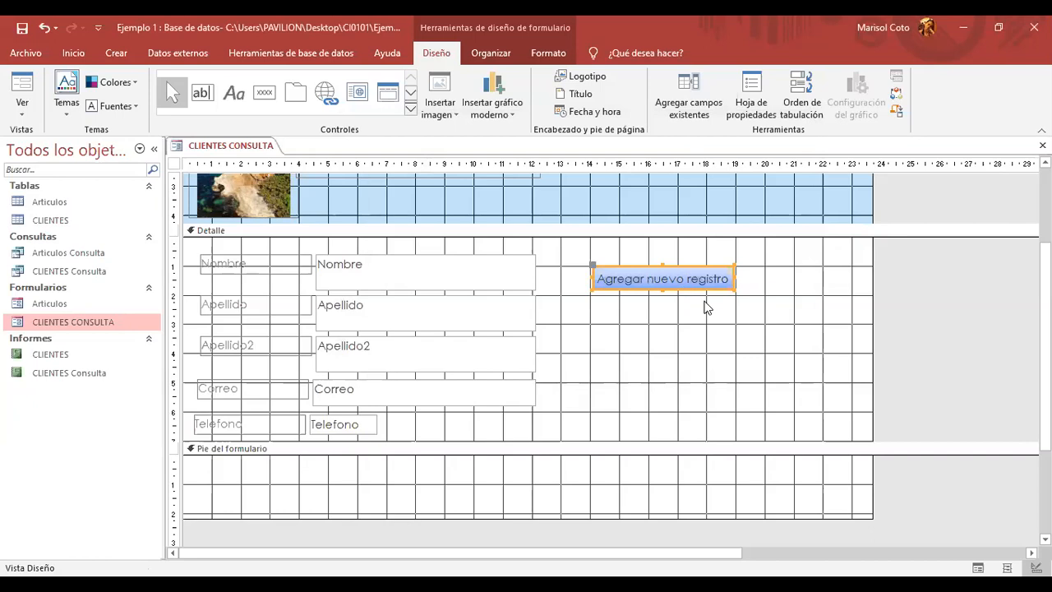
- Cut the button caption down to 'Nuevo'
left_click(719, 278)
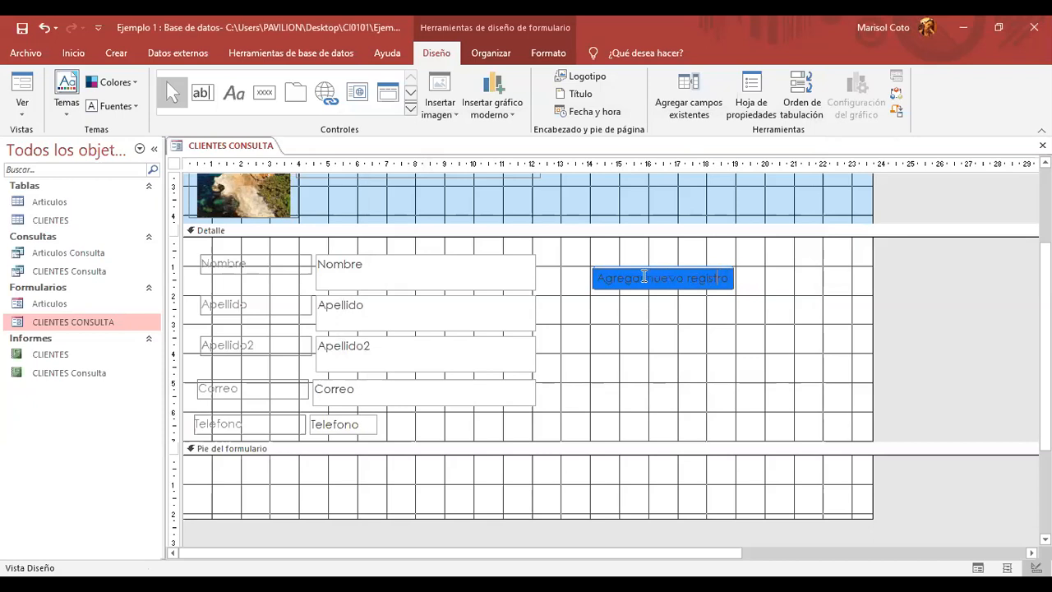
left_click_drag(683, 278, 740, 286)
key("BackSpace")
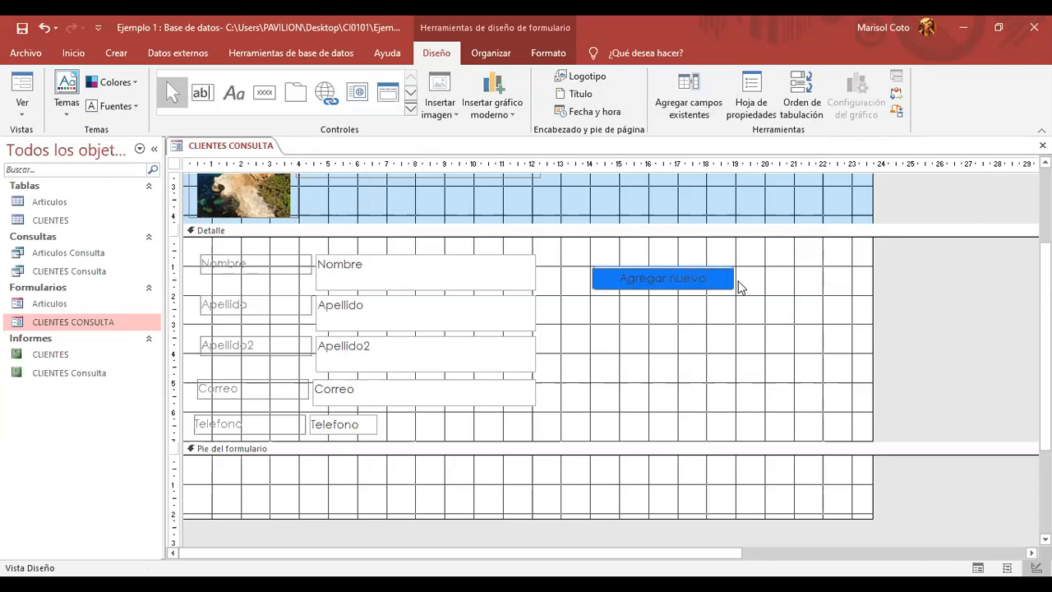
key("Delete")
key("Delete")
key("Delete")
key("Delete")
key("Delete")
key("Delete")
key("Delete")
key("Delete")
key("Delete")
key("Delete")
type("Nu")
left_click(709, 383)
- Narrow the button and change its caption to 'Agregar'
left_click(703, 281)
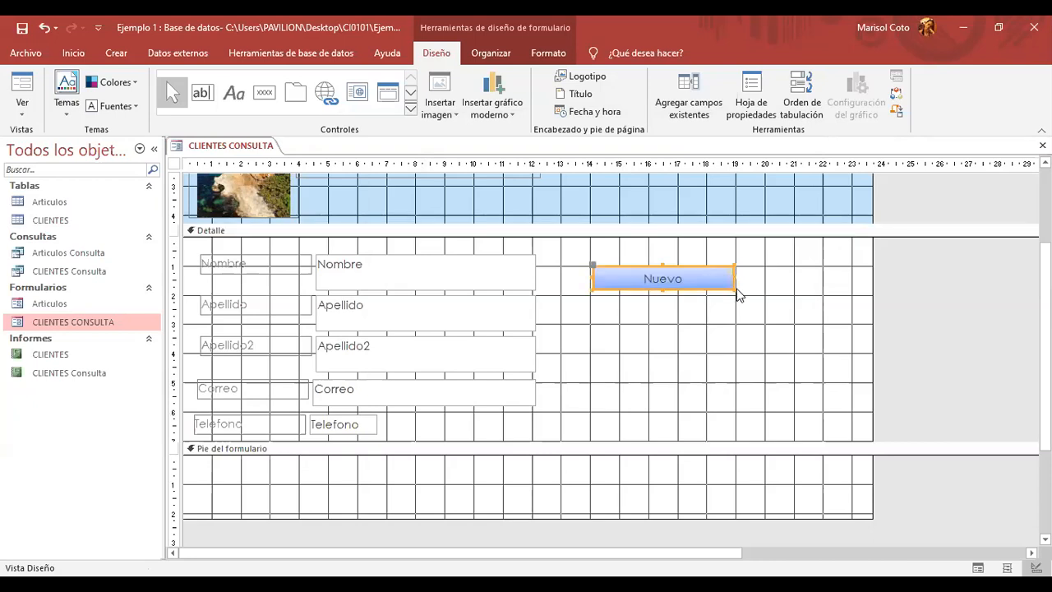
left_click_drag(734, 278, 604, 278)
left_click(660, 278)
key("BackSpace")
type("Agregar")
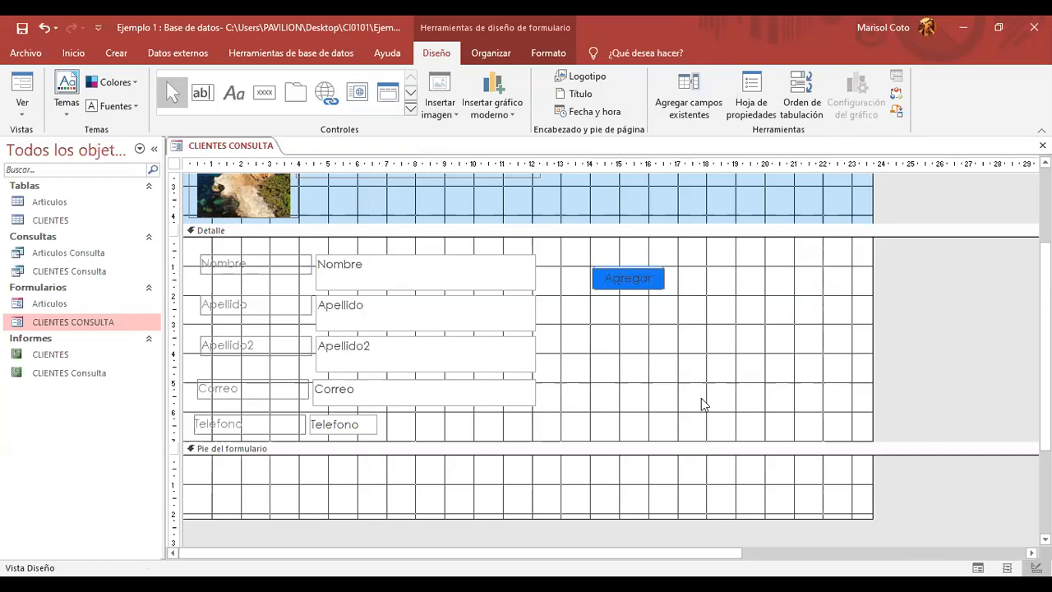
left_click(651, 329)
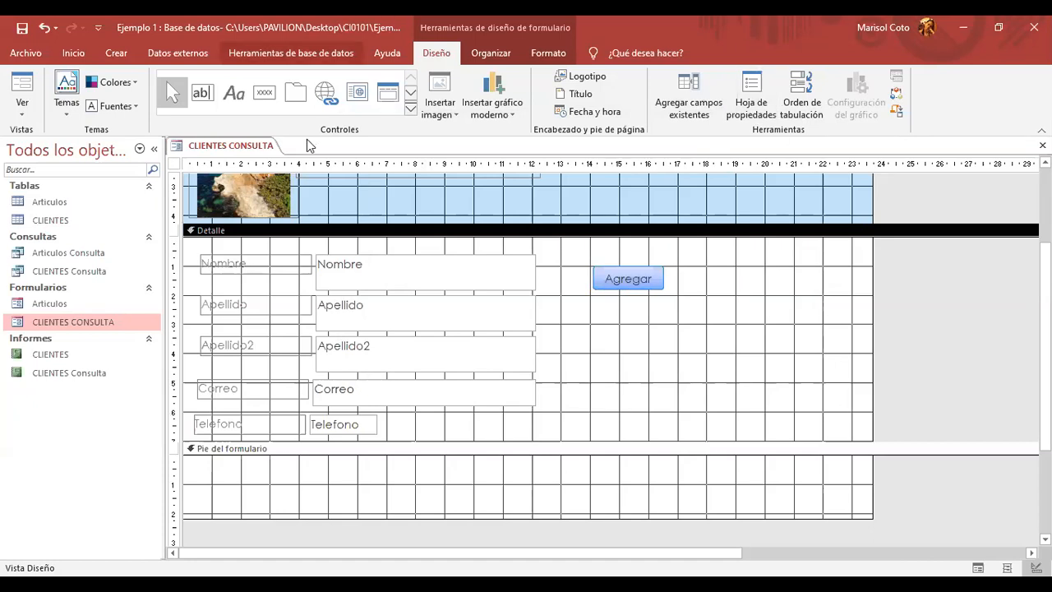
- Draw a second button right of Agregar set to Eliminar registro, keeping its icon
left_click(269, 87)
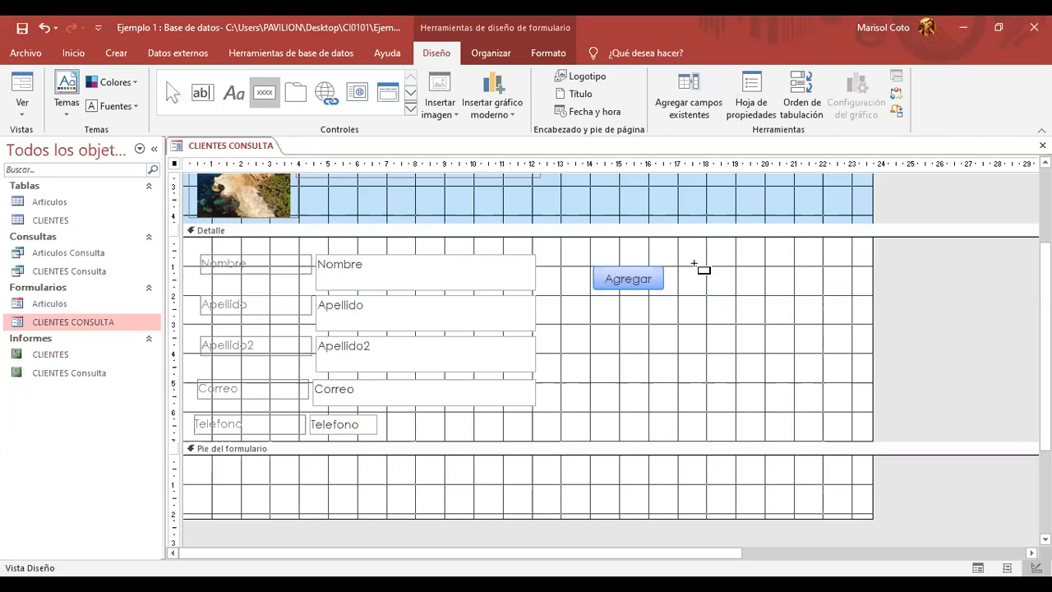
left_click_drag(718, 289, 759, 290)
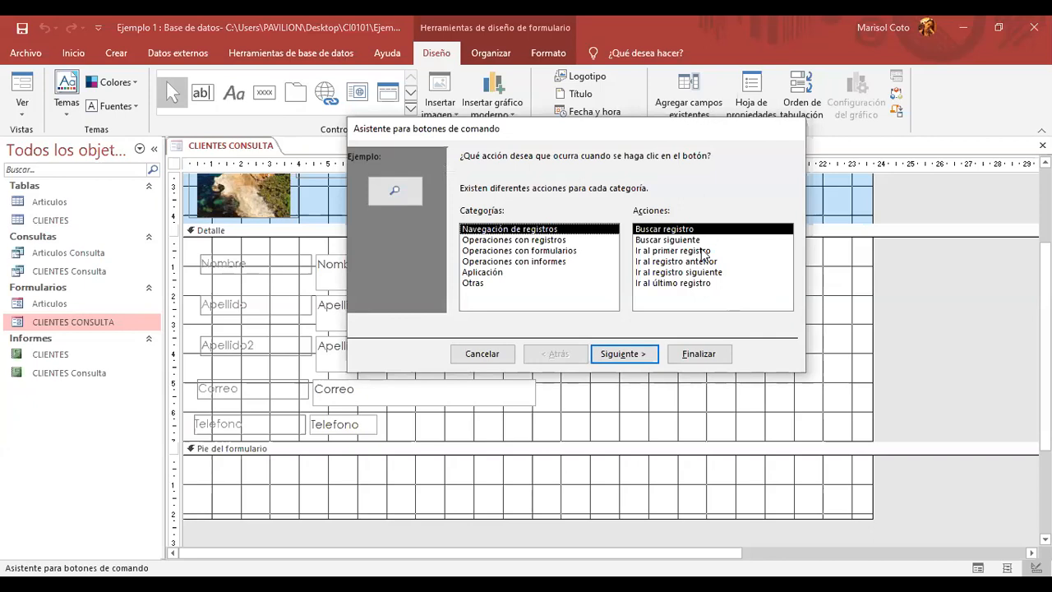
left_click(560, 240)
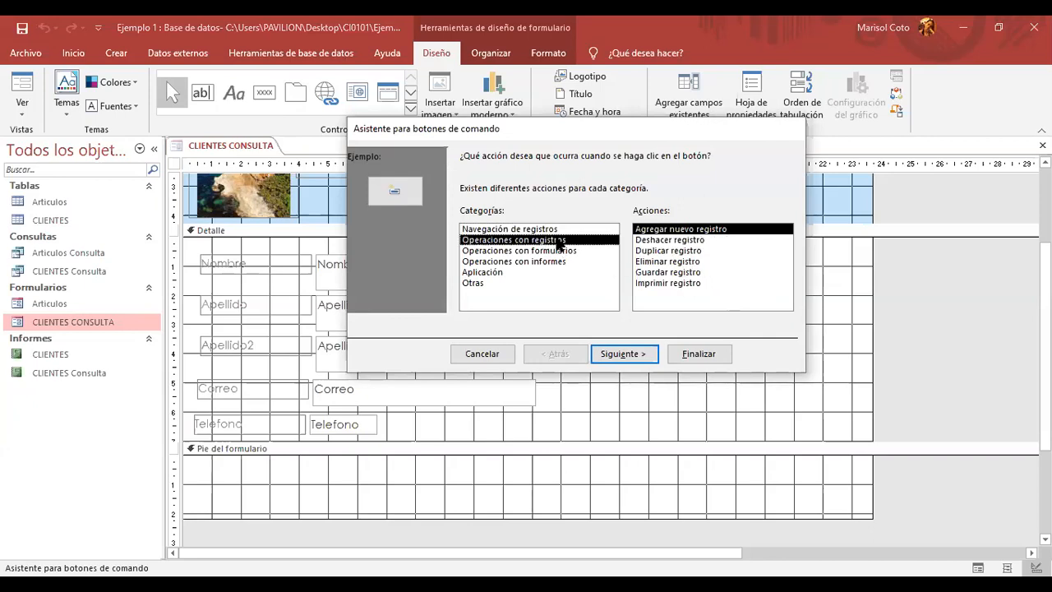
left_click(693, 261)
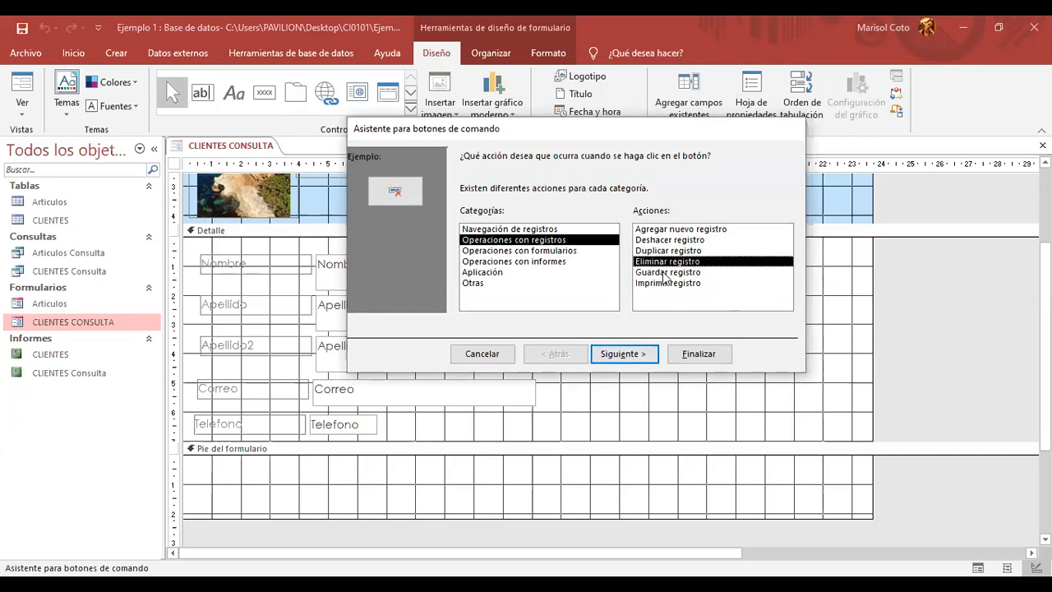
left_click(630, 354)
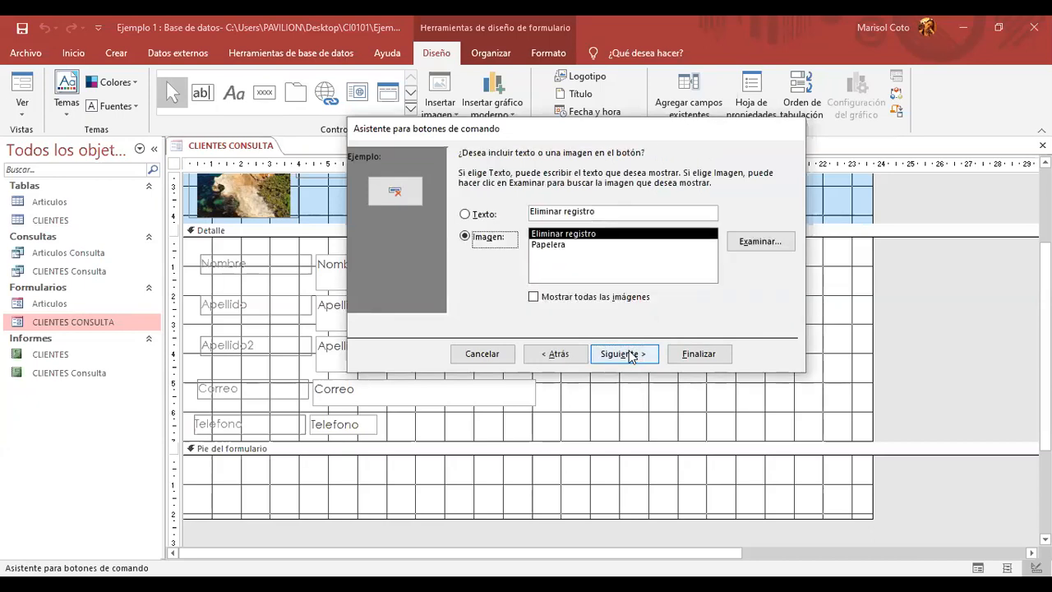
left_click(613, 359)
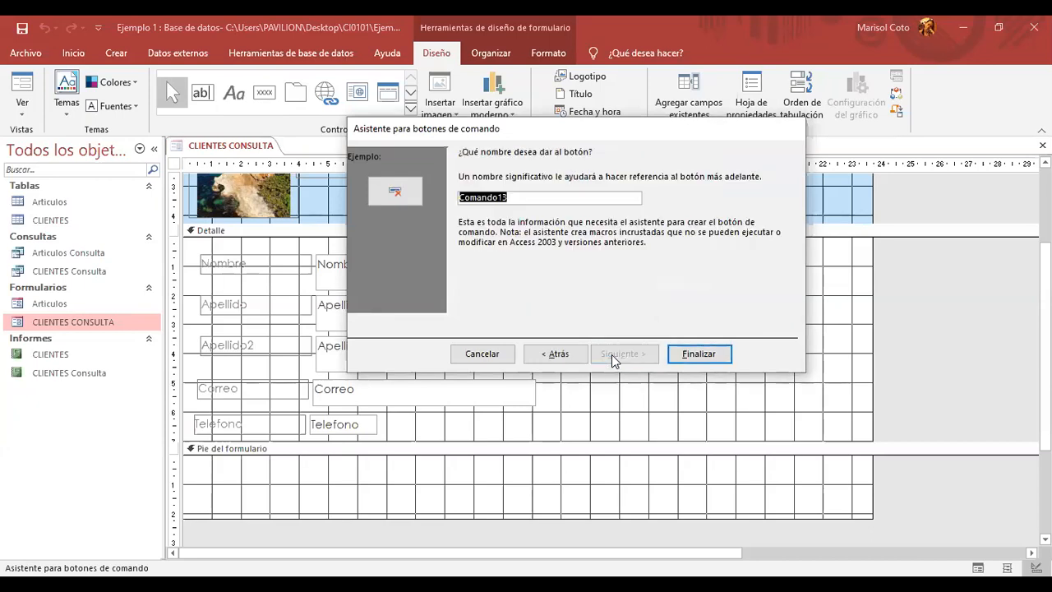
- Name the button 'Eliminar', finish the wizard, and resize it slightly
key("Caps_Lock")
type("Eliminar")
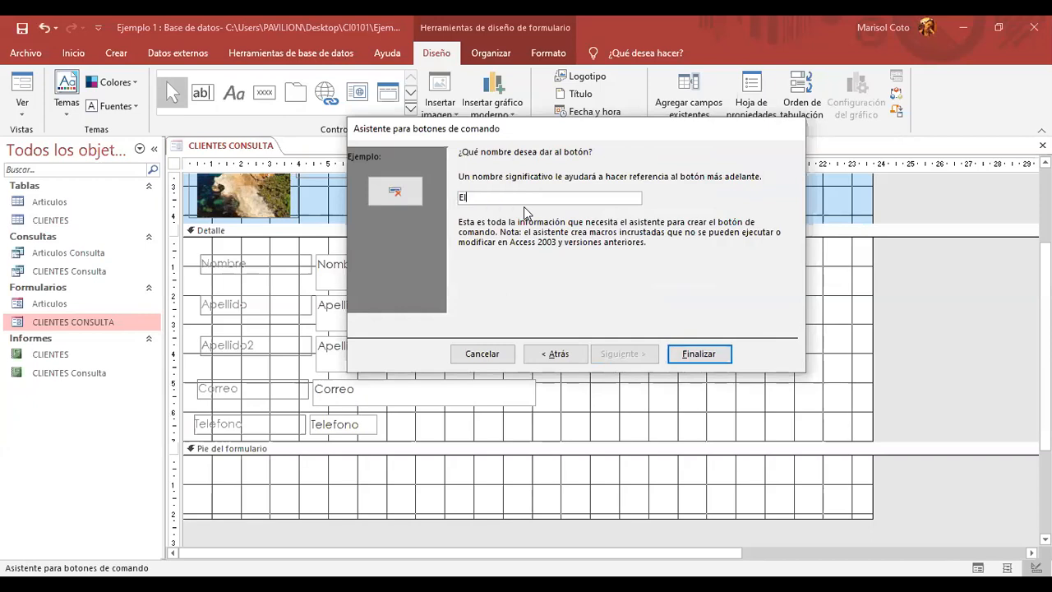
left_click(713, 354)
mouse_move(717, 273)
left_mouse_down()
mouse_move(736, 278)
mouse_move(711, 289)
left_mouse_up()
left_click(798, 296)
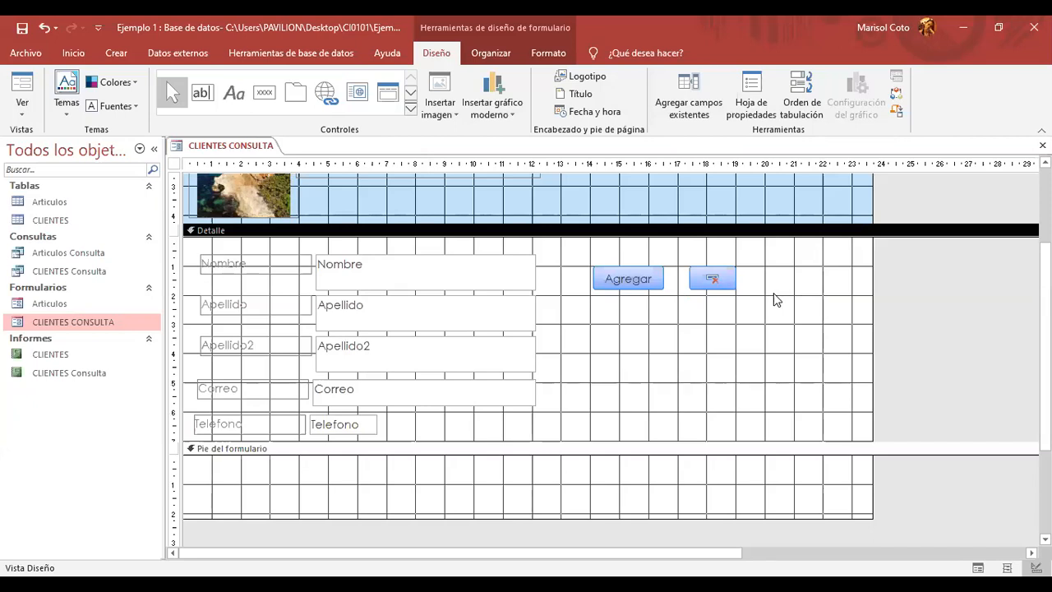
- Draw a third command button right of the delete button, set to save the record
left_click(728, 273)
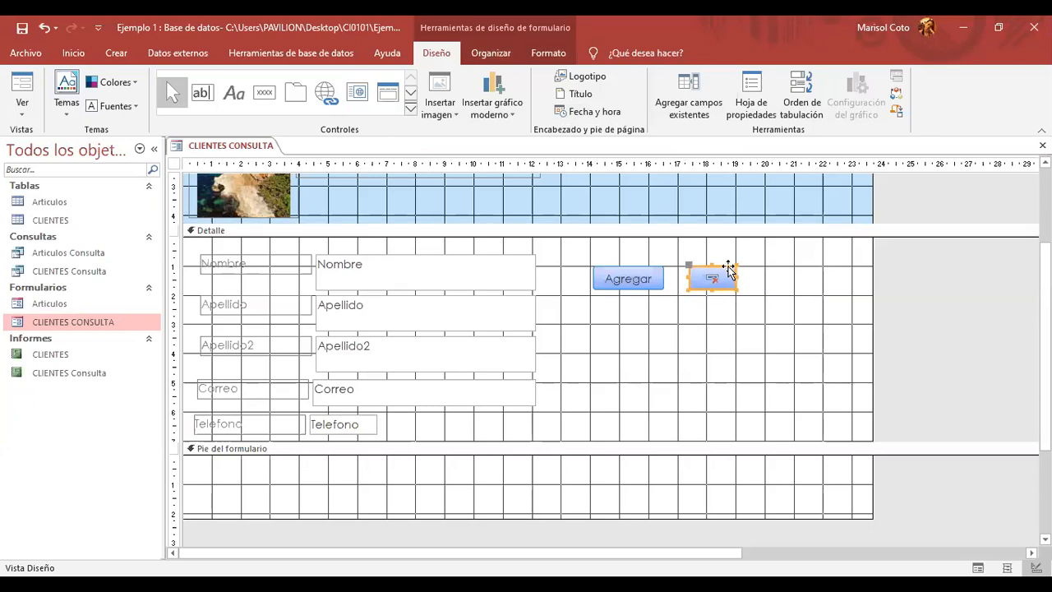
left_click(725, 346)
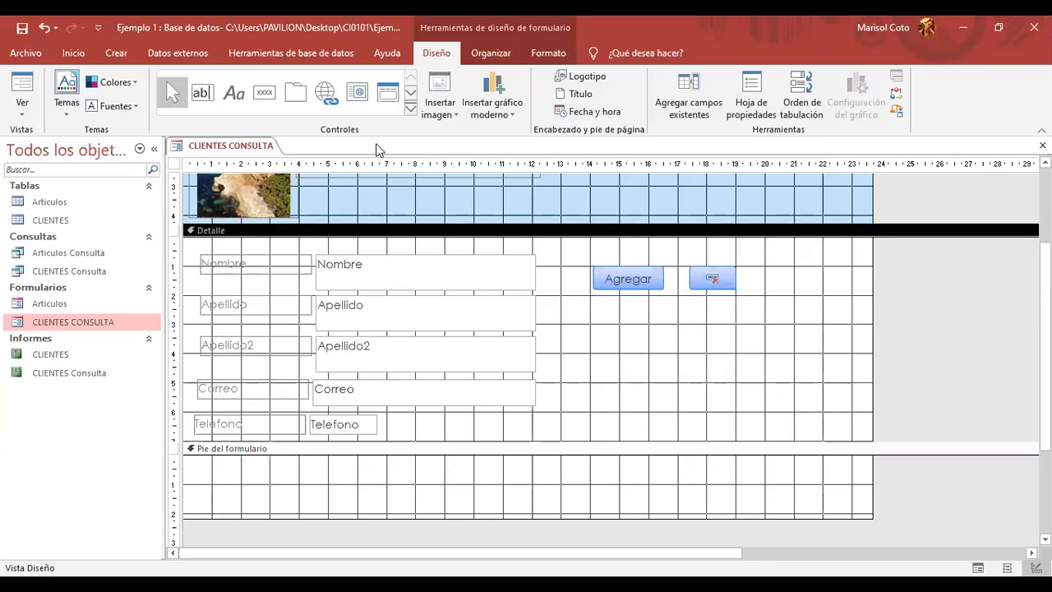
left_click(264, 95)
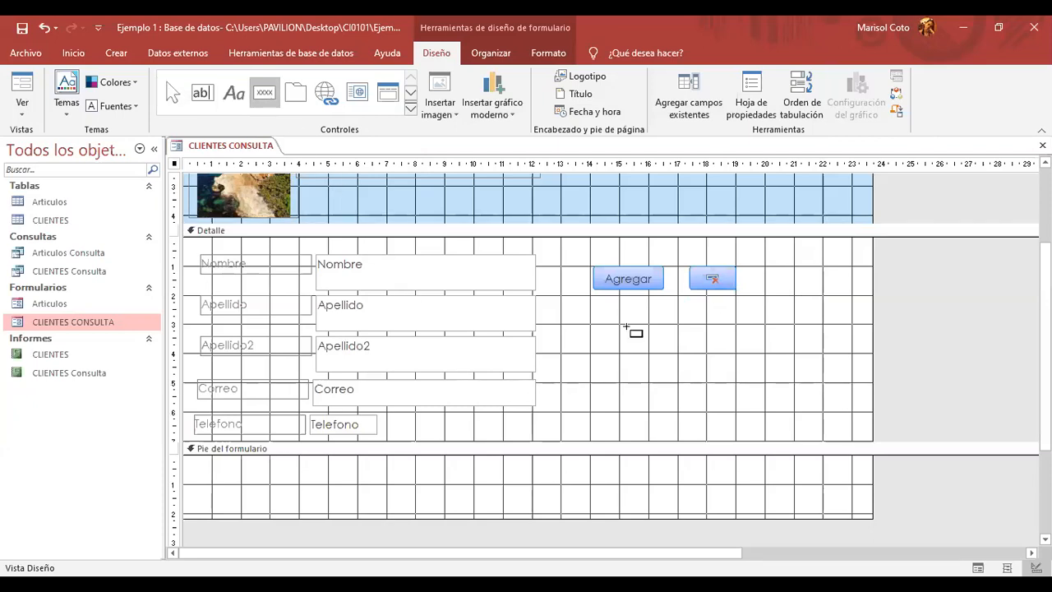
left_click_drag(768, 269, 831, 291)
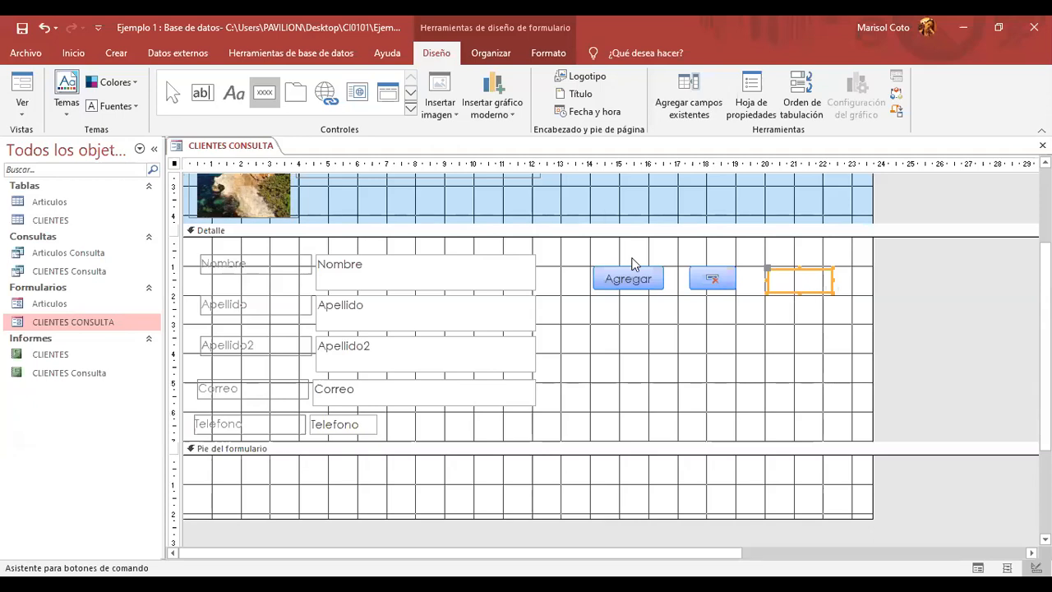
left_click(550, 241)
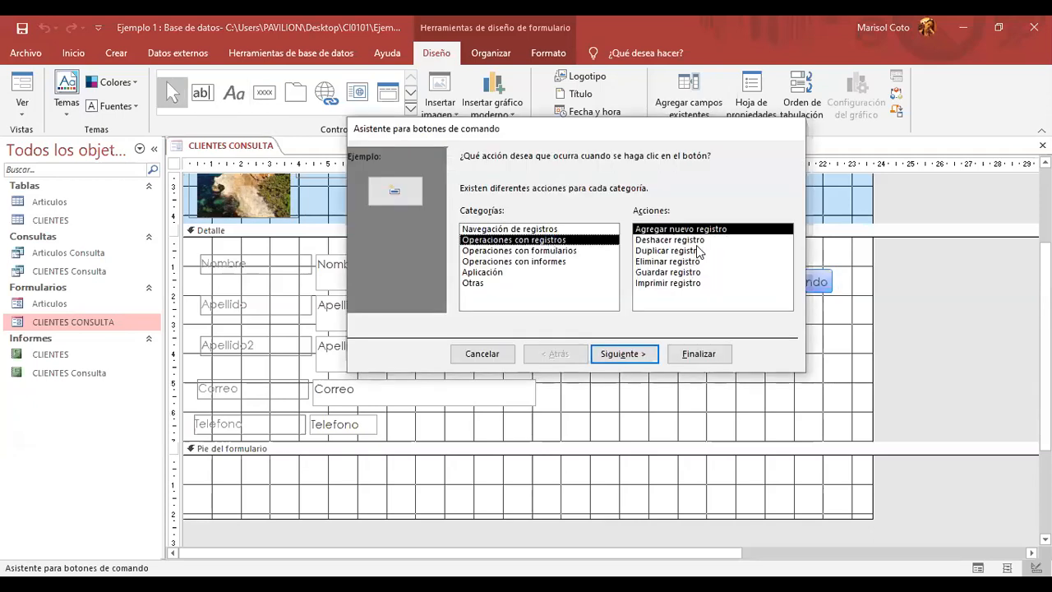
left_click(697, 272)
- Keep the disk picture, name the button Guardar, finish, and shrink it to match
left_click(622, 353)
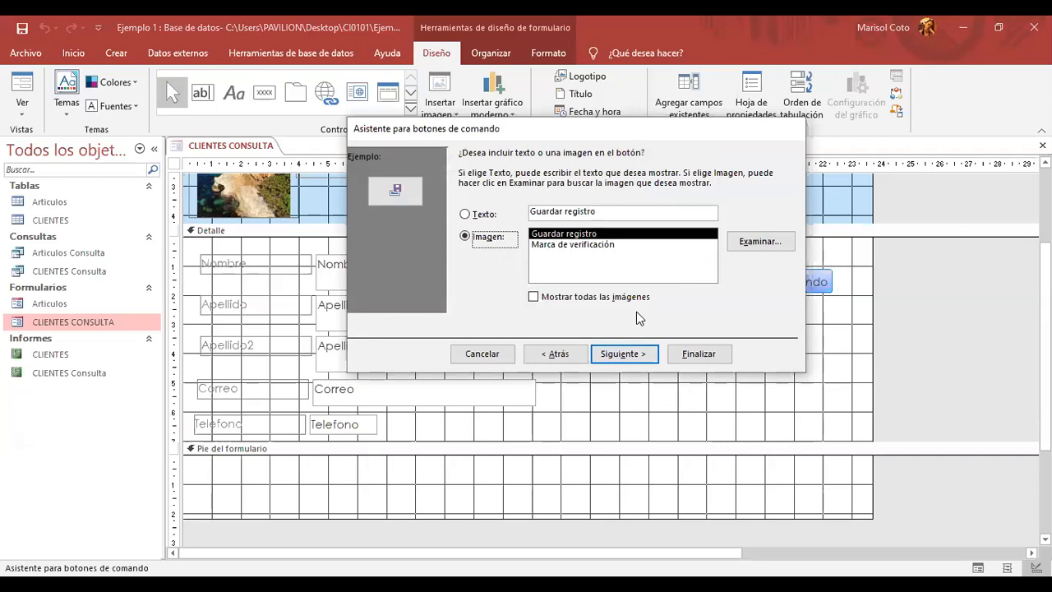
left_click(618, 353)
key("Caps_Lock")
type("G")
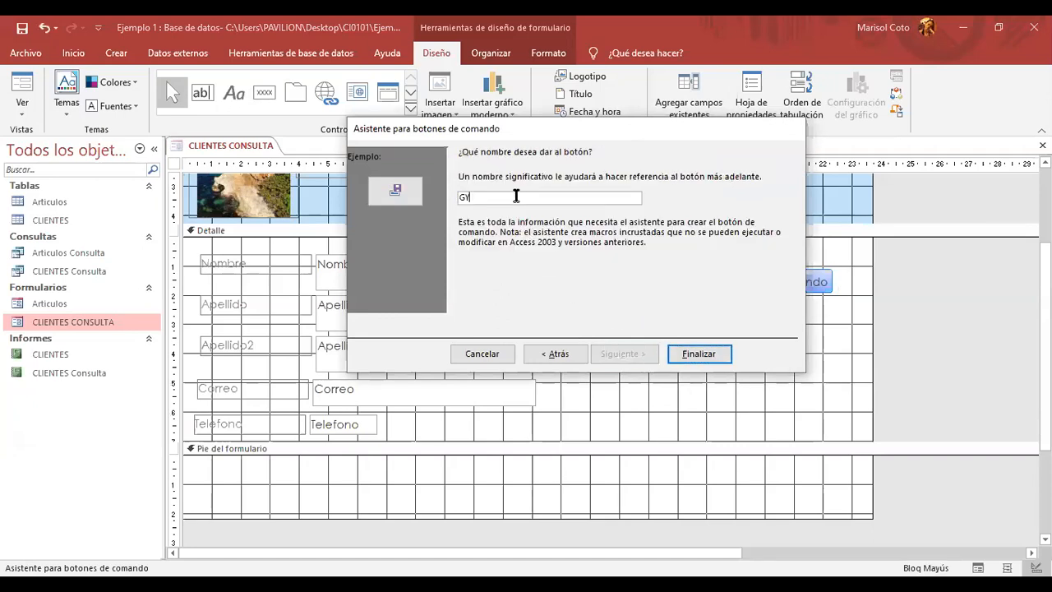
key("Caps_Lock")
type("uar¿d")
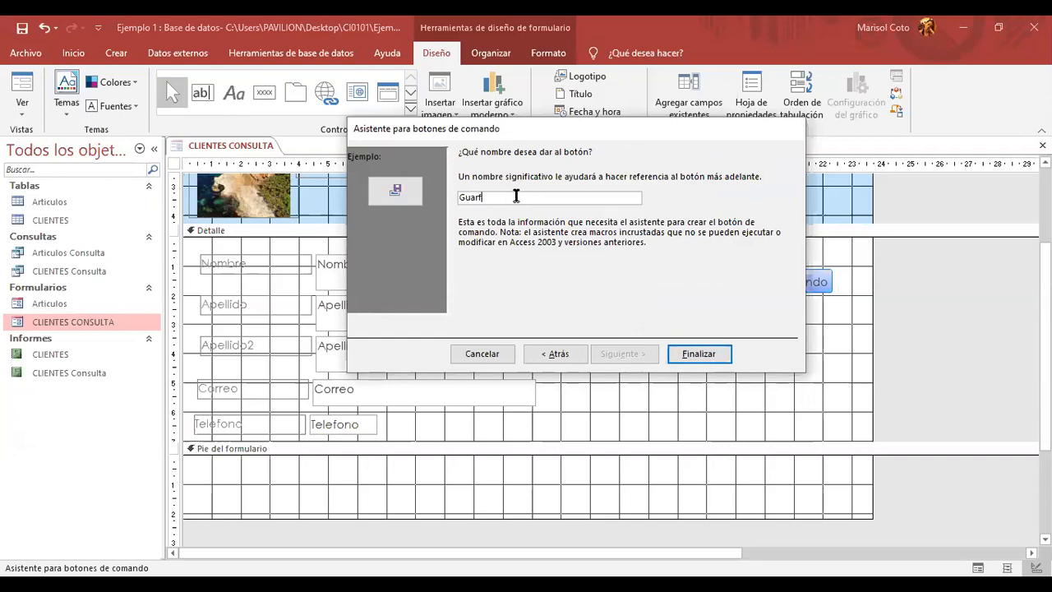
key("BackSpace")
key("BackSpace")
type("dar")
left_click(690, 357)
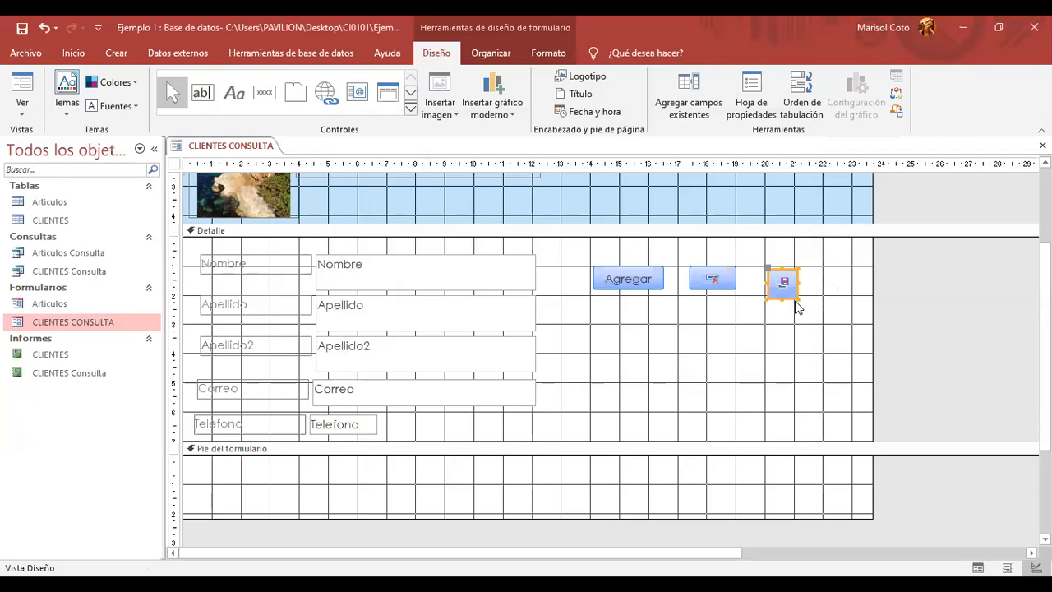
left_click_drag(798, 298, 806, 278)
left_click(775, 333)
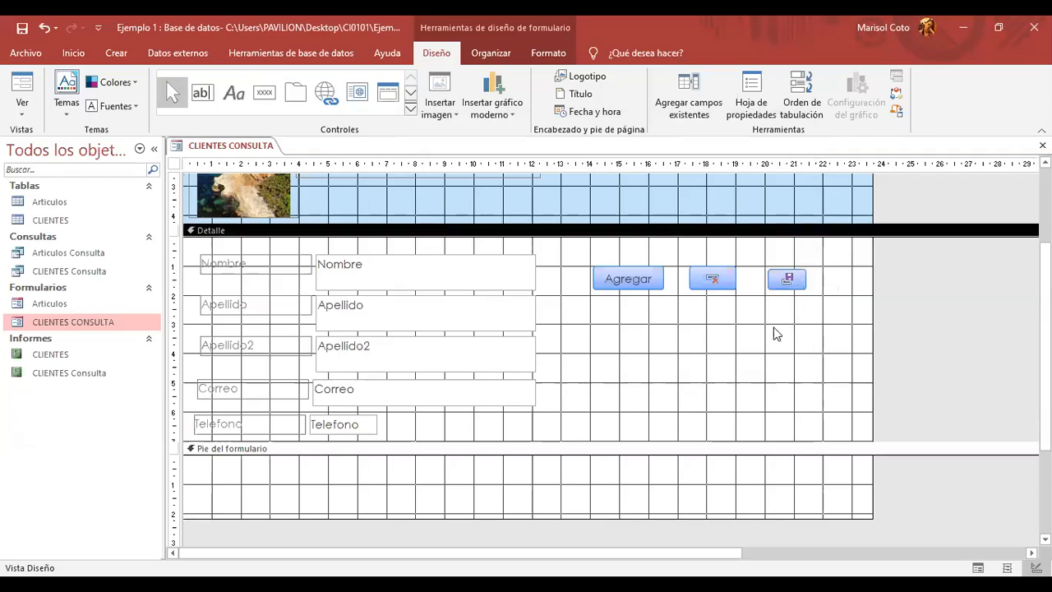
- Nudge the Guardar button into line and adjust the delete button's height to match
left_click(777, 272)
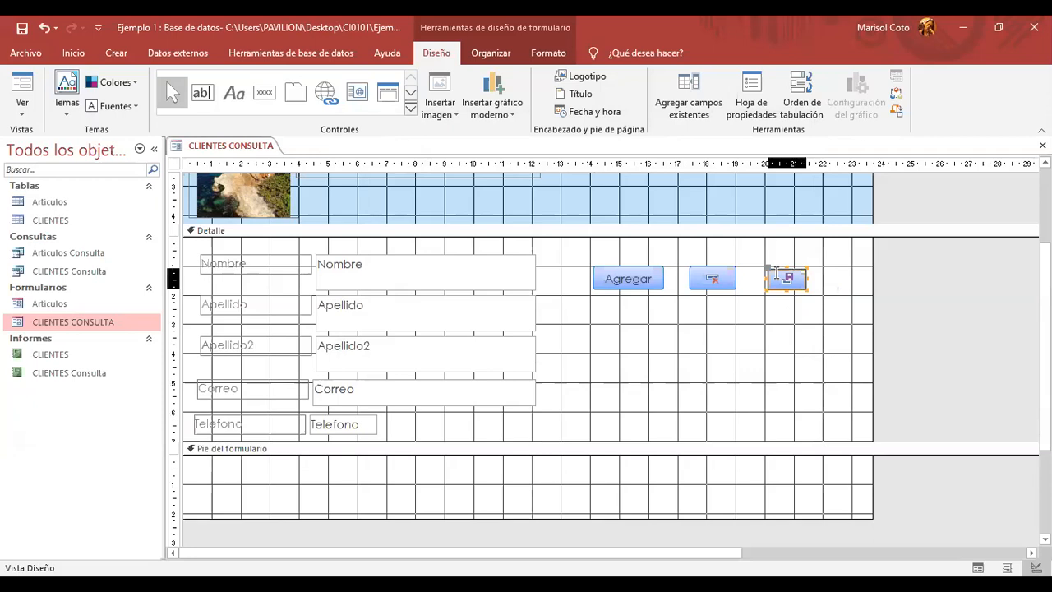
mouse_move(778, 269)
left_mouse_down()
mouse_move(768, 266)
mouse_move(804, 275)
mouse_move(779, 290)
left_mouse_up()
left_click(822, 286)
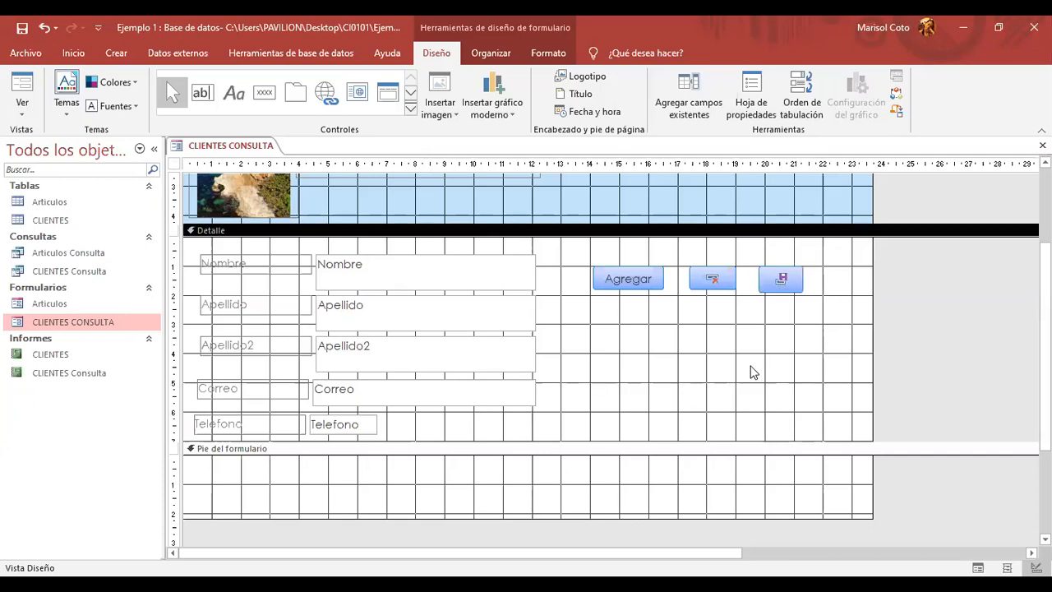
left_click(710, 266)
left_click_drag(711, 287, 711, 293)
left_click(742, 355)
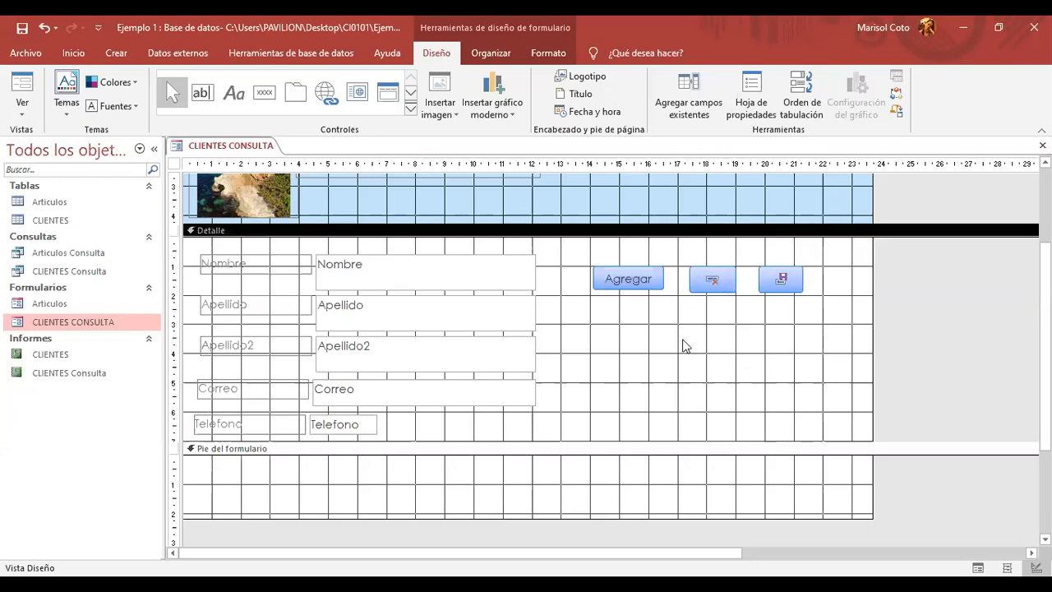
- Bring up the CLIENTES CONSULTA form tab's options menu
right_click(254, 150)
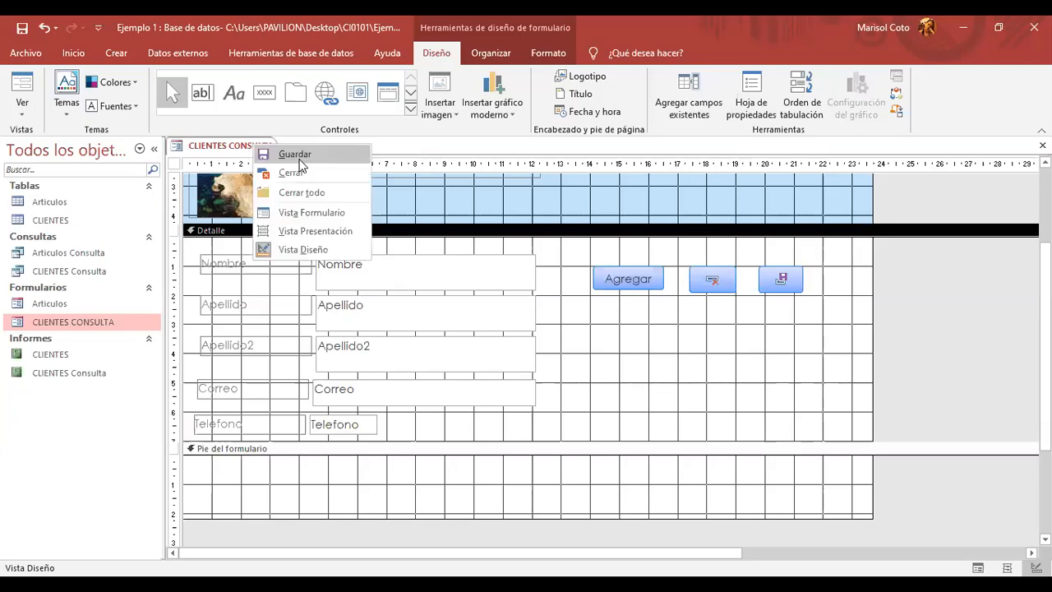
left_click(795, 422)
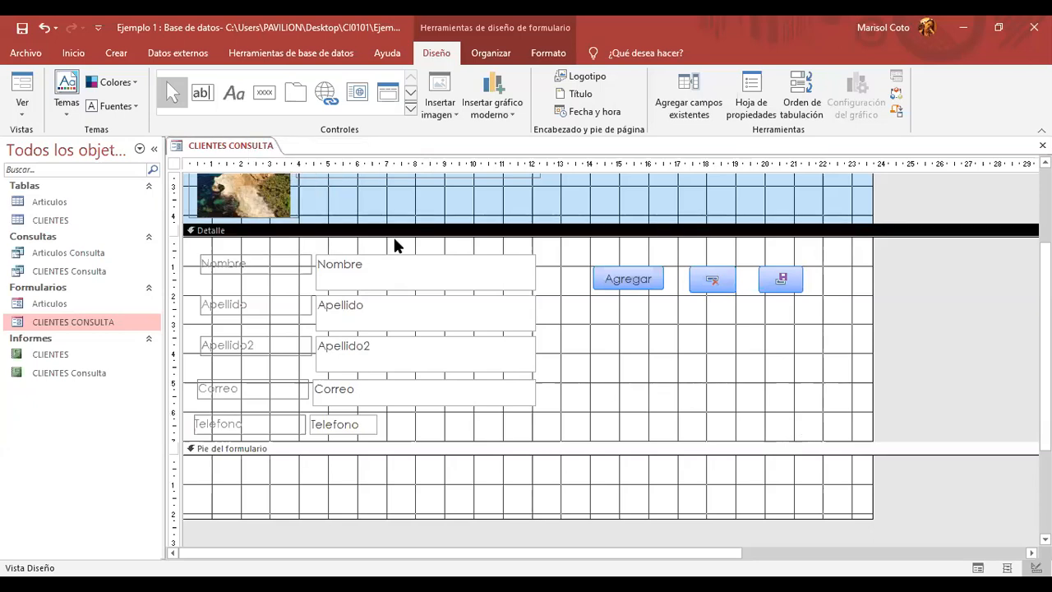
right_click(215, 144)
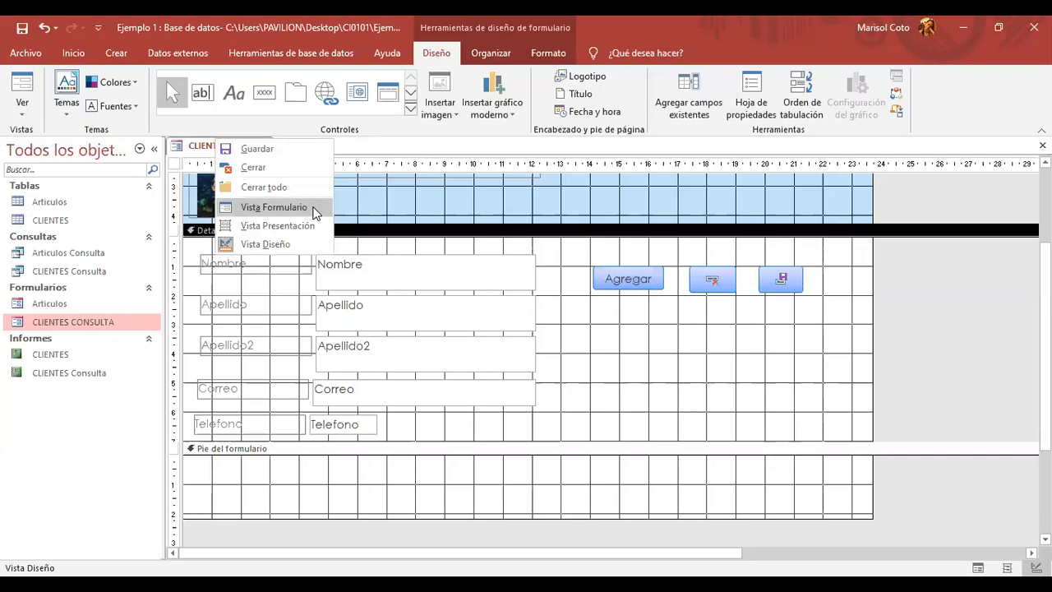
- Switch to Form View, start a new record with Agregar, and enter the client's first name
left_click(274, 207)
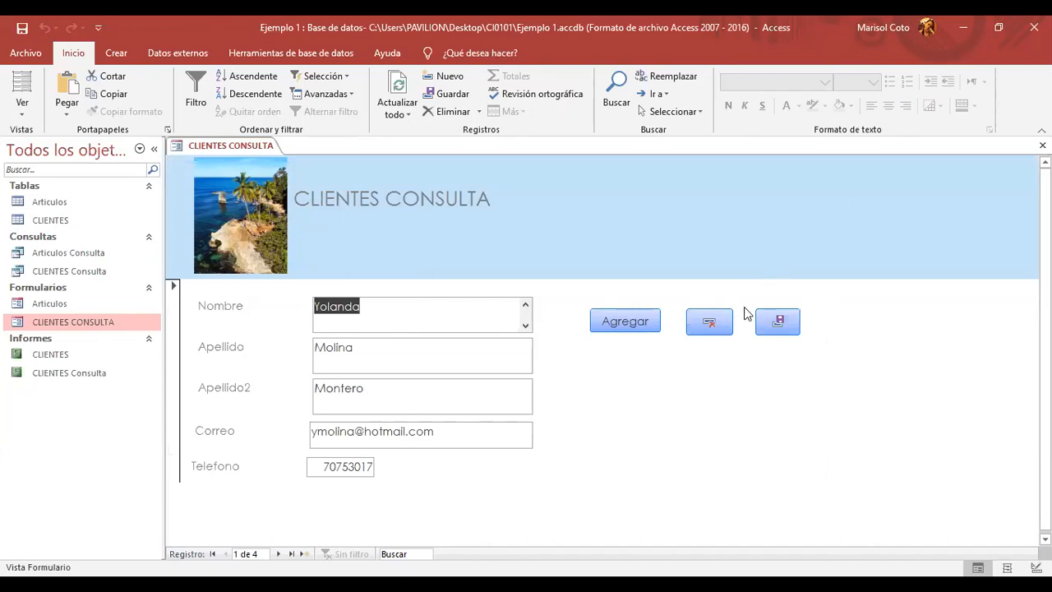
left_click(625, 326)
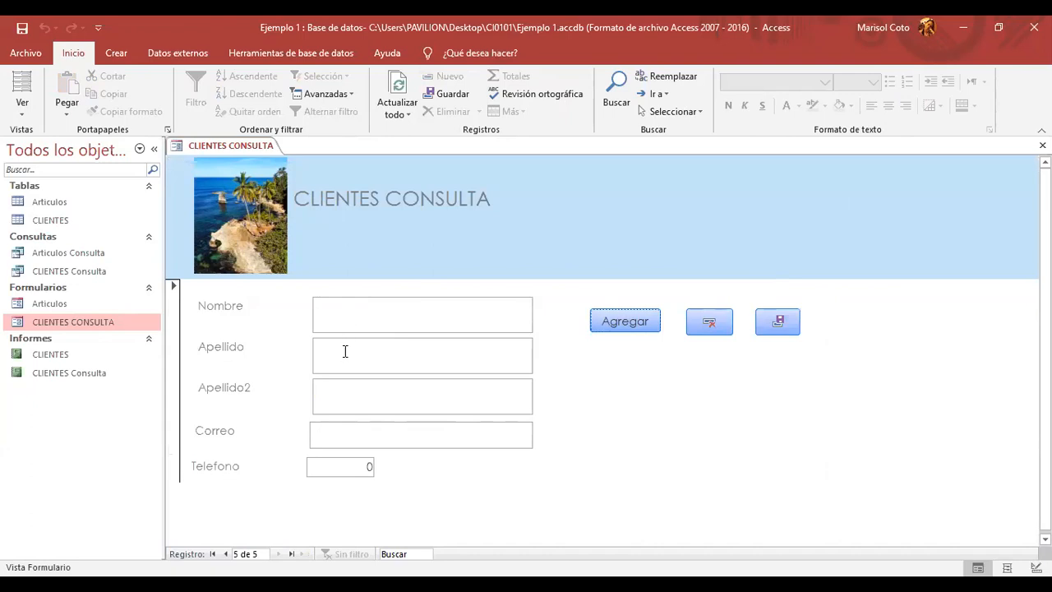
left_click(384, 311)
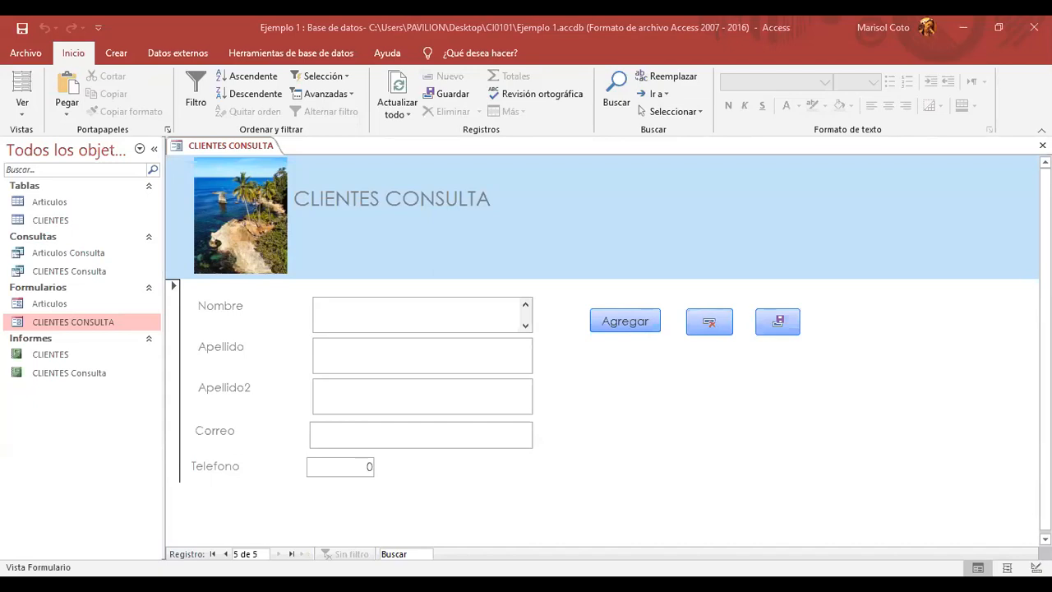
key("Caps_Lock")
key("Caps_Lock")
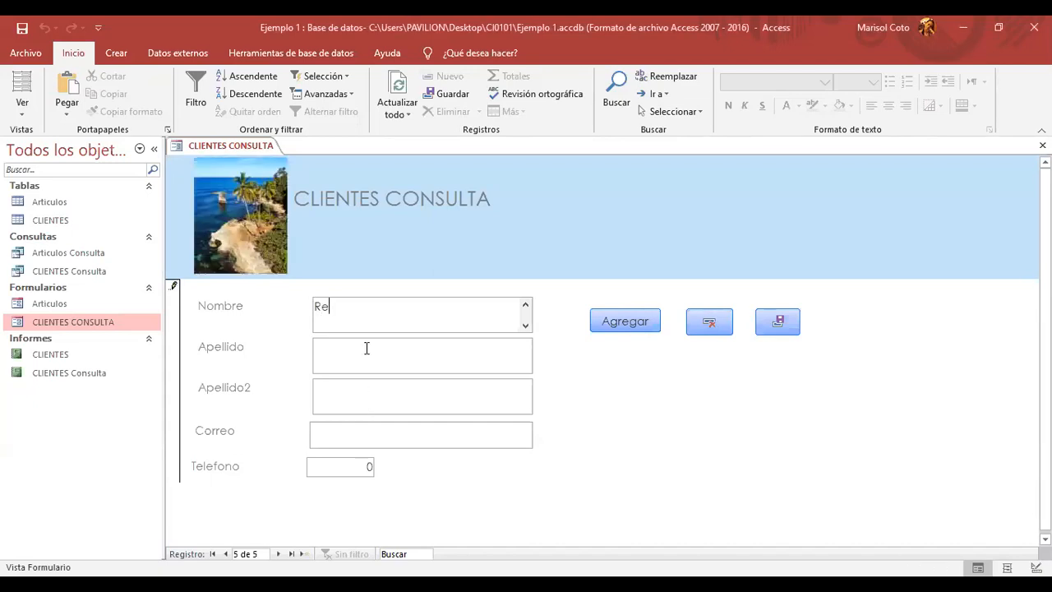
- Fill in the client's first and second surnames in Apellido and Apellido2
left_click(374, 348)
key("Caps_Lock")
key("Caps_Lock")
left_click(370, 397)
key("Caps_Lock")
key("Caps_Lock")
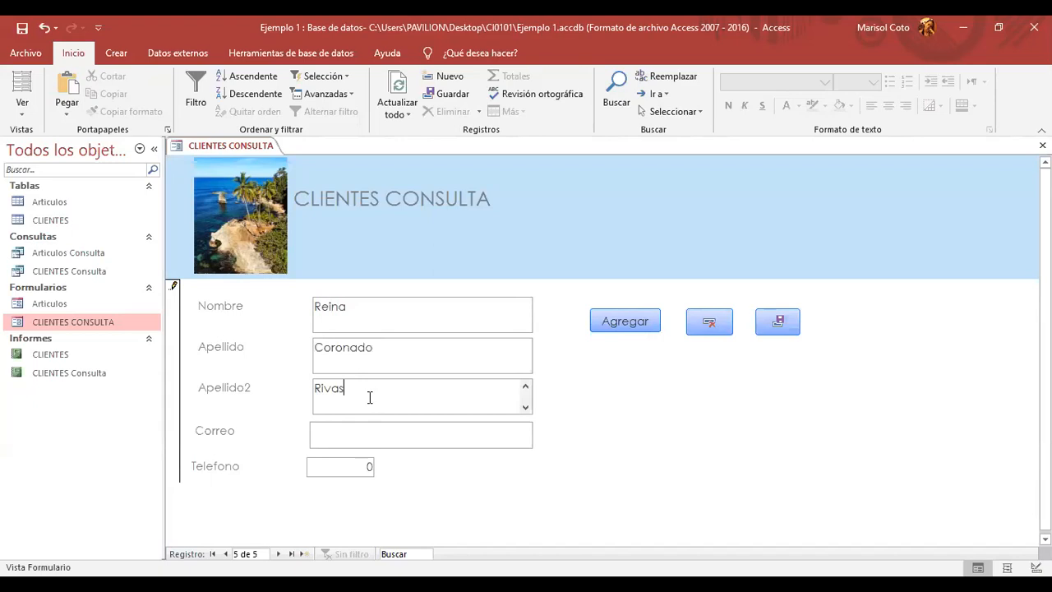
- Enter the client's e-mail address in Correo, correcting typing mistakes
left_click(359, 431)
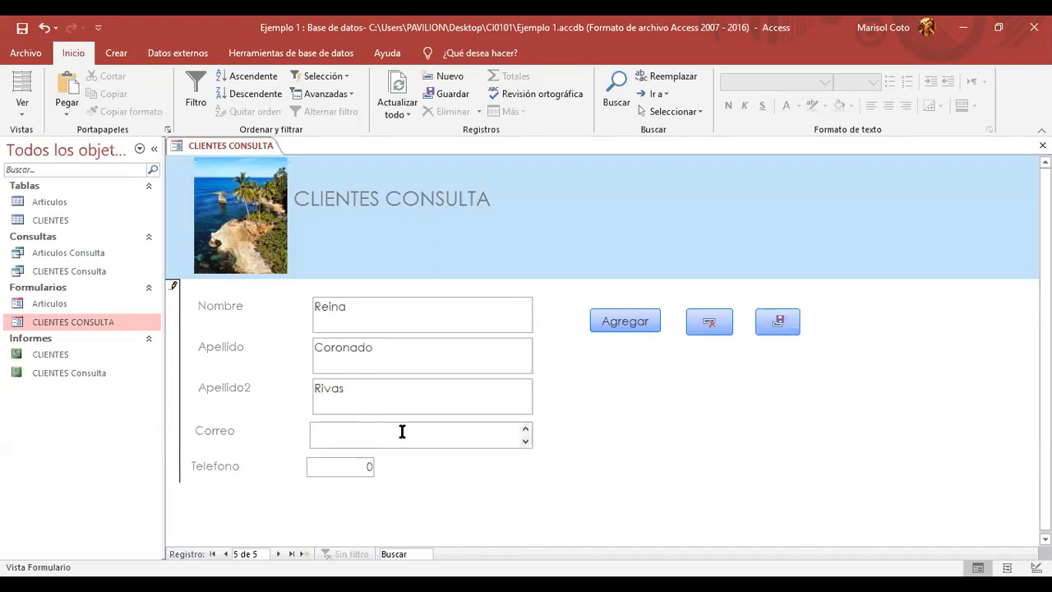
key("Caps_Lock")
type("R")
key("Caps_Lock")
key("BackSpace")
key("Caps_Lock")
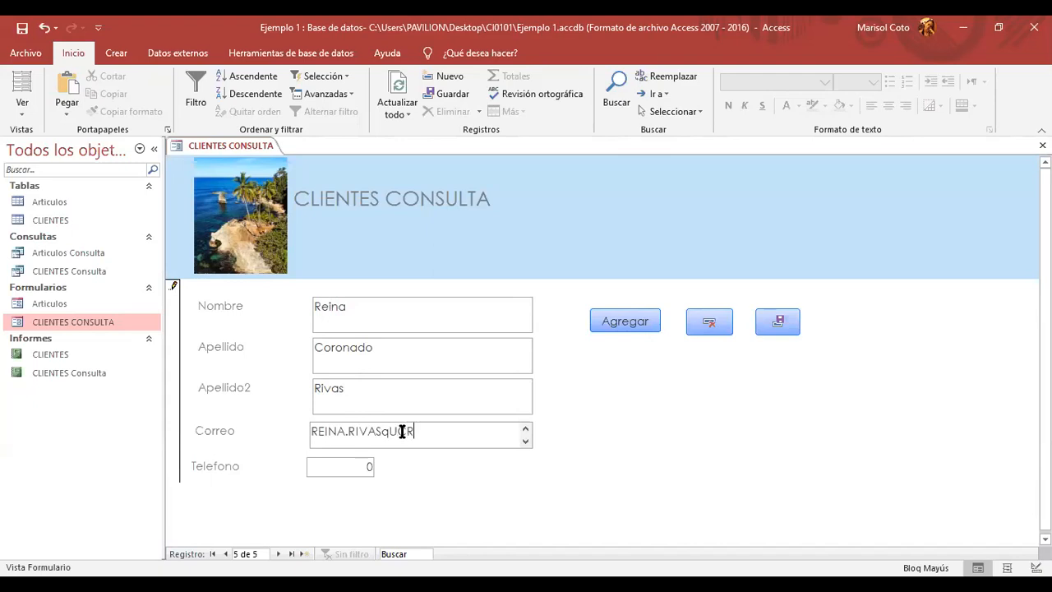
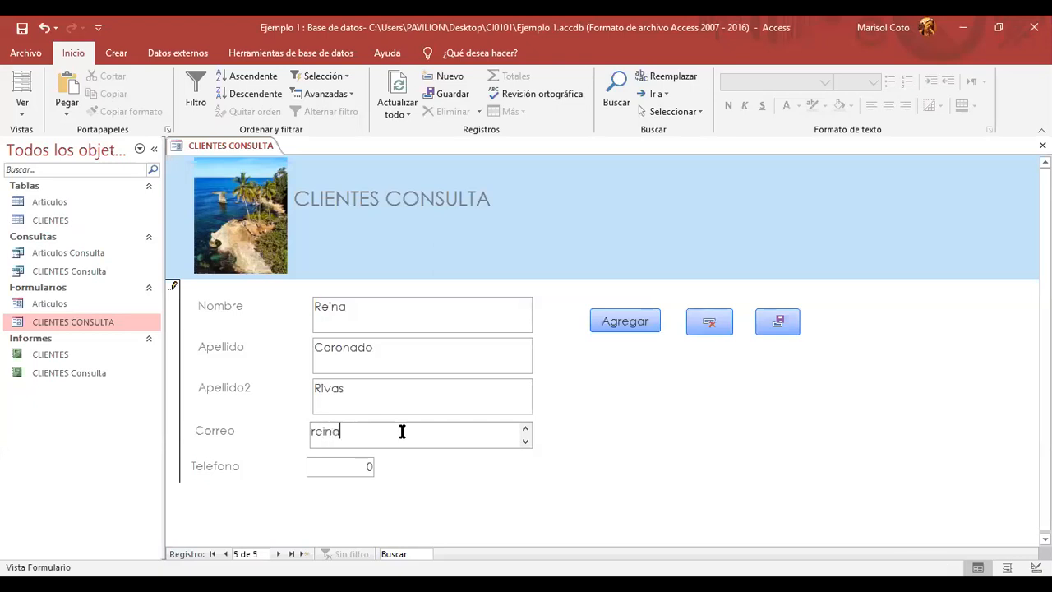
- Enter the client's phone number in Telefono, then start another blank record
left_click(369, 465)
key("BackSpace")
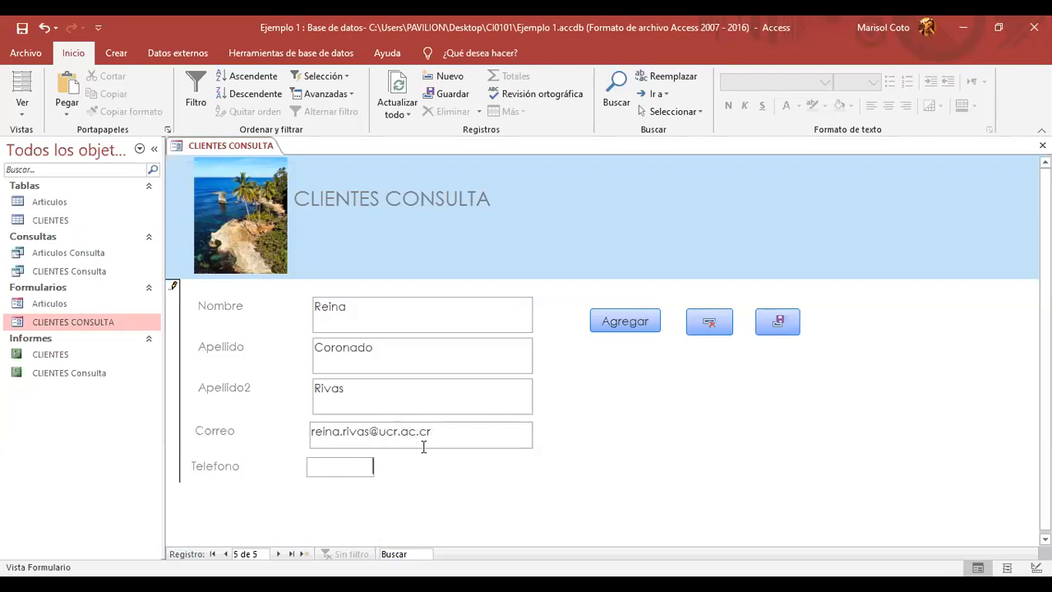
type("9999999")
left_click(618, 320)
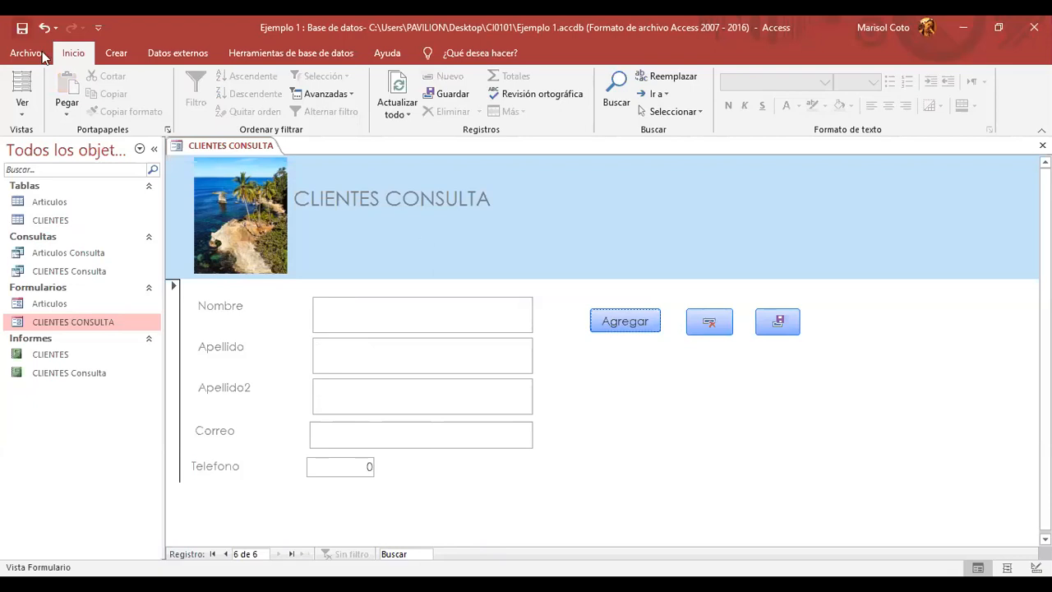
double_click(129, 223)
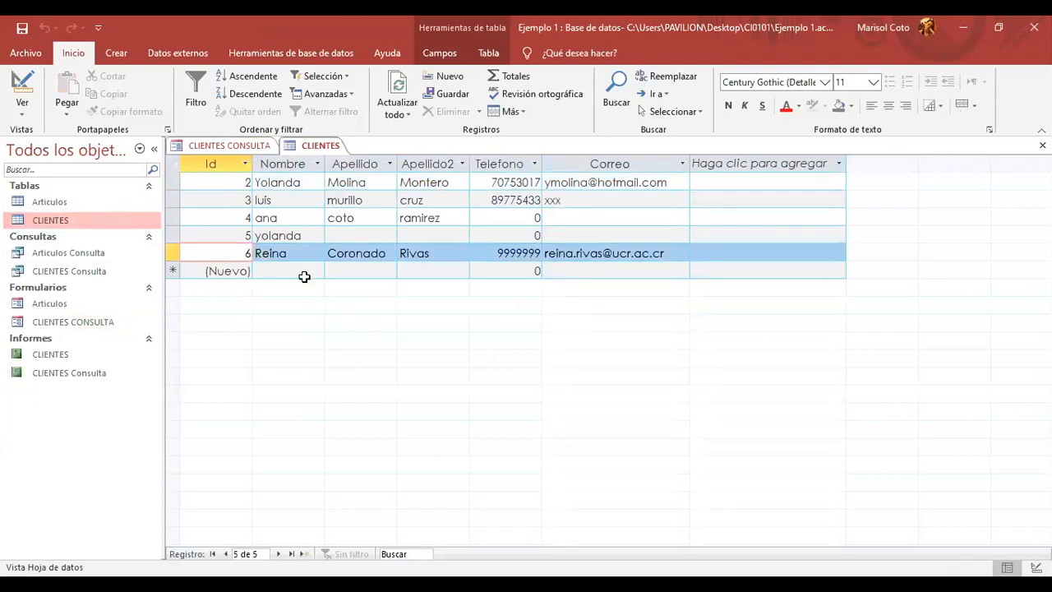
left_click(269, 255)
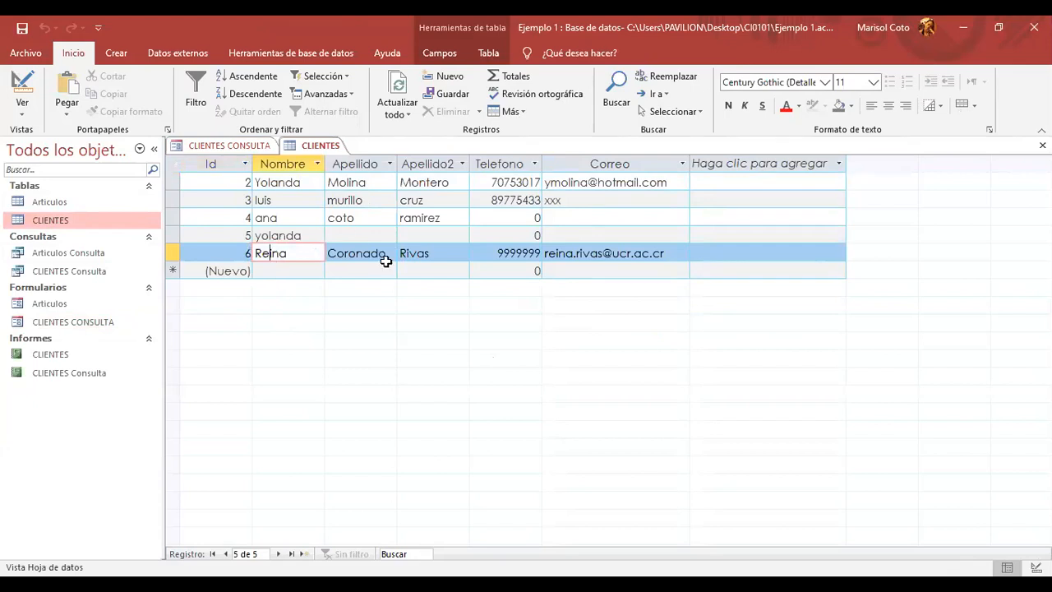
left_click(431, 253)
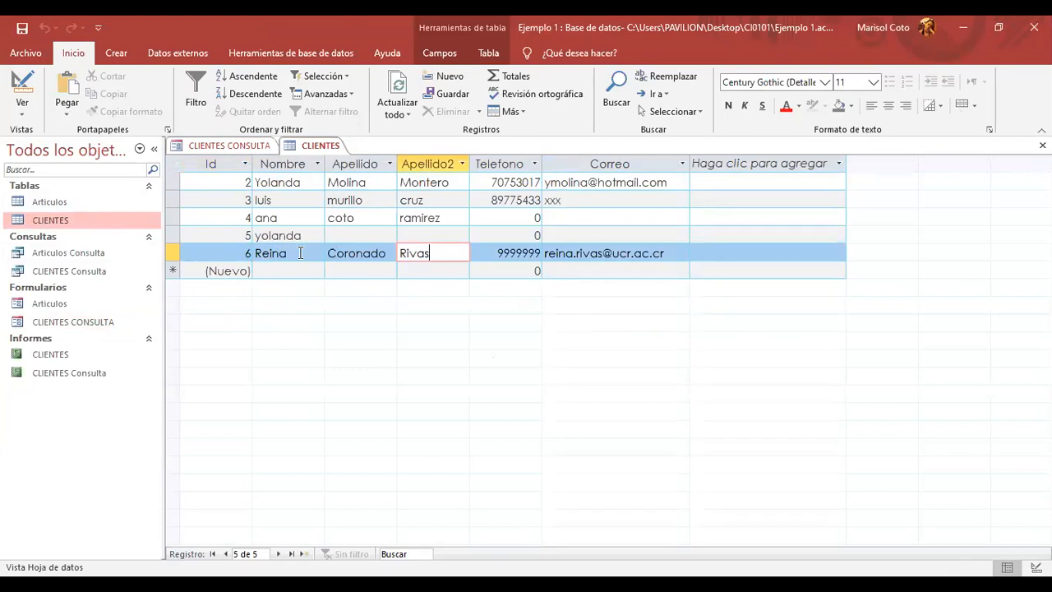
left_click(570, 255)
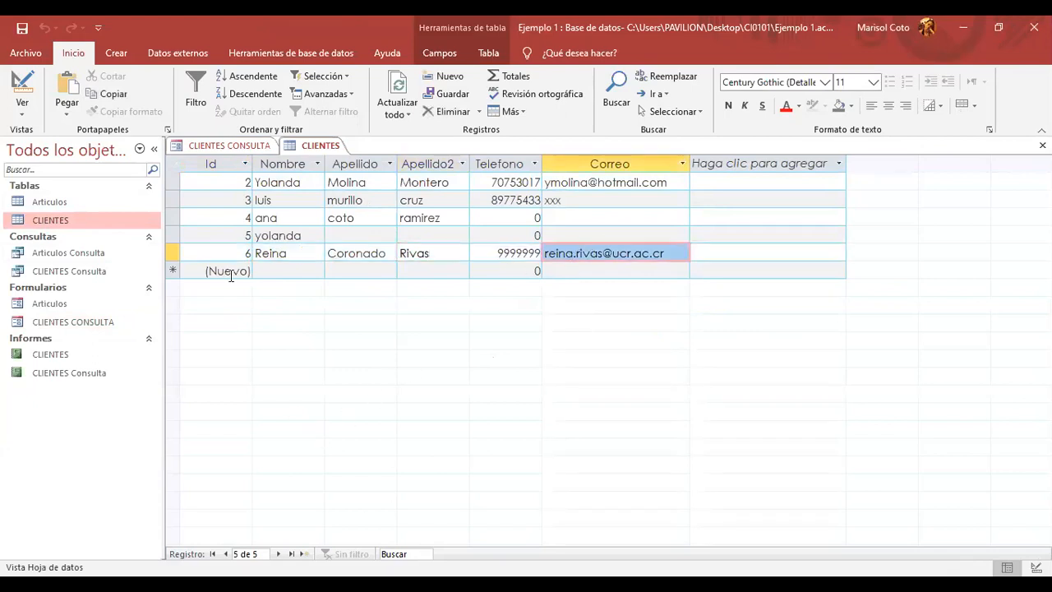
right_click(328, 145)
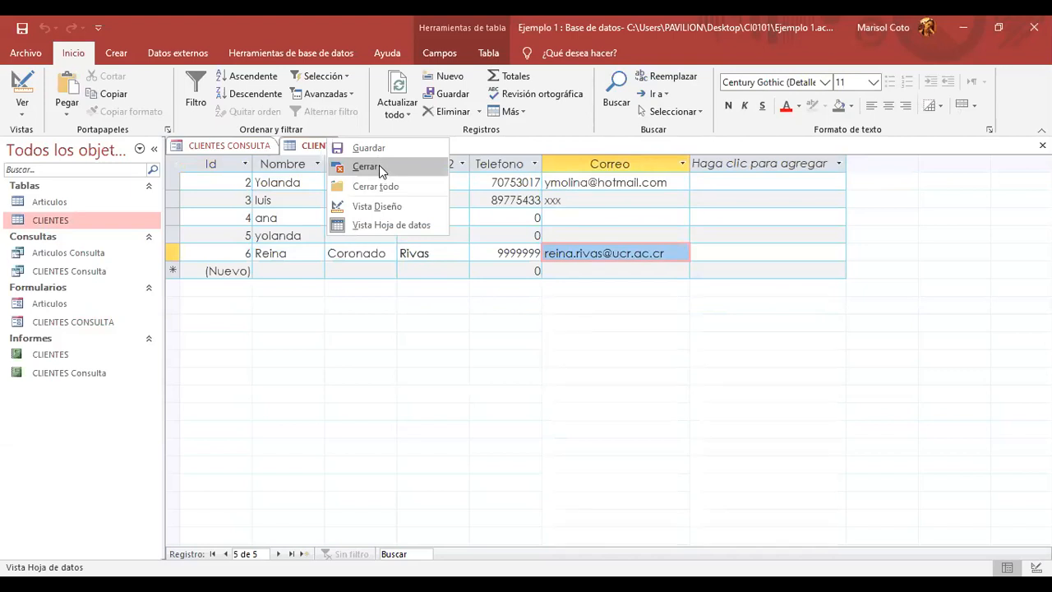
left_click(367, 167)
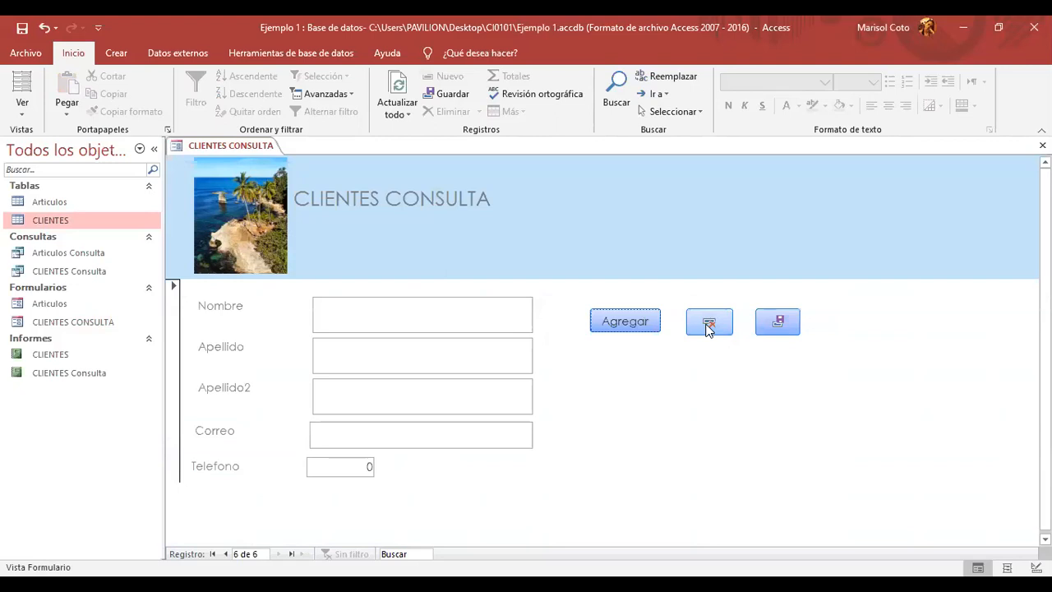
- Test the save button on the empty record, then close the CLIENTES CONSULTA form
left_click(422, 310)
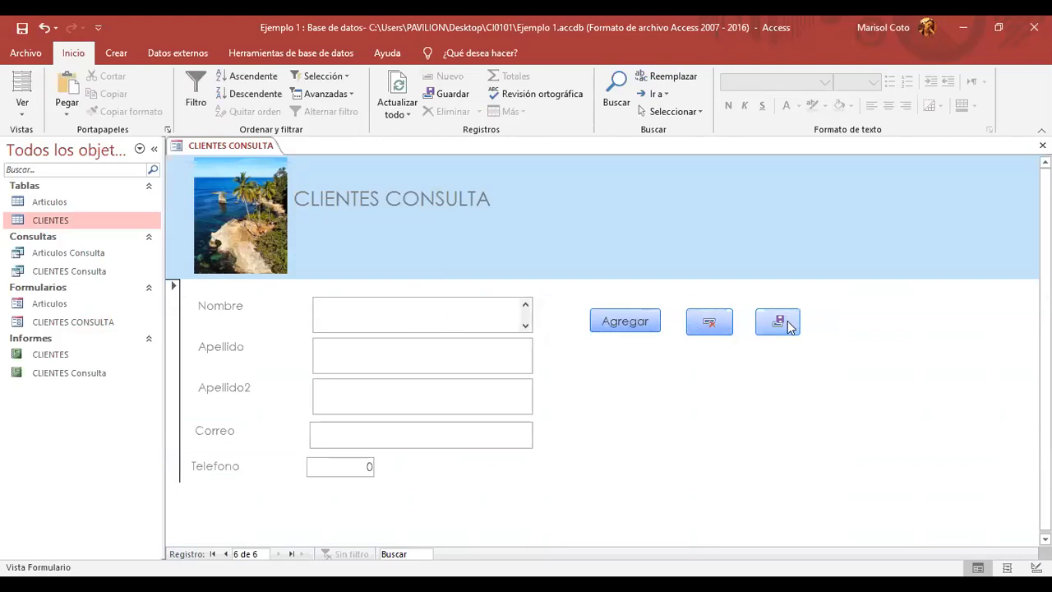
left_click(758, 326)
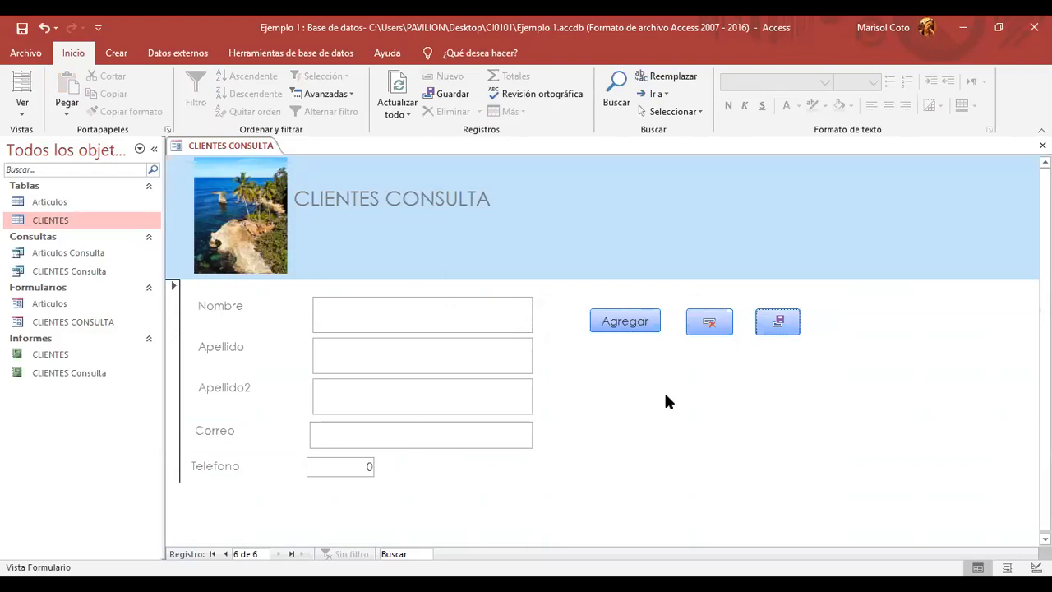
right_click(251, 146)
left_click(289, 175)
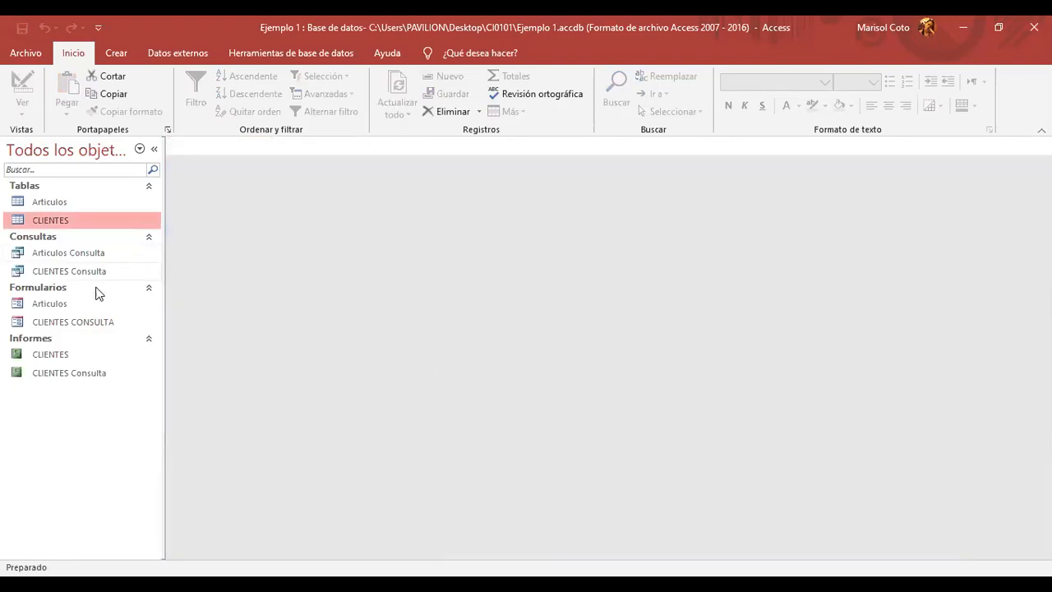
- Open CLIENTES CONSULTA in Design View and draw a new command button in the detail section
left_click(96, 326)
right_click(96, 326)
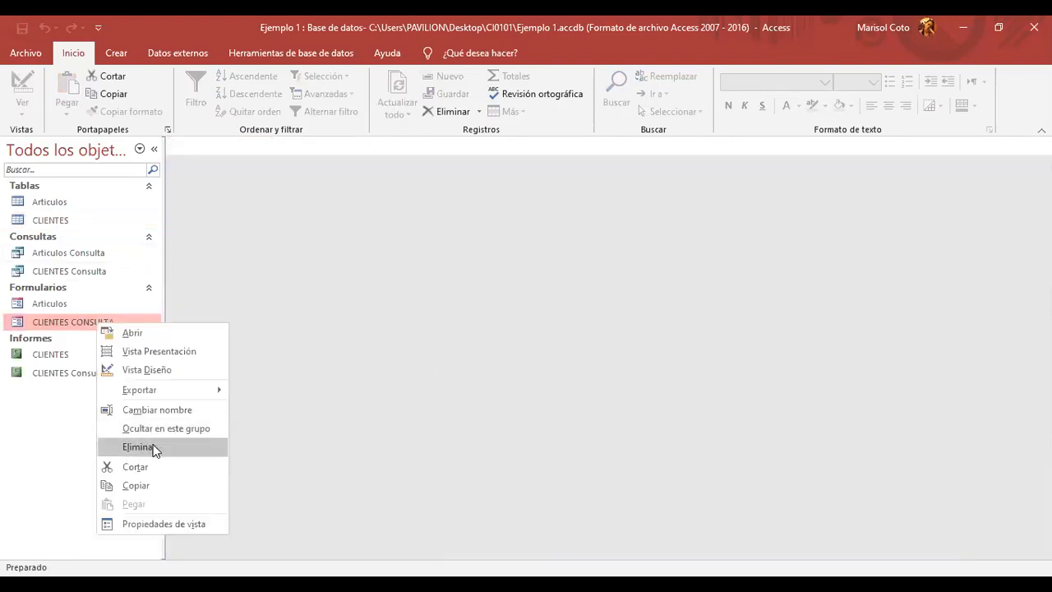
left_click(191, 374)
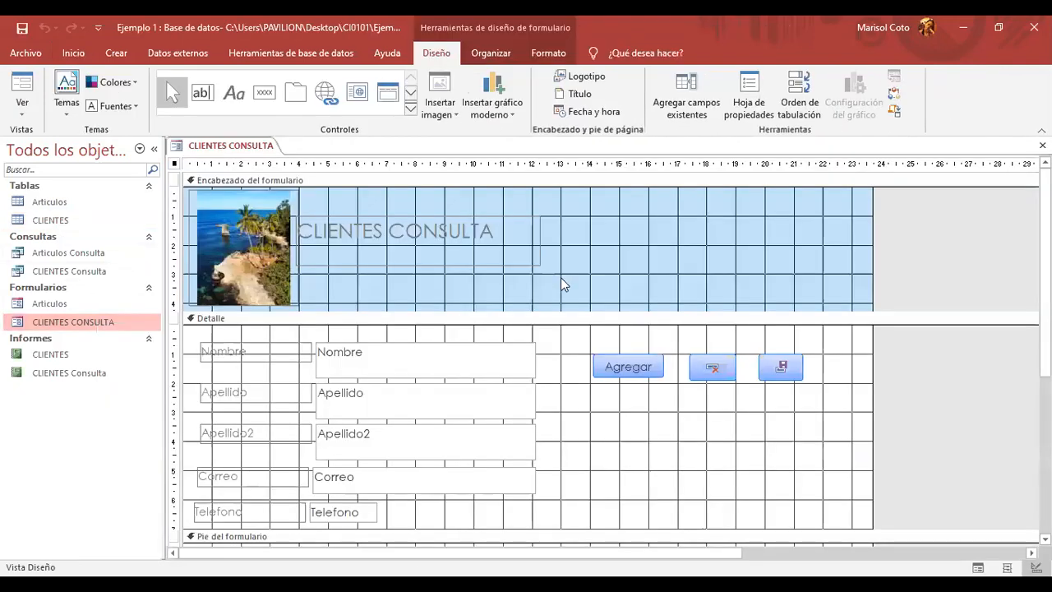
left_click(267, 95)
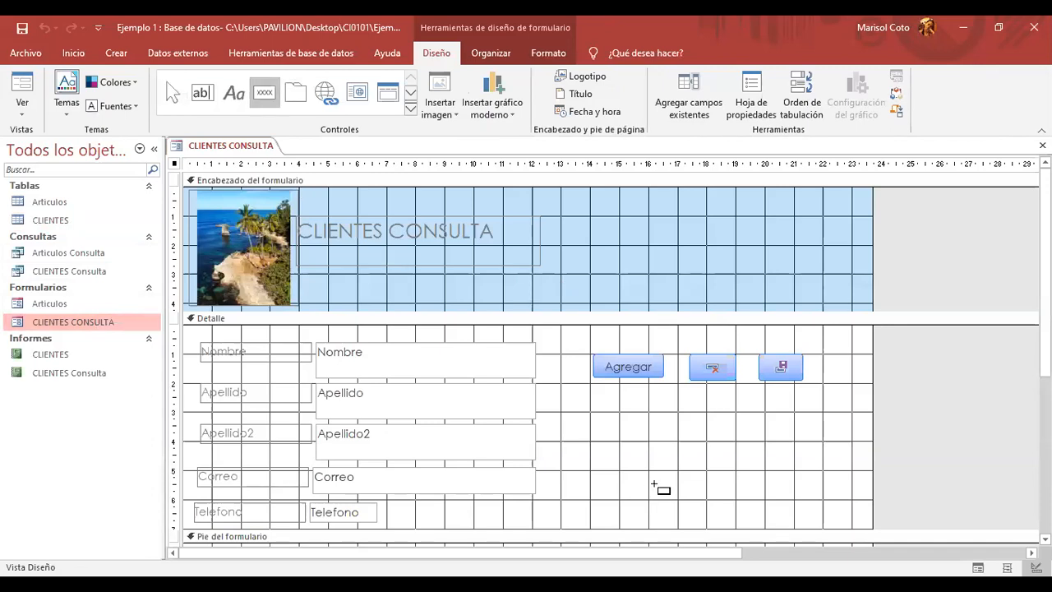
left_click_drag(593, 395, 663, 413)
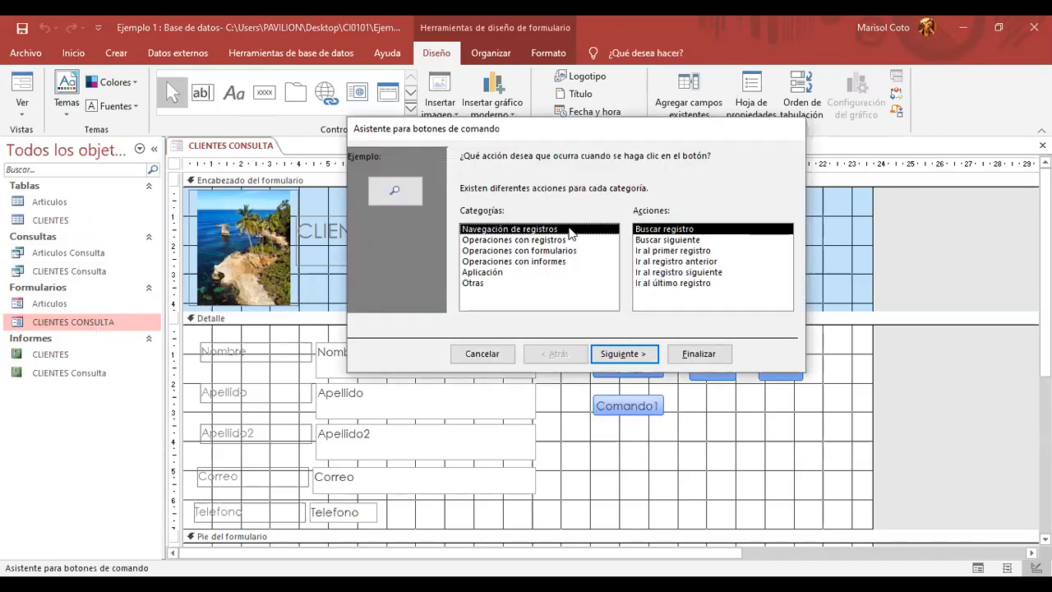
- Set the button's action to Navegación de registros > Buscar registro
left_click(575, 240)
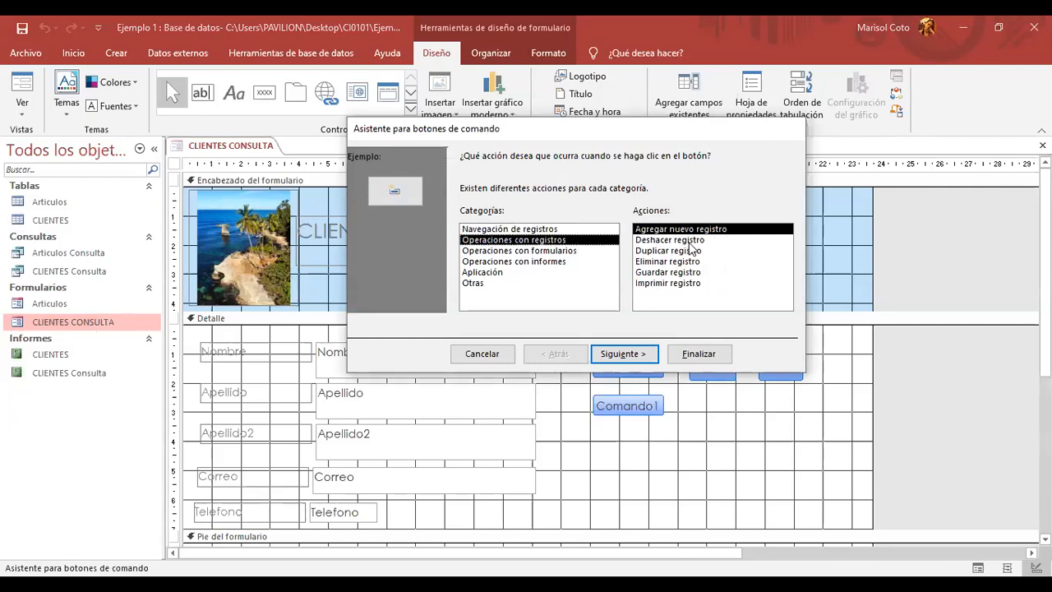
left_click(552, 231)
left_click(676, 240)
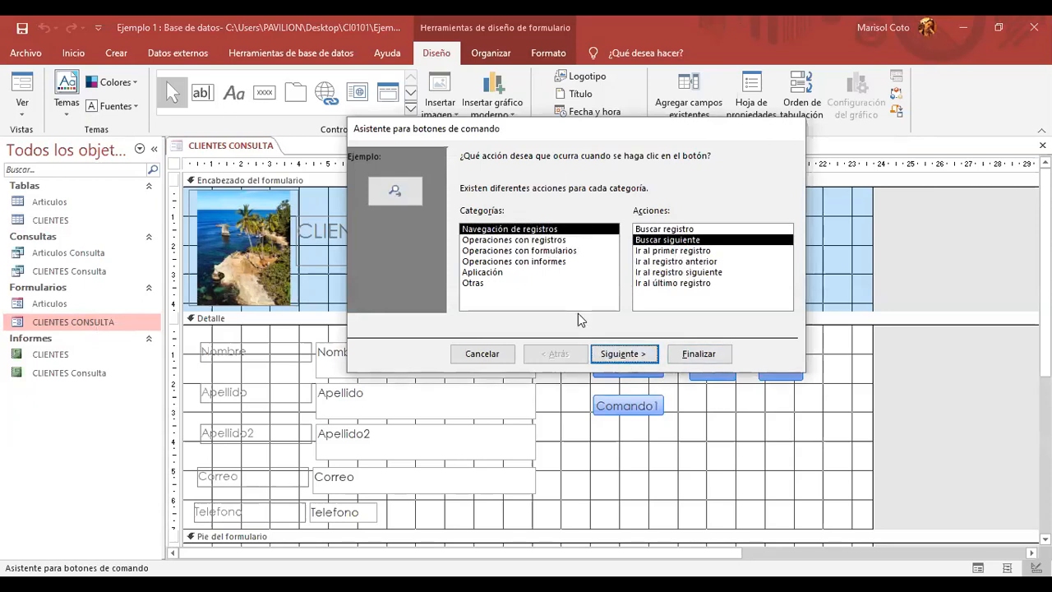
left_click(570, 252)
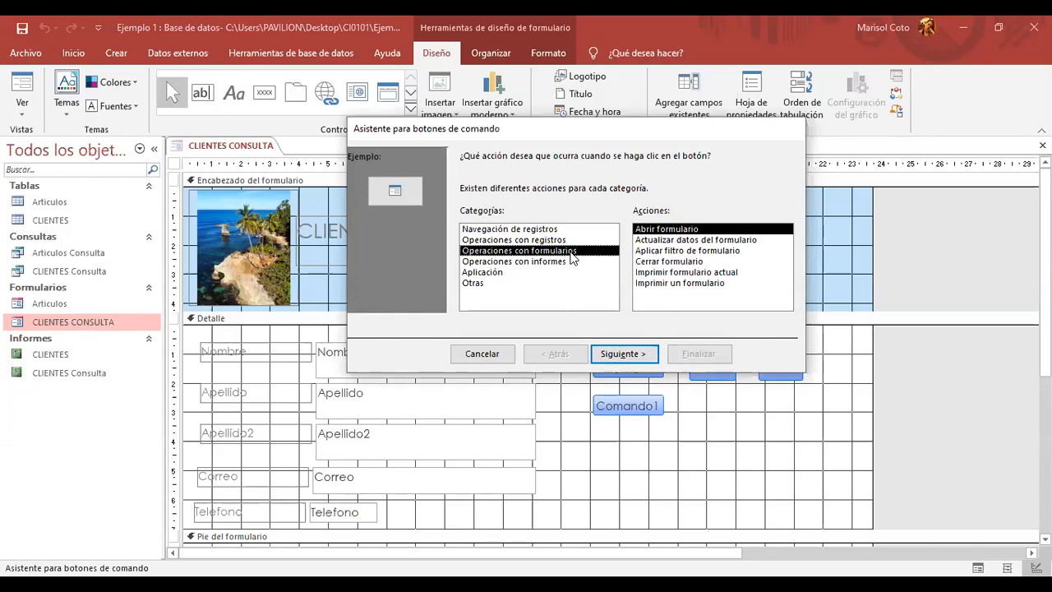
left_click(556, 263)
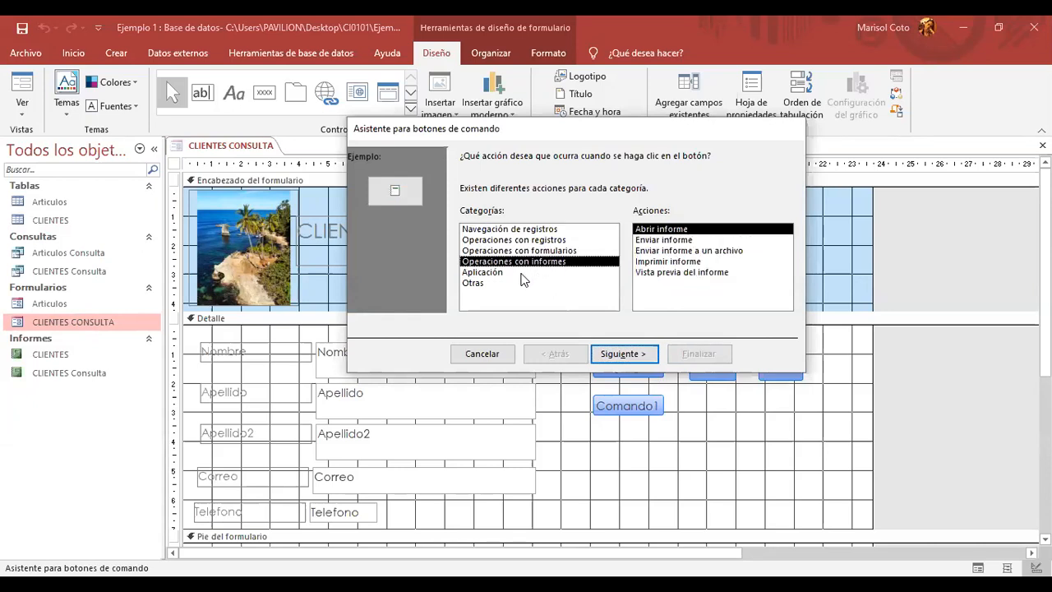
left_click(536, 229)
left_click(661, 240)
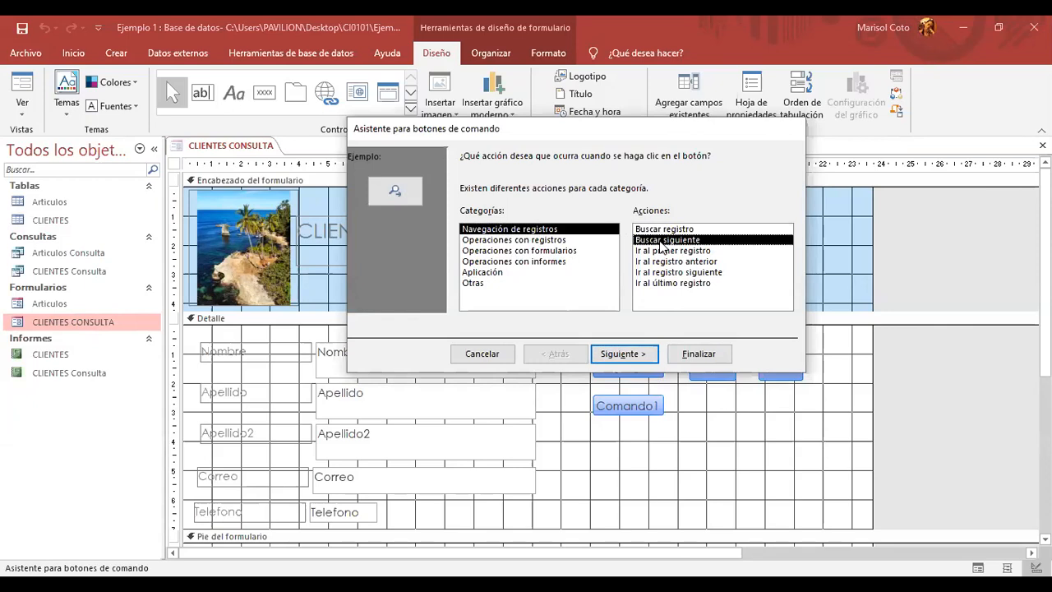
left_click(672, 231)
- Keep the magnifier picture, name the button Buscar, and finish the wizard
left_click(622, 354)
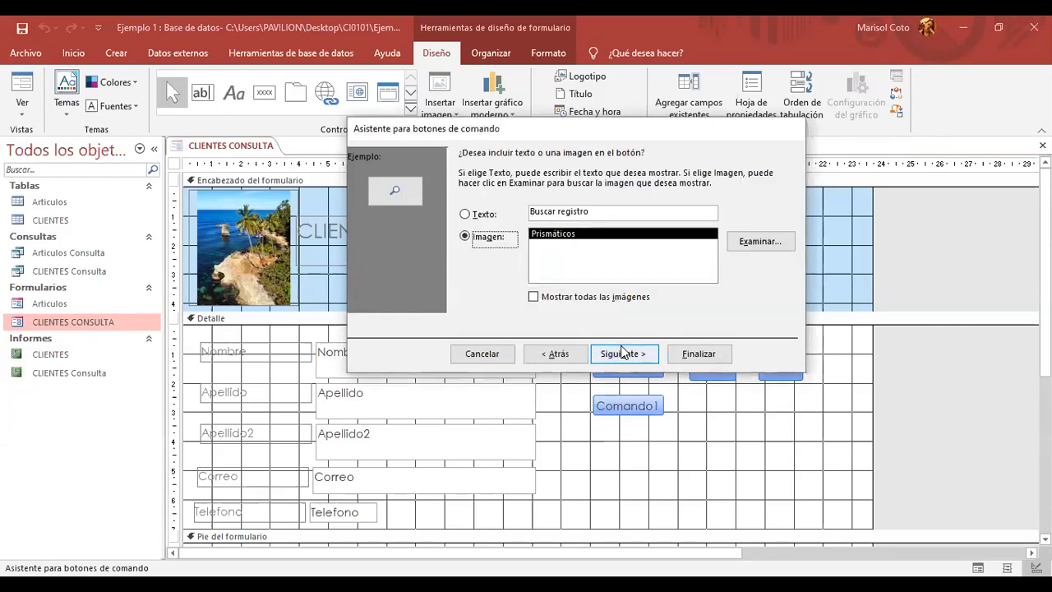
left_click(622, 352)
key("Caps_Lock")
type("BUS")
key("BackSpace")
key("BackSpace")
key("Caps_Lock")
type("uscar")
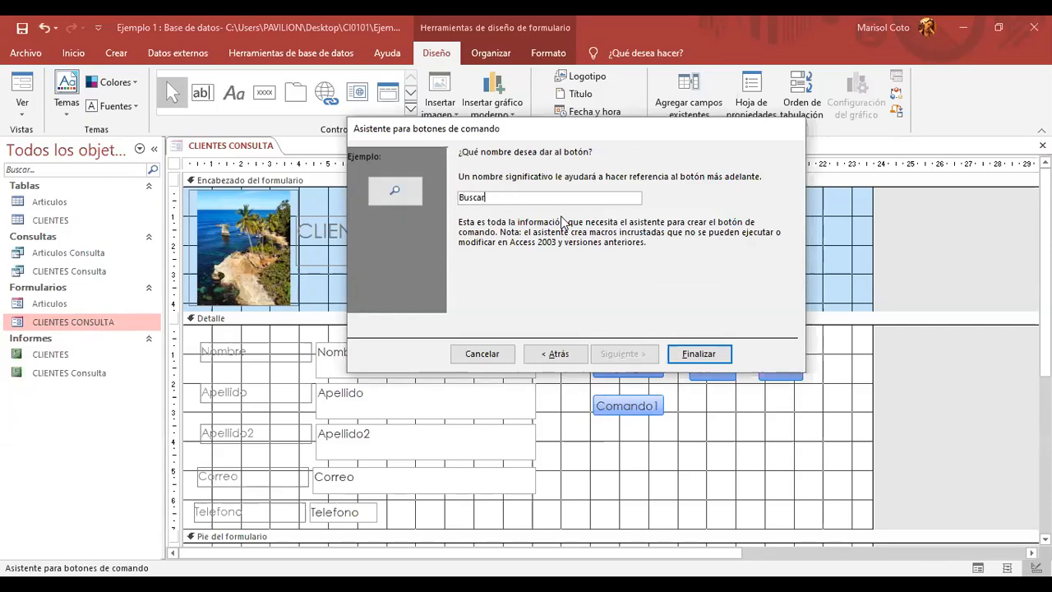
left_click(682, 353)
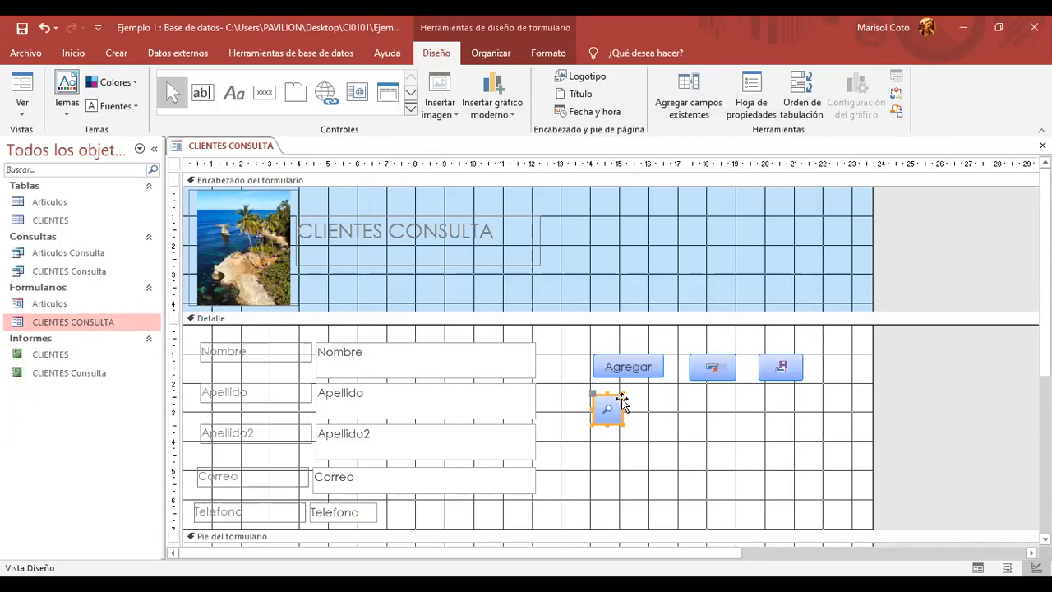
- Place the Buscar button beside Guardar and switch CLIENTES CONSULTA to Form View
left_click_drag(612, 403, 841, 358)
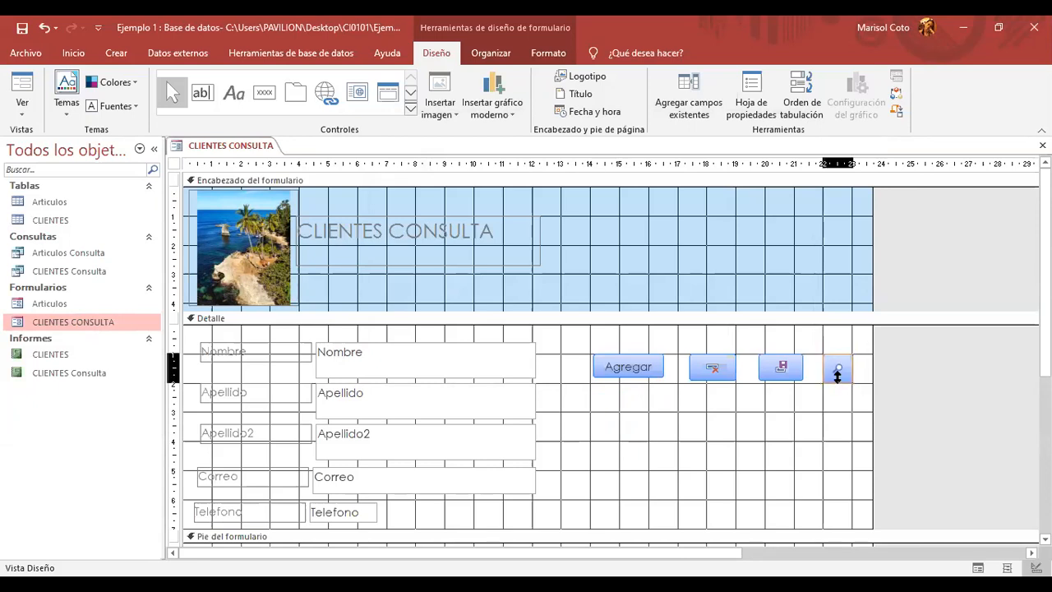
left_click(834, 388)
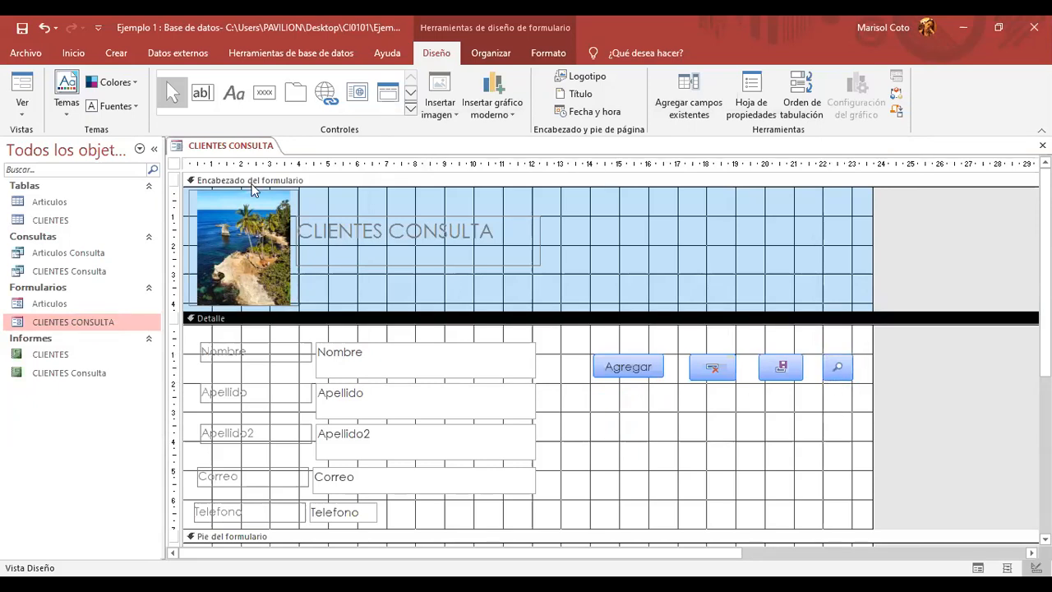
right_click(245, 147)
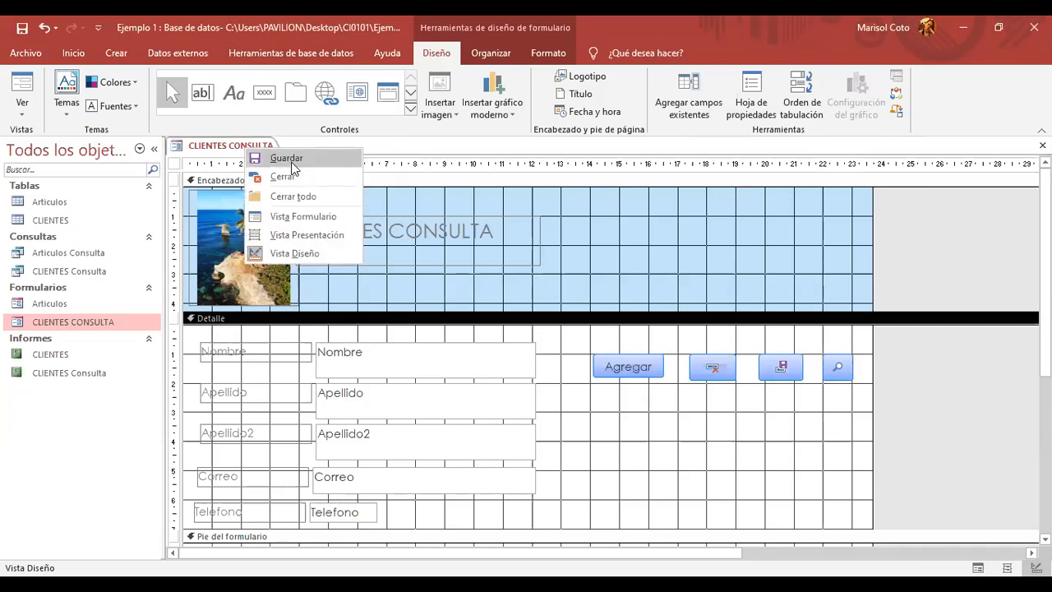
left_click(298, 217)
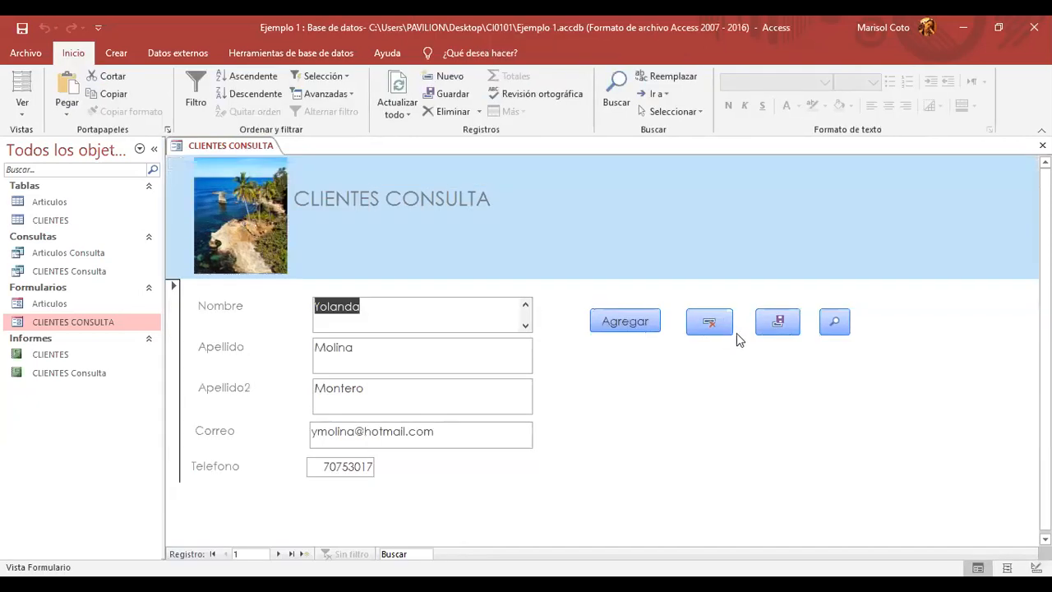
- Start a blank record, find the client by first name with Buscar, then request its deletion
left_click(599, 329)
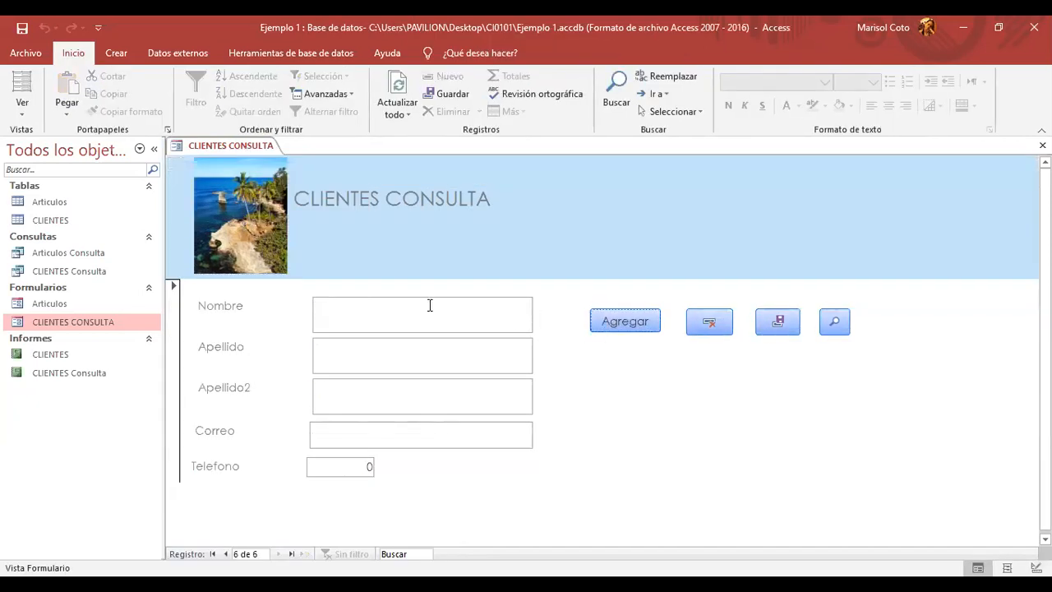
left_click(833, 320)
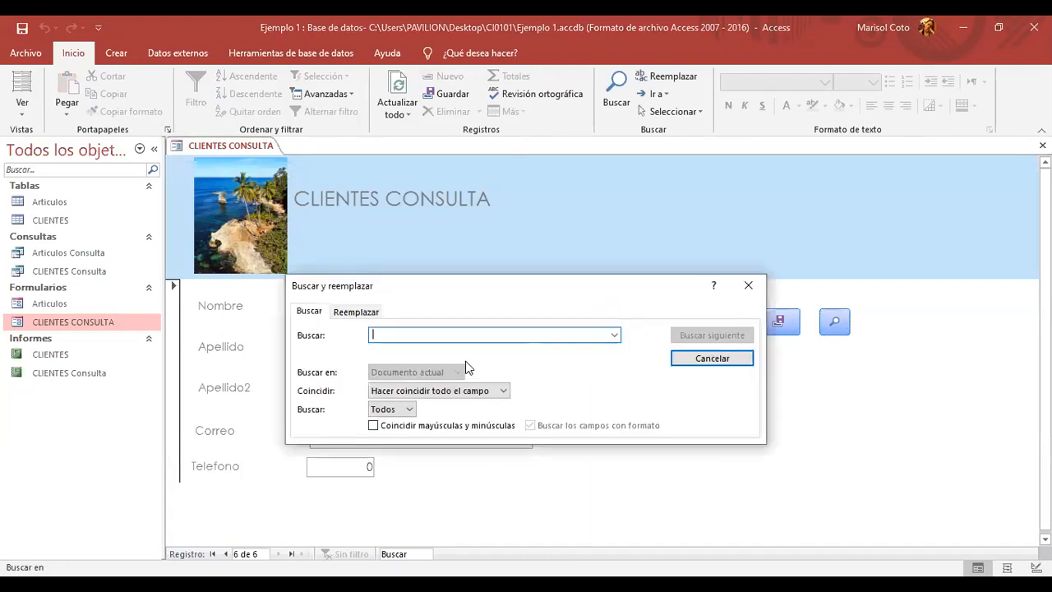
type("reina")
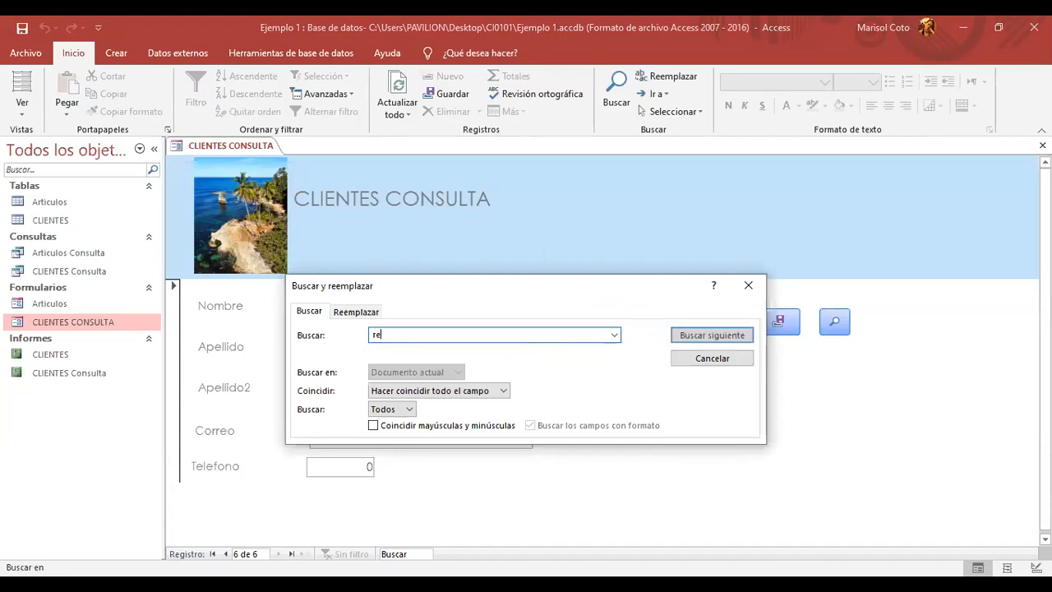
left_click(712, 334)
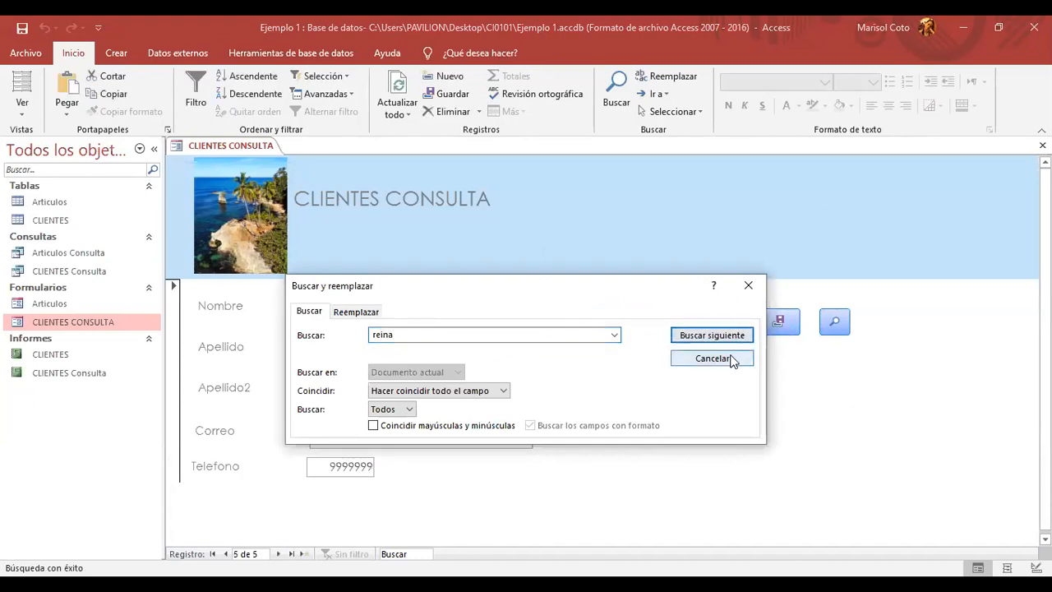
left_click(748, 285)
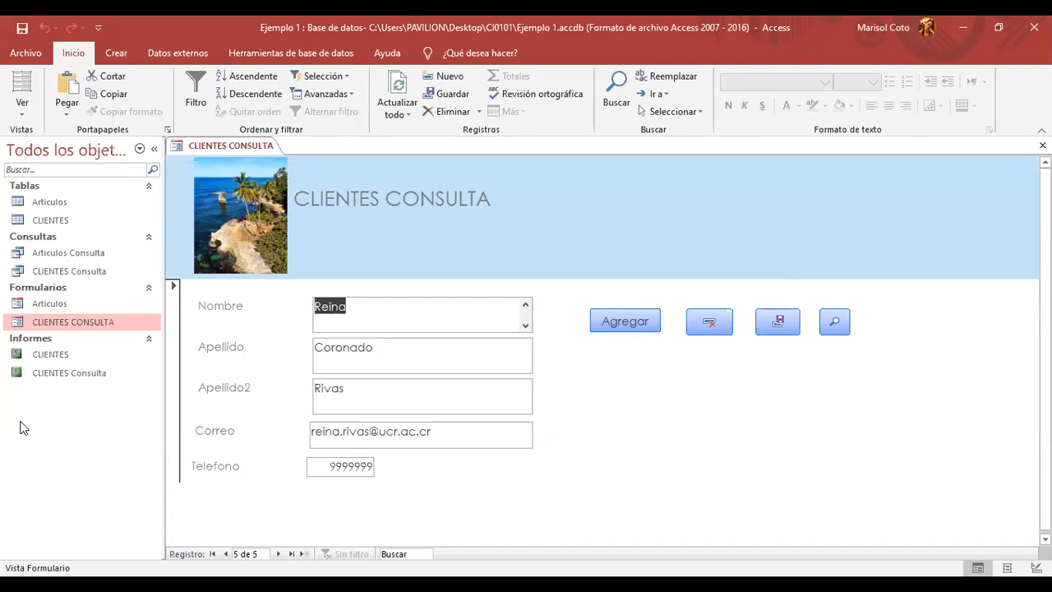
left_click(711, 324)
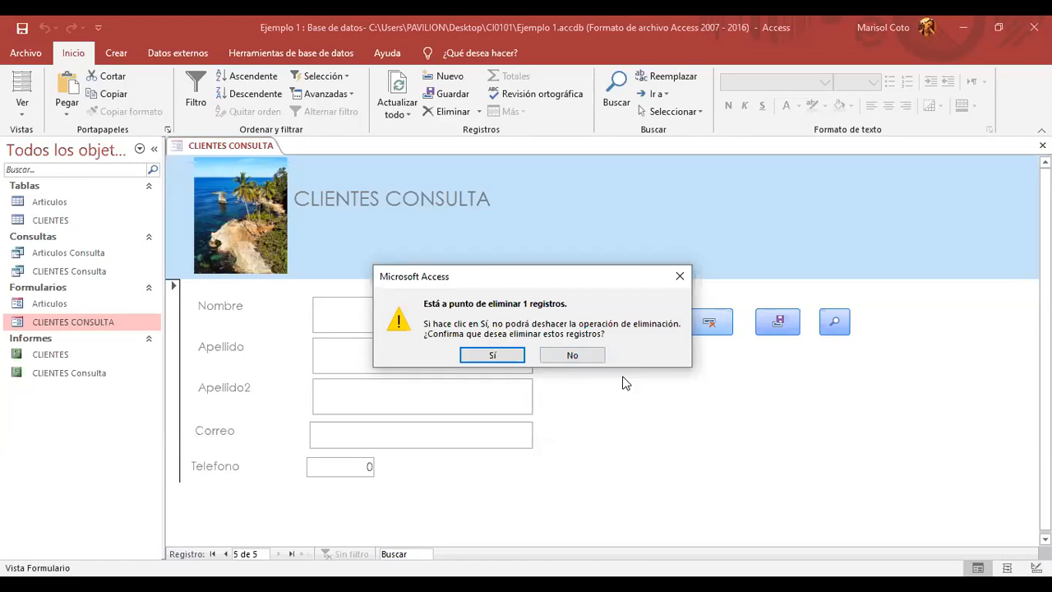
- Confirm the record deletion, then search the records for 'reina', which finds no match
left_click(493, 357)
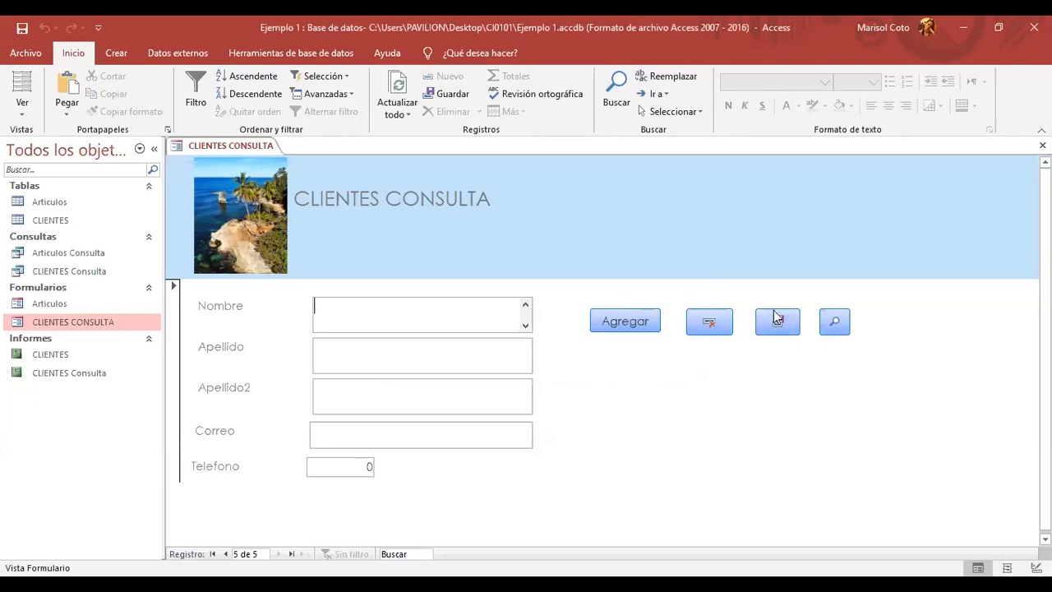
left_click(839, 319)
type("reina")
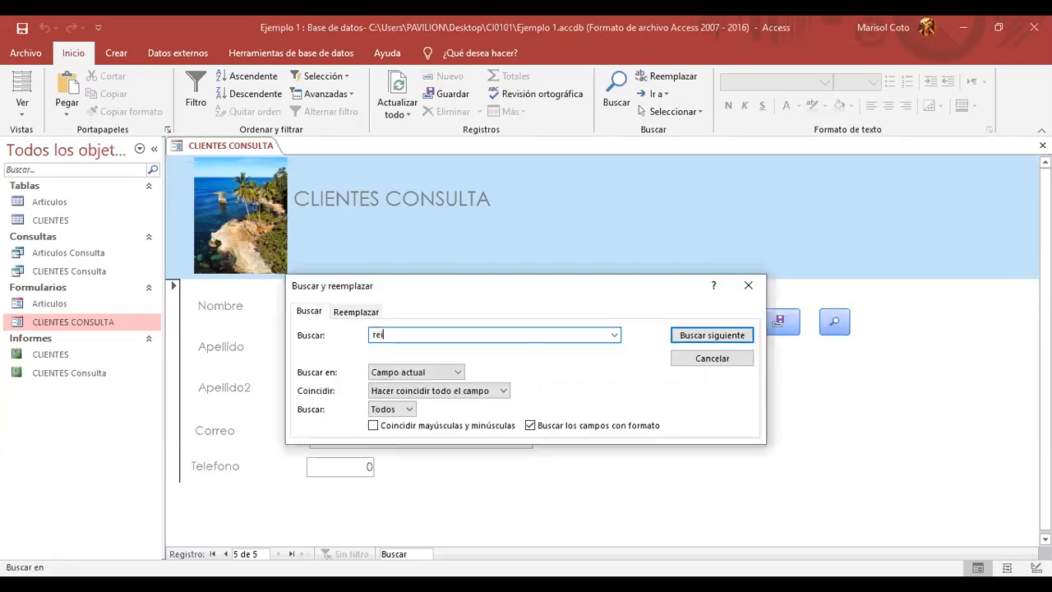
left_click(742, 337)
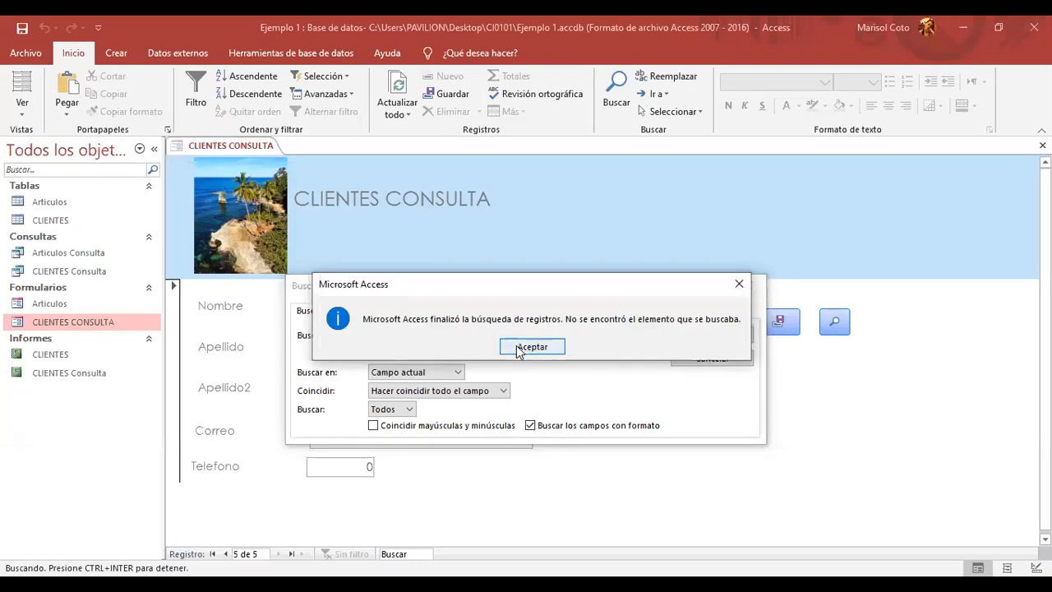
left_click(526, 346)
left_click(748, 286)
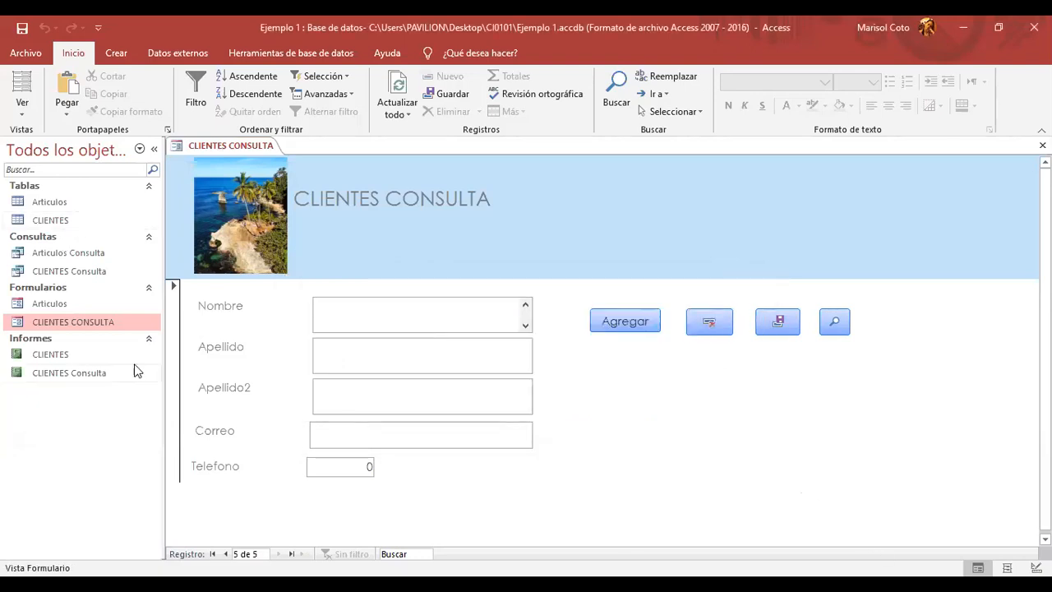
double_click(87, 221)
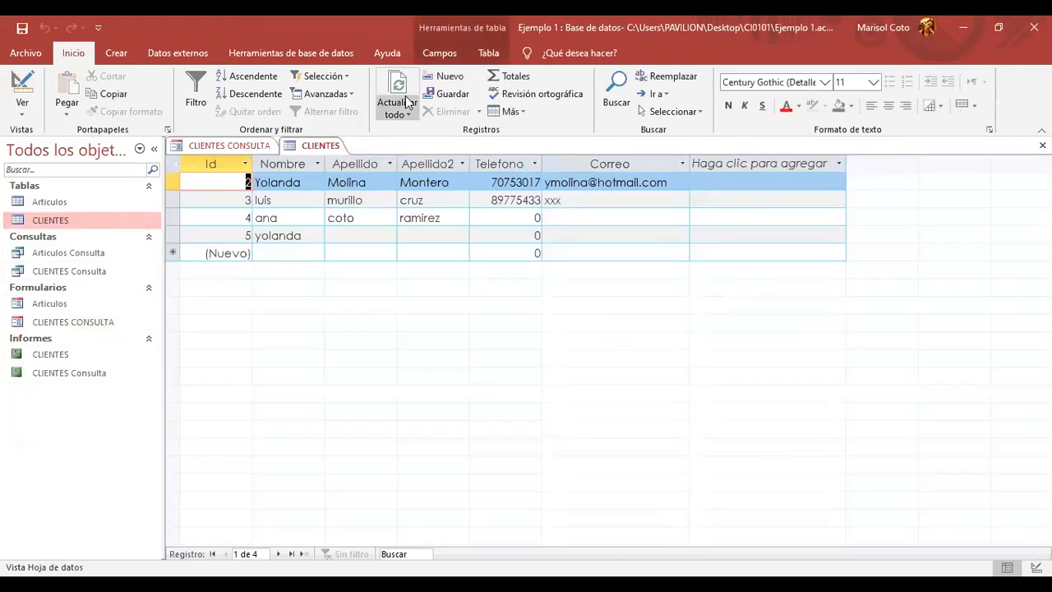
right_click(327, 146)
left_click(359, 174)
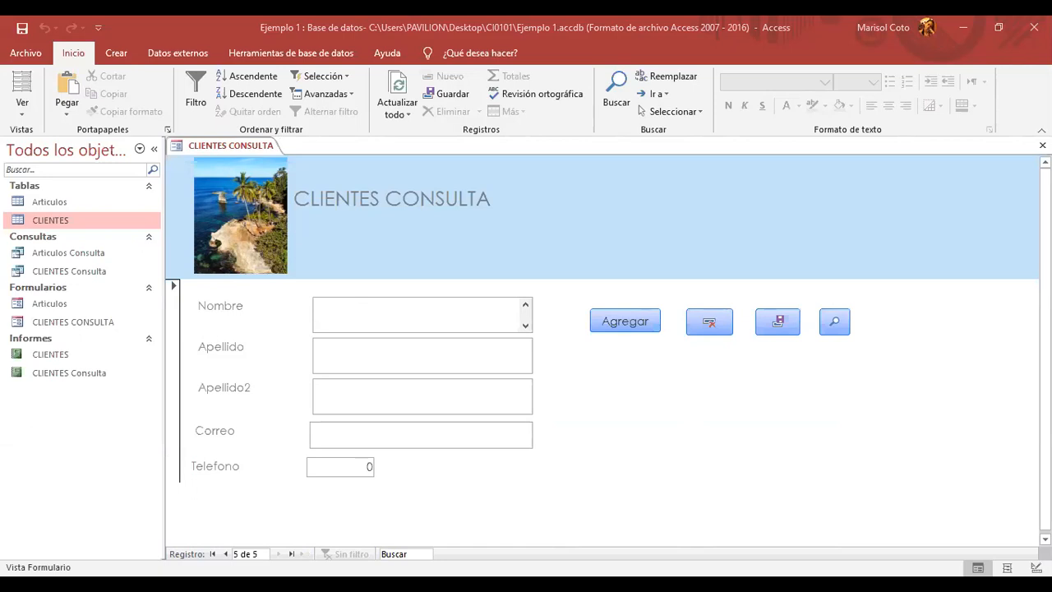
- Enter the new client's first name, surname and second surname
left_click(394, 301)
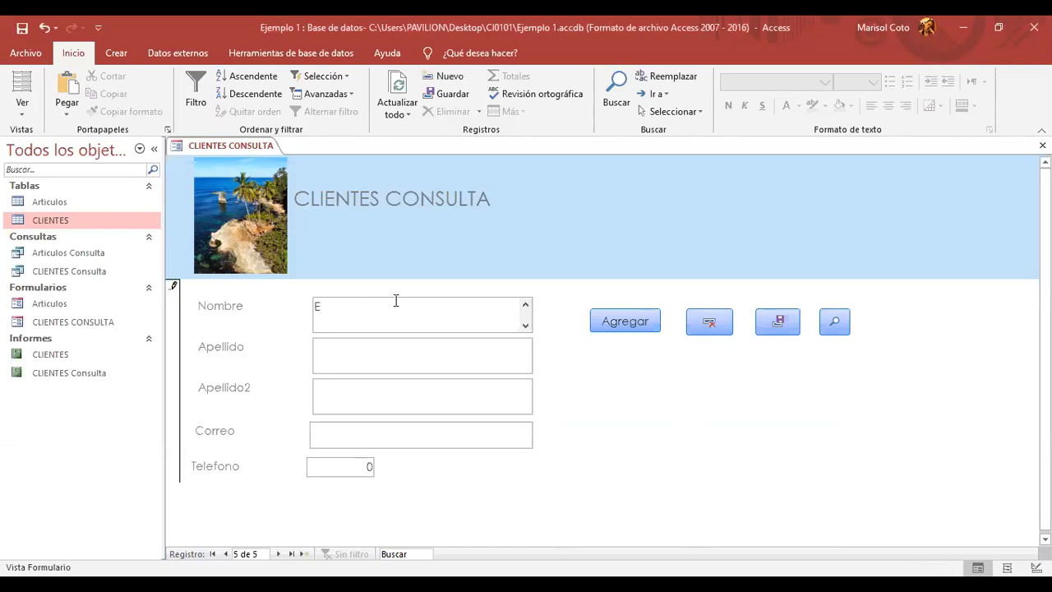
left_click(392, 358)
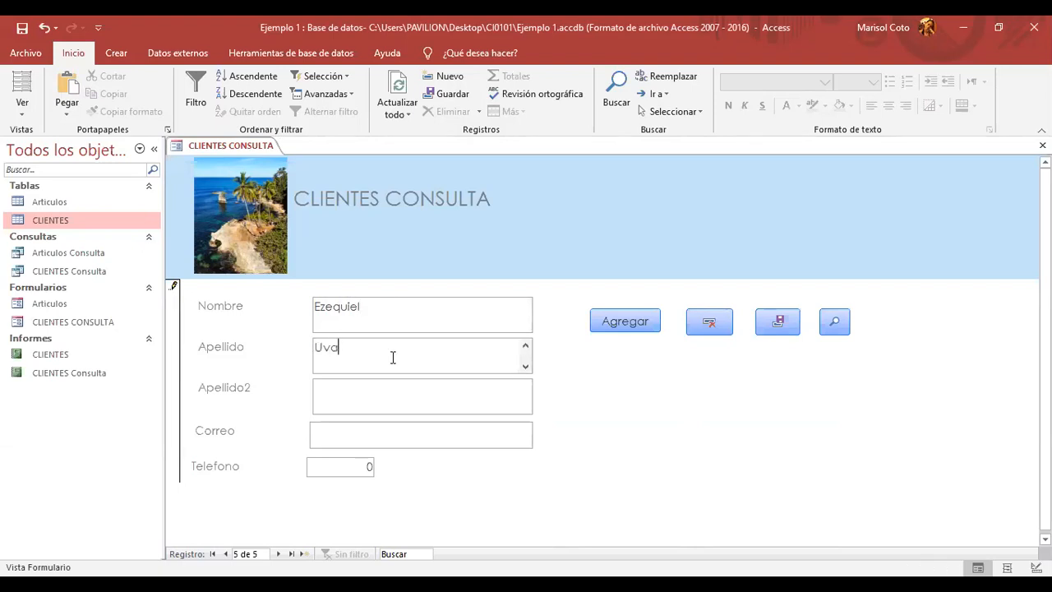
key("Tab")
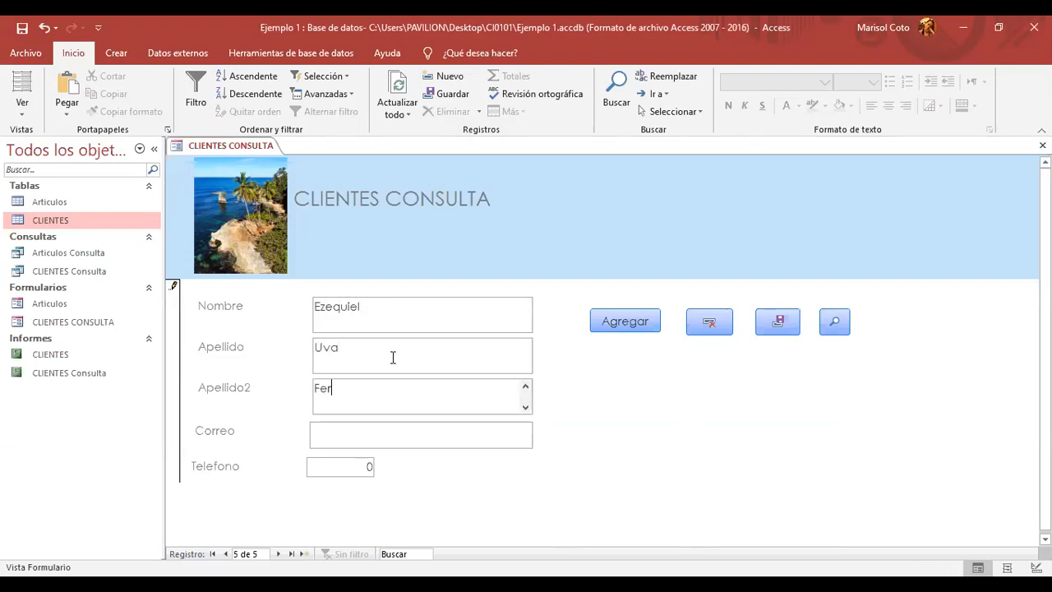
- Fill in the client's e-mail and phone number, then save the record
left_click(395, 447)
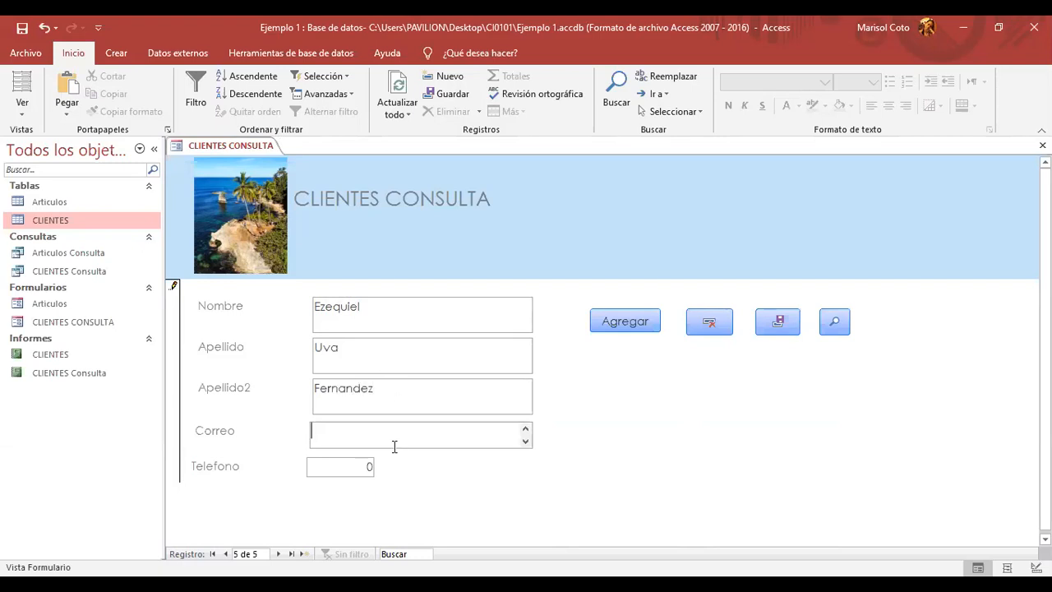
key("Caps_Lock")
key("Caps_Lock")
left_click(357, 475)
key("BackSpace")
type("77777777")
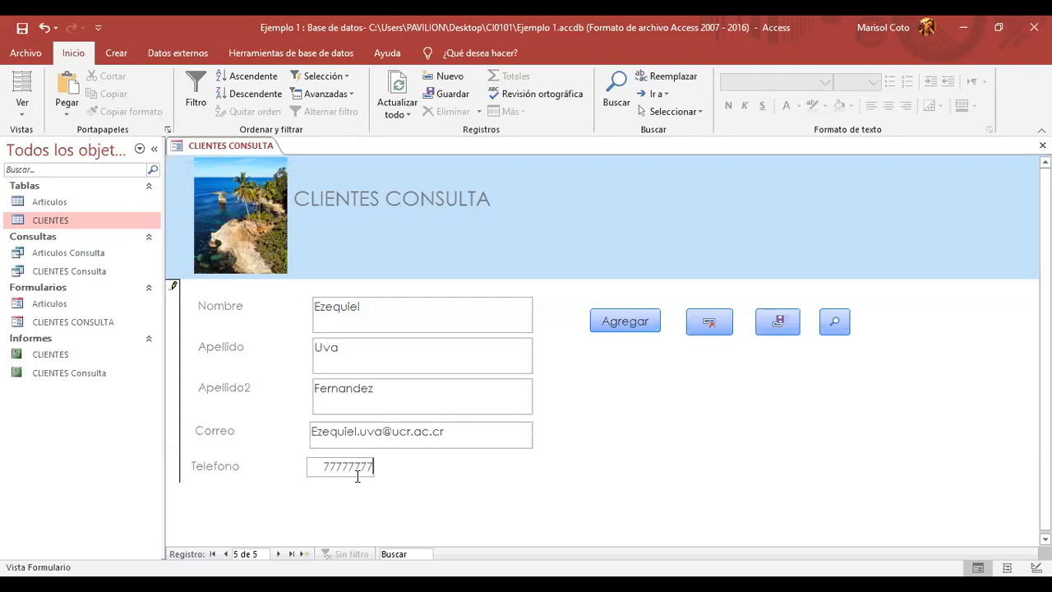
left_click(778, 325)
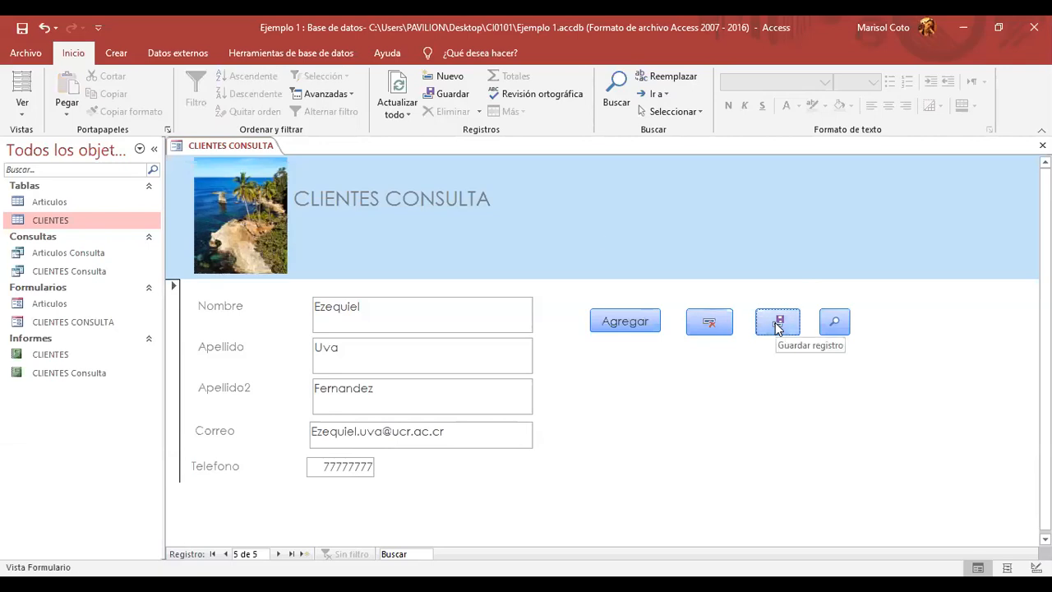
left_click(54, 220)
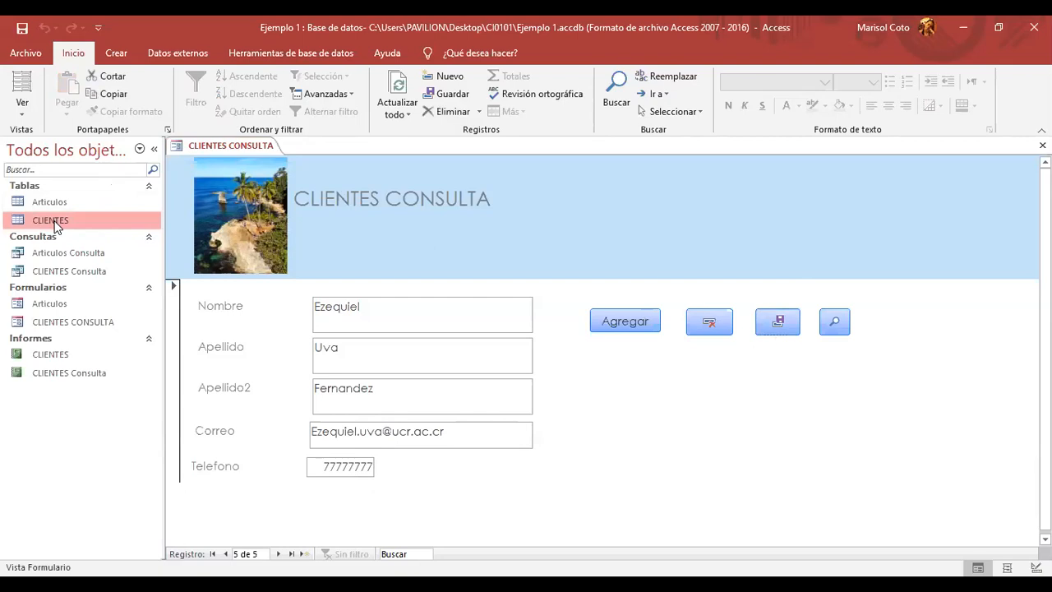
double_click(55, 220)
left_click(259, 253)
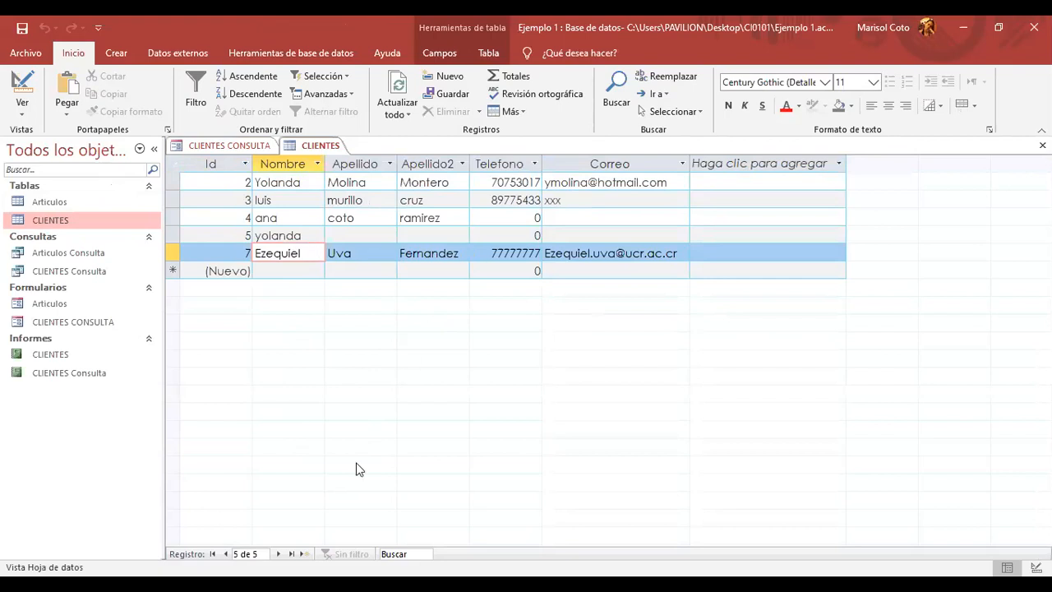
right_click(314, 146)
left_click(344, 174)
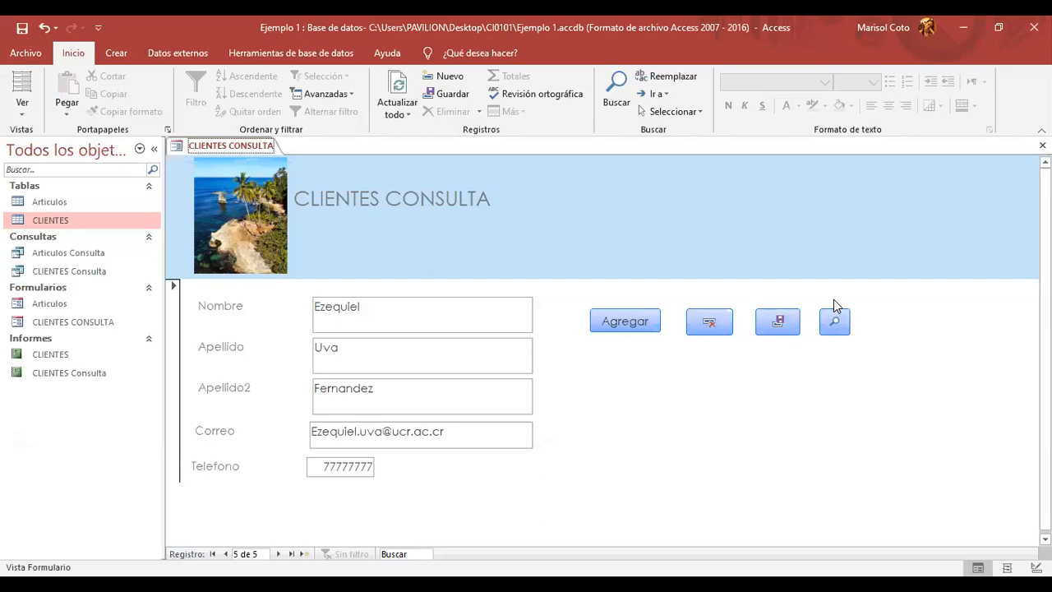
- Switch the CLIENTES CONSULTA form to Design View
left_click(387, 258)
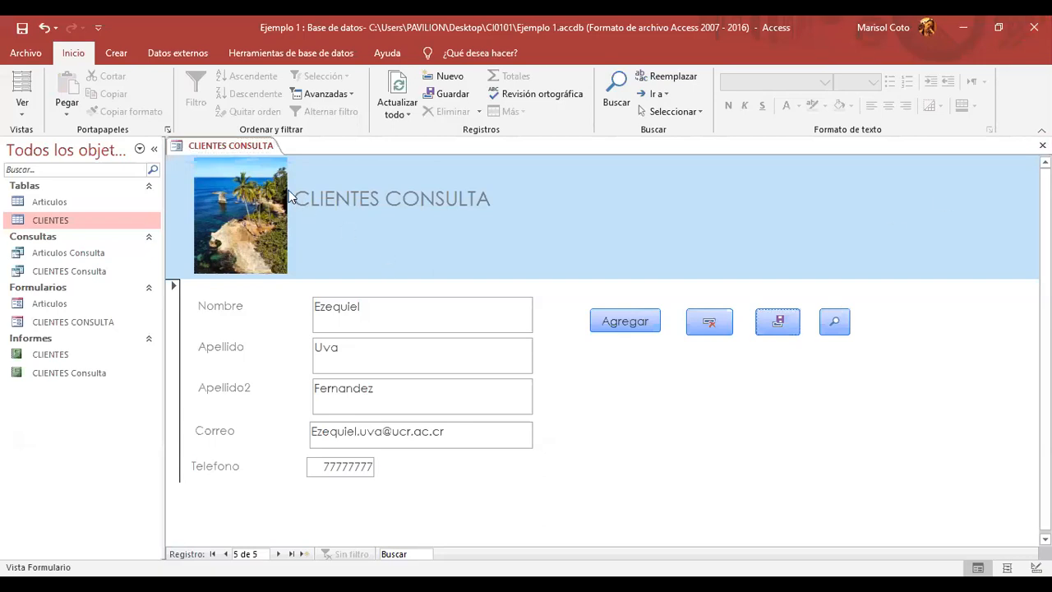
right_click(234, 148)
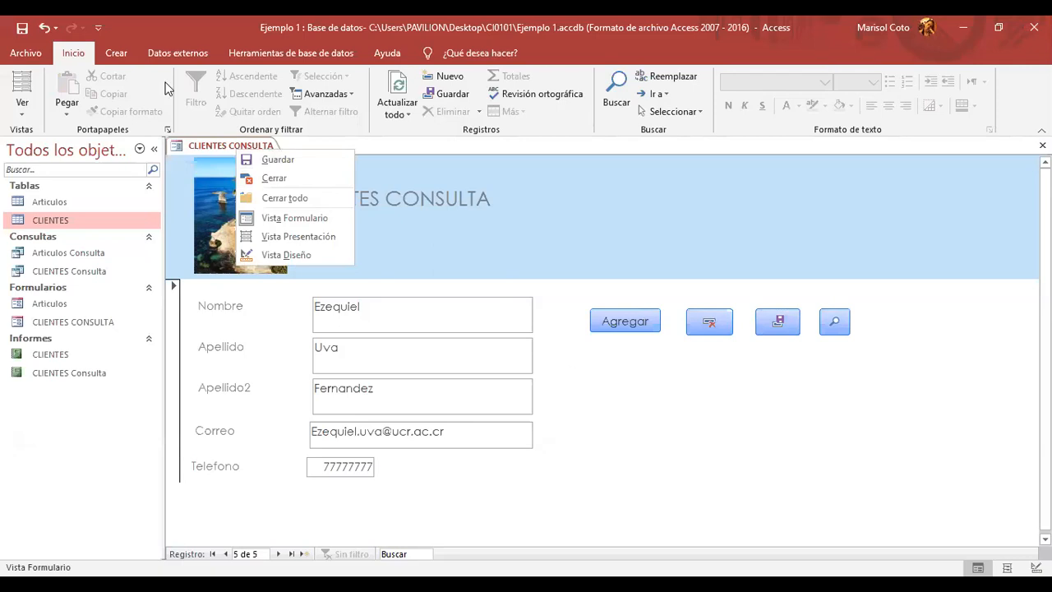
left_click(178, 53)
left_click(116, 52)
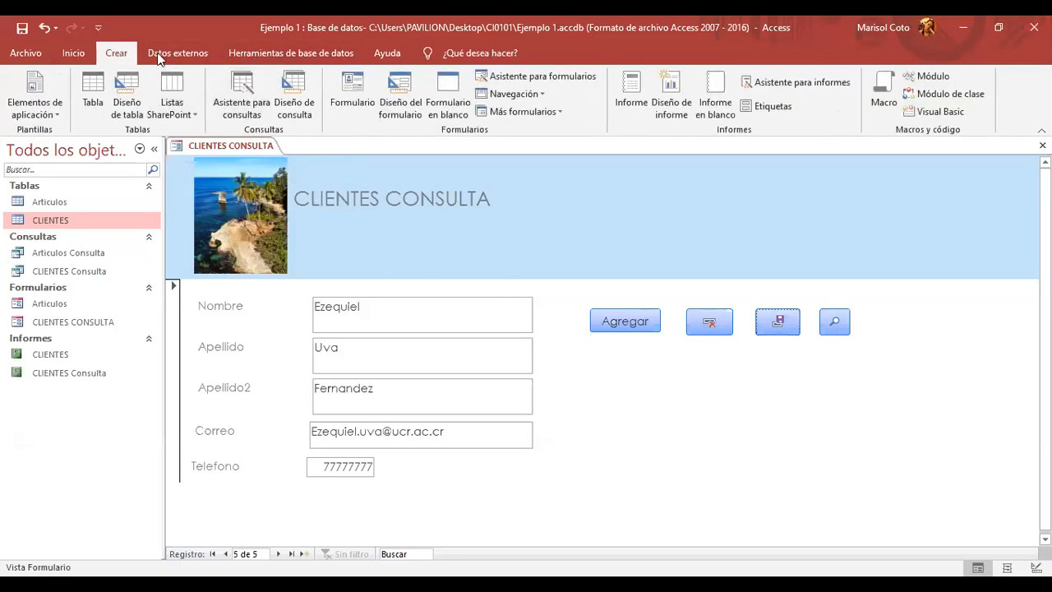
right_click(205, 153)
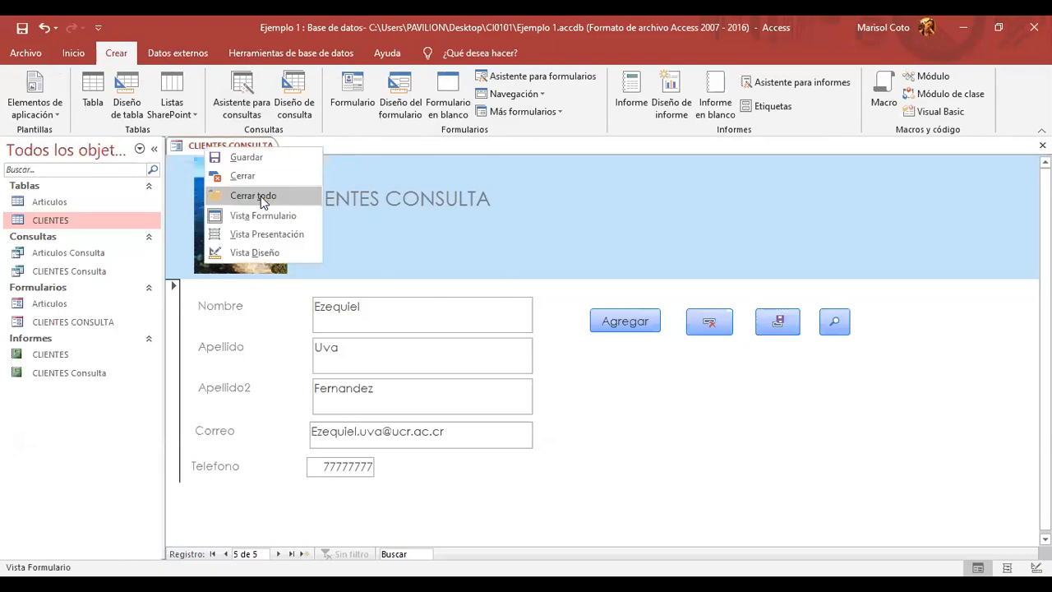
left_click(285, 247)
- Add a command button named Salir that closes the form
left_click(263, 92)
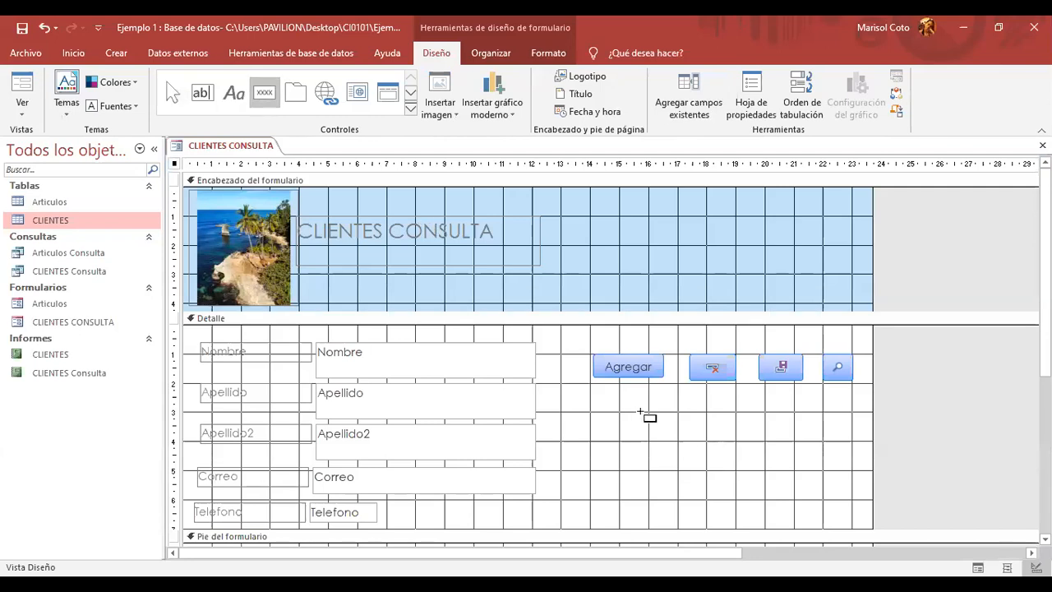
left_click_drag(598, 417, 658, 435)
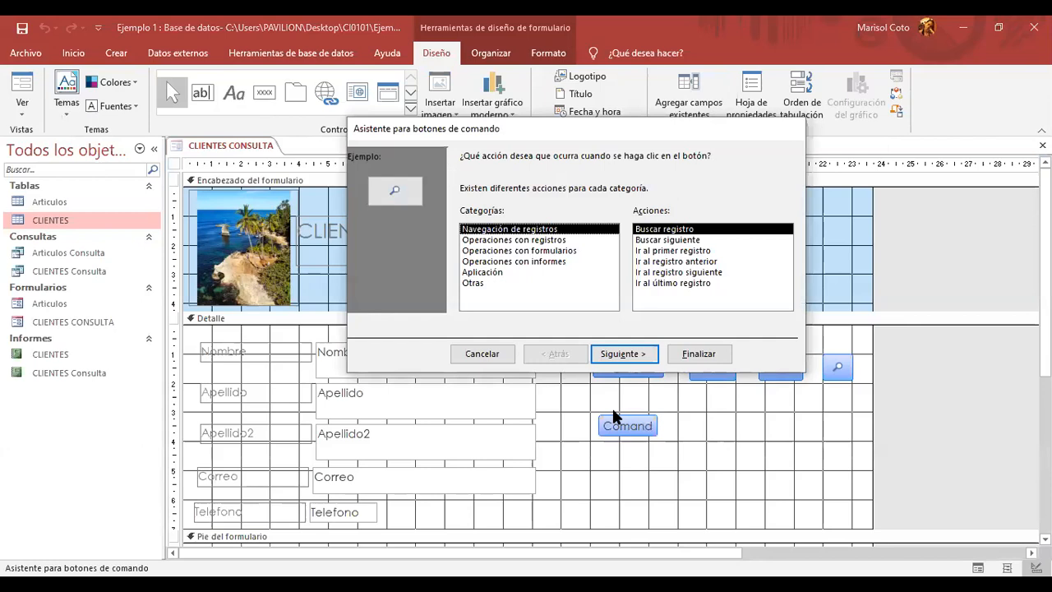
left_click(534, 243)
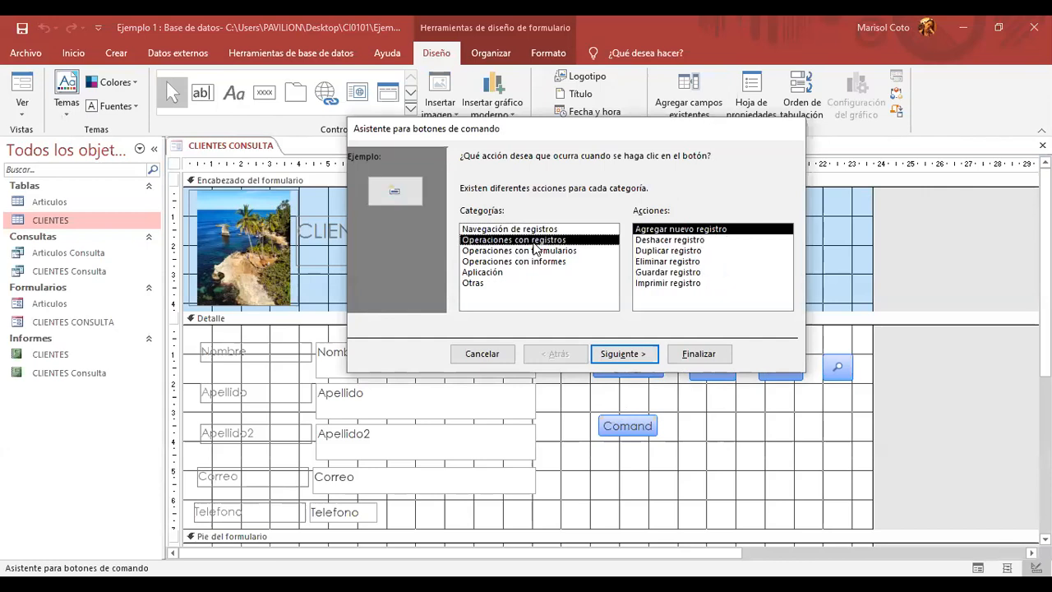
left_click(538, 252)
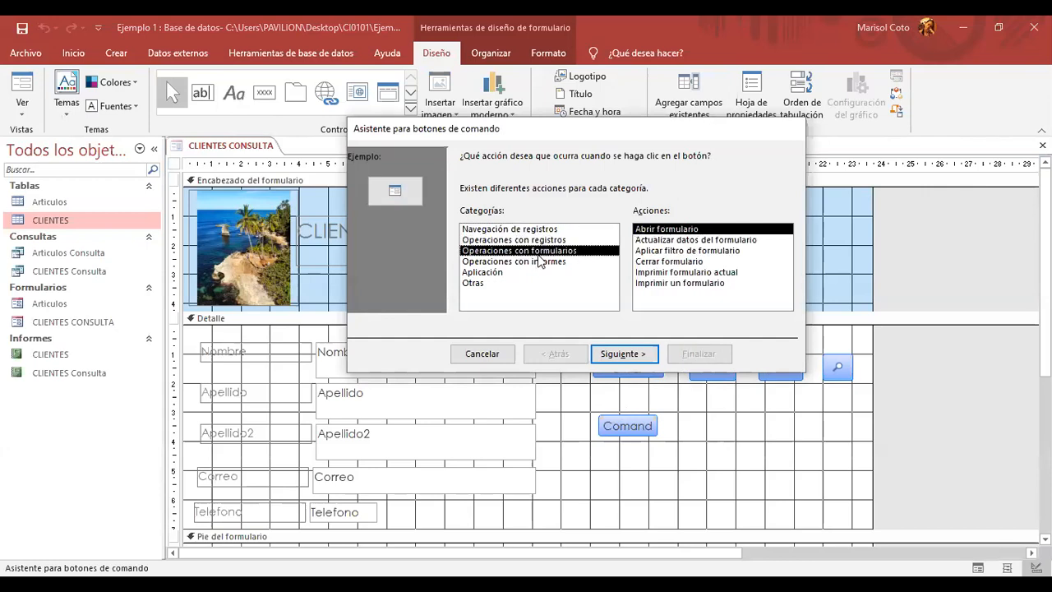
left_click(658, 261)
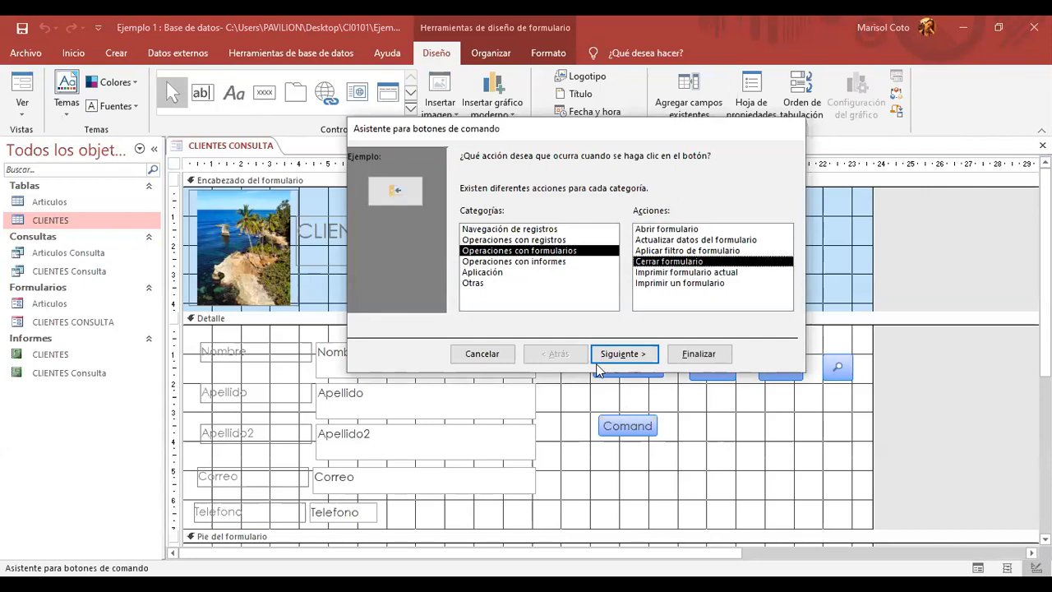
left_click(627, 360)
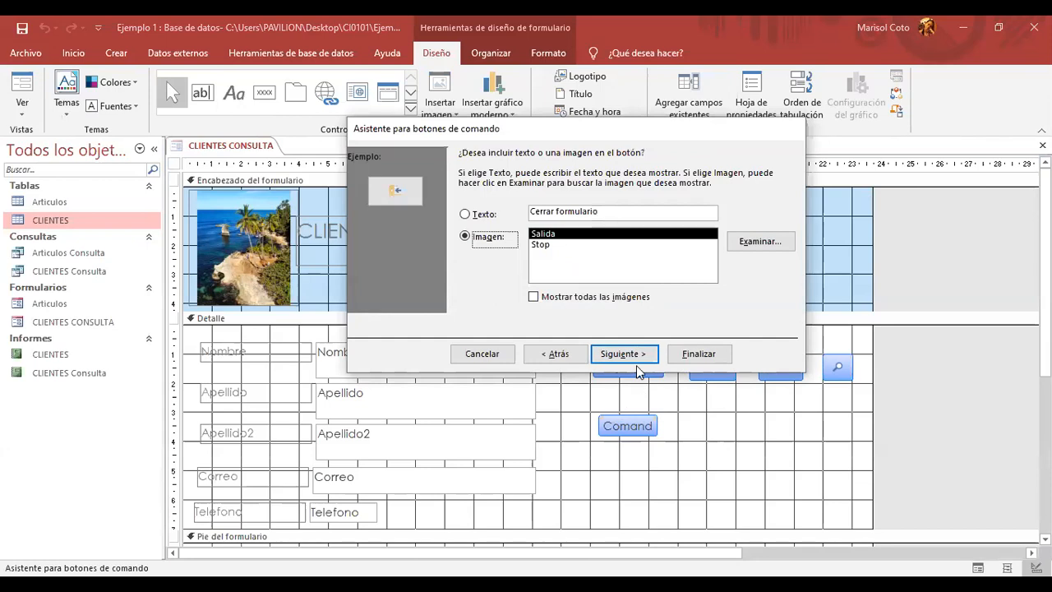
left_click(625, 353)
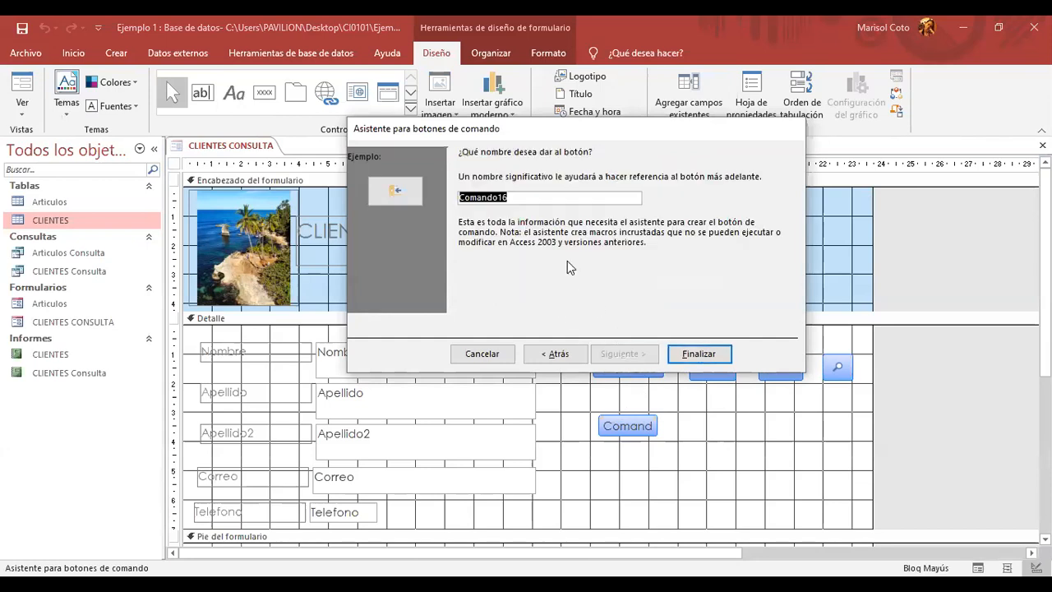
type("Salir")
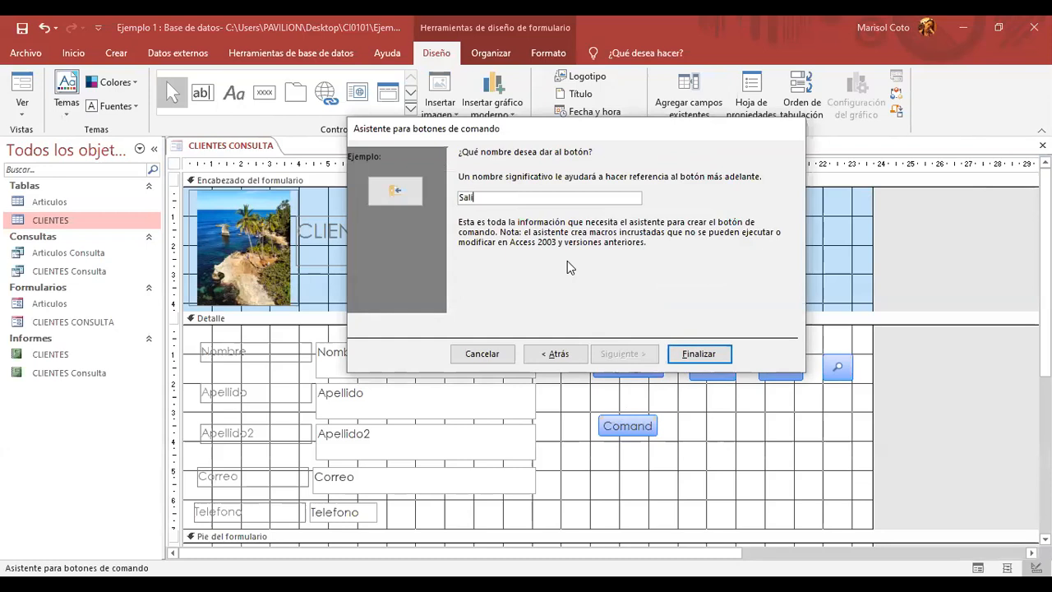
left_click(693, 356)
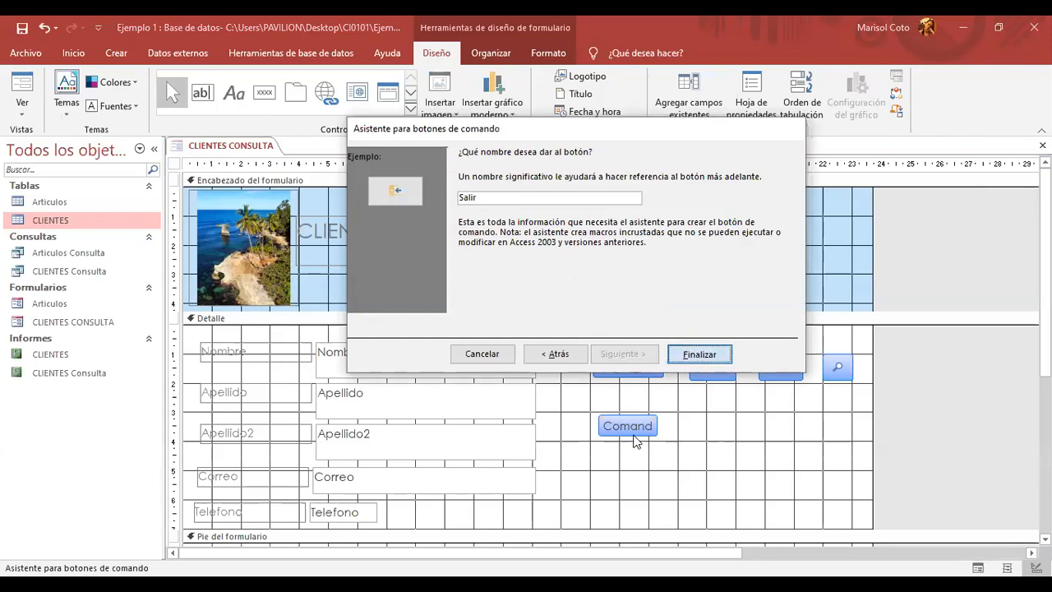
- Move the Salir button below the save button and shift Agregar left
left_click_drag(616, 428, 795, 400)
left_click_drag(727, 361, 684, 358)
left_click(655, 361)
left_click(658, 354)
left_click(772, 359)
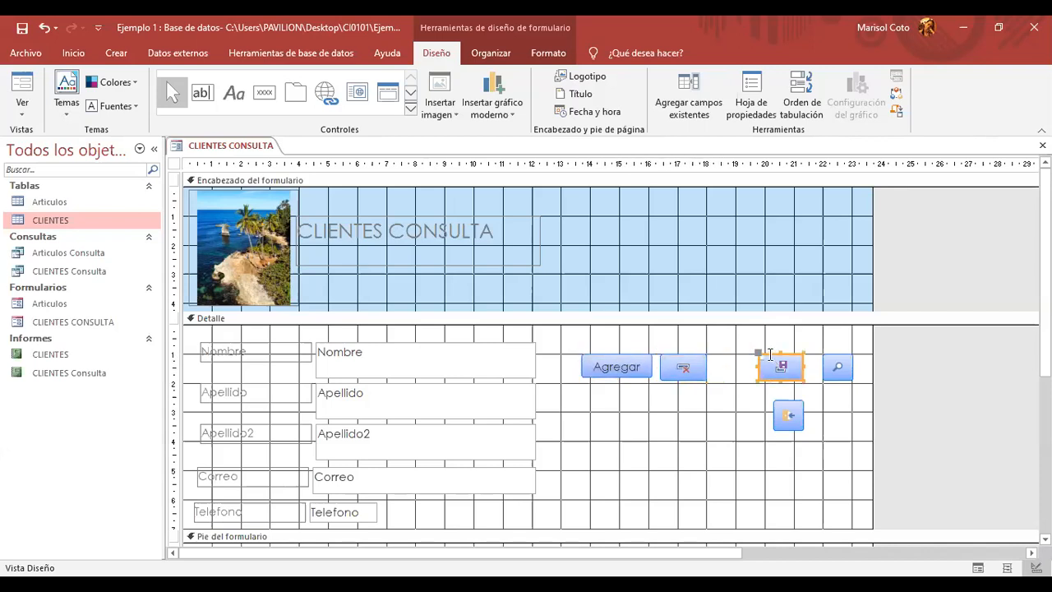
- Align the save, search and exit buttons into a single row
left_click(771, 357)
left_click(728, 405)
left_click(773, 365)
left_click_drag(773, 356, 732, 352)
left_click(828, 356)
left_click_drag(828, 356, 790, 356)
left_click(742, 353)
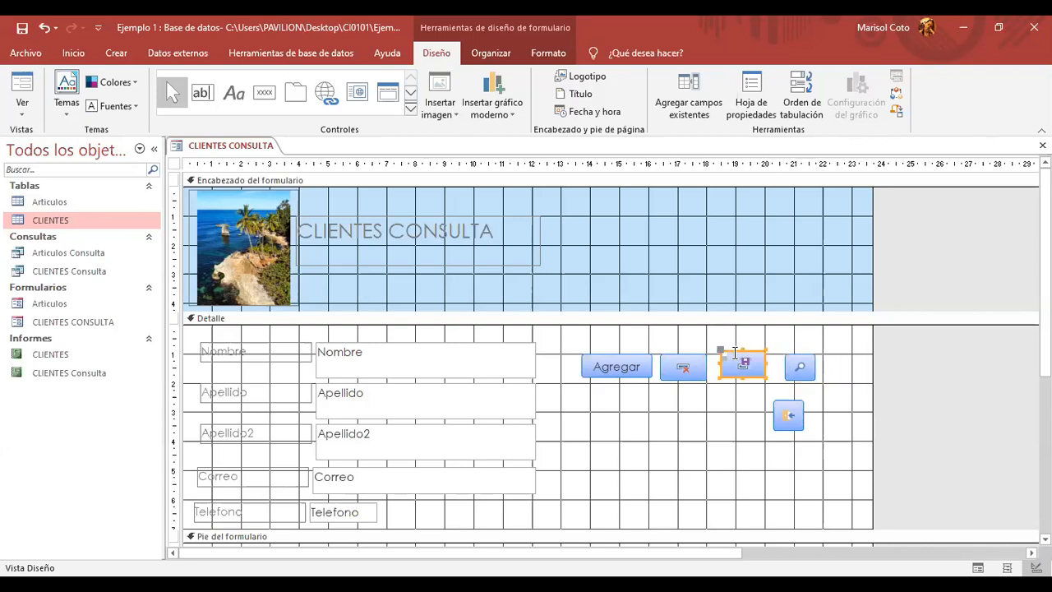
left_click_drag(735, 353, 735, 357)
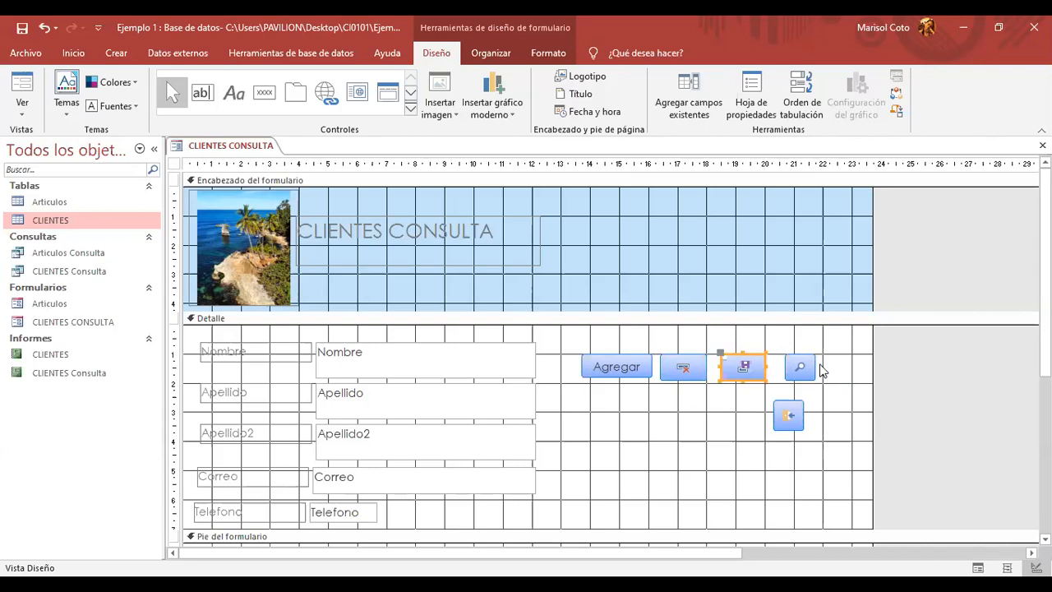
left_click(796, 361)
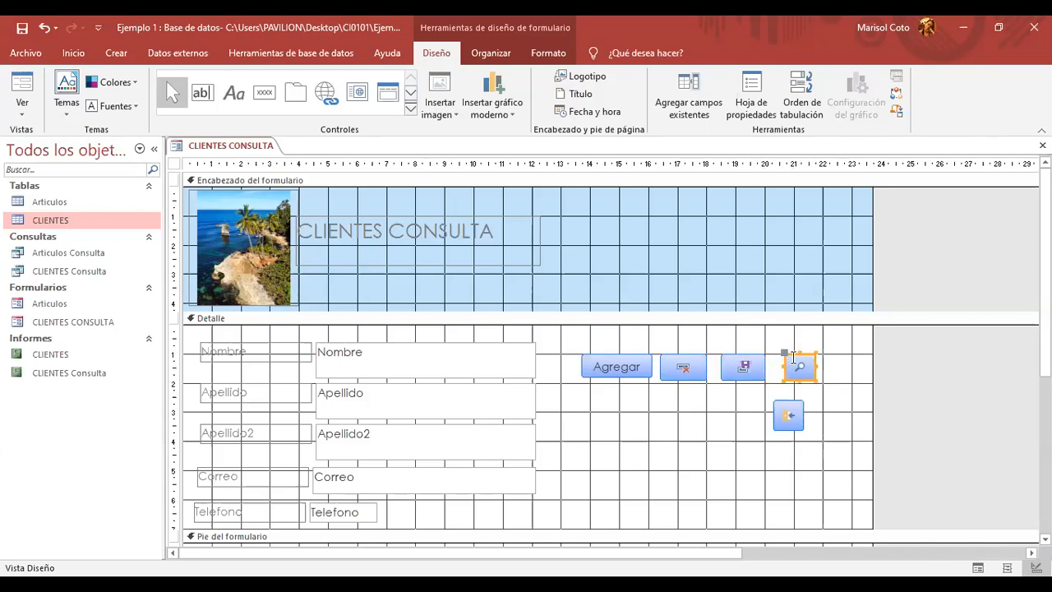
left_click_drag(798, 402, 799, 357)
left_click(805, 361)
left_click(807, 438)
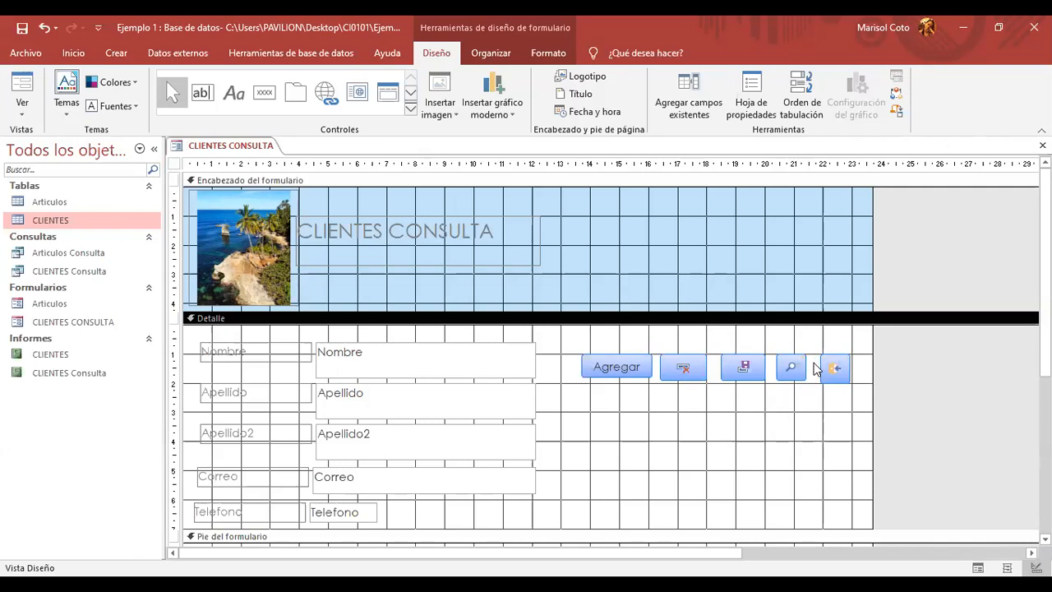
- Switch the CLIENTES CONSULTA form to Vista Formulario
right_click(254, 145)
left_click(257, 146)
right_click(252, 144)
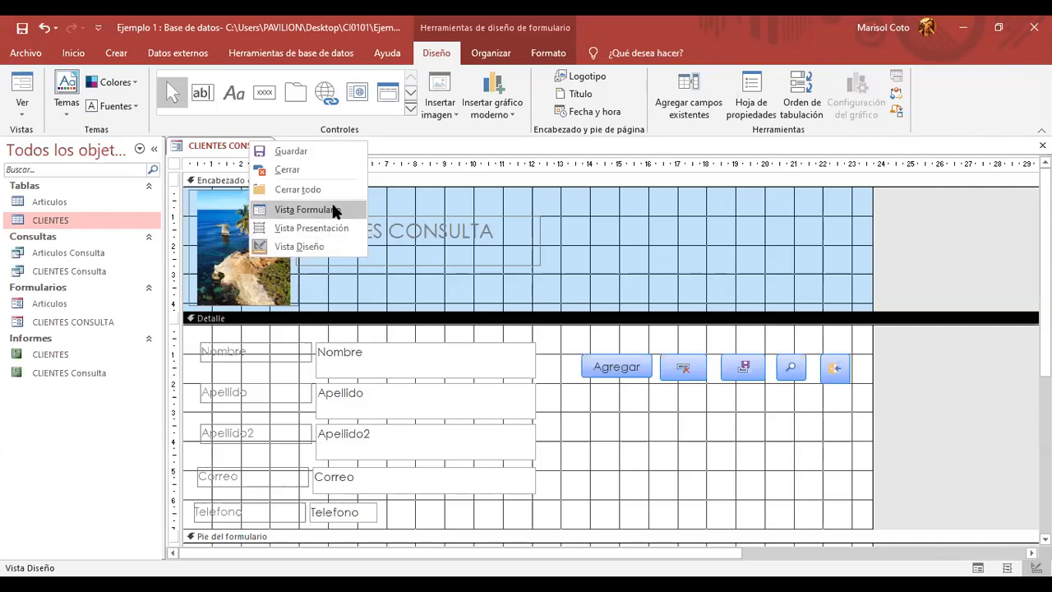
left_click(335, 211)
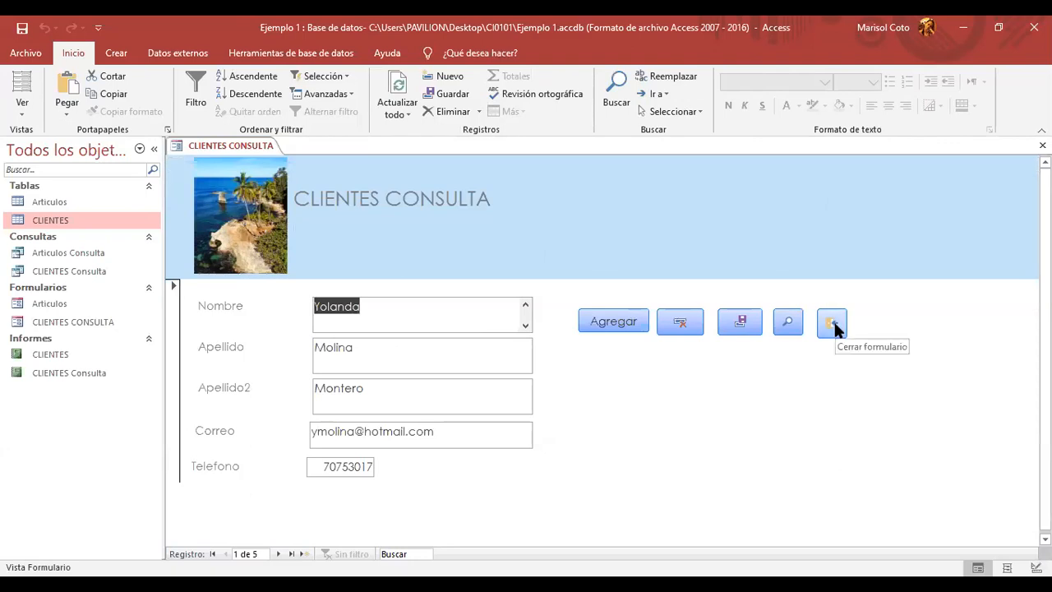
- Close the CLIENTES CONSULTA form using its Salir exit button
right_click(230, 154)
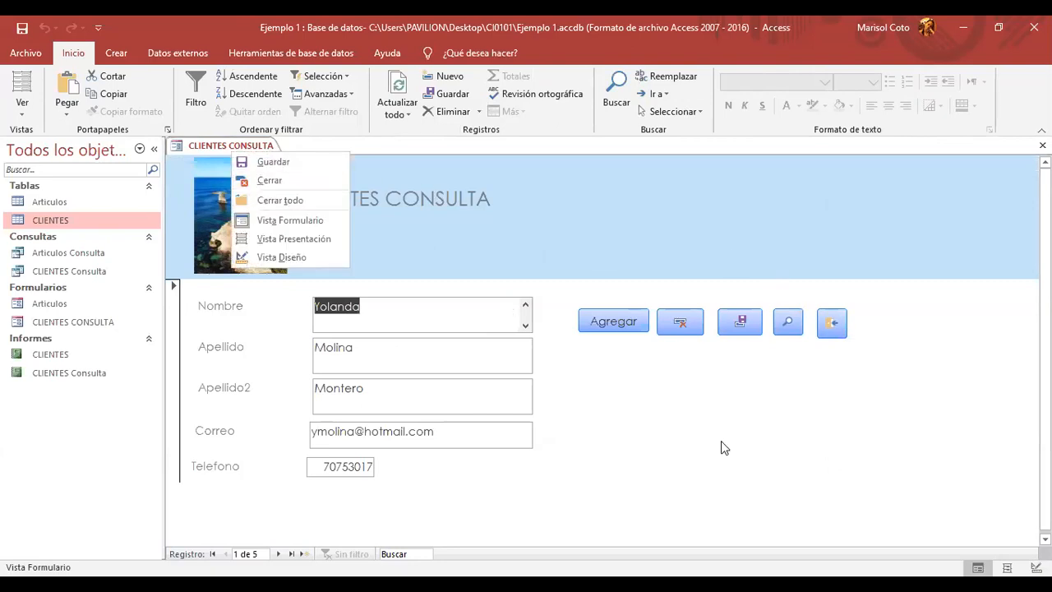
left_click(831, 322)
left_click(832, 323)
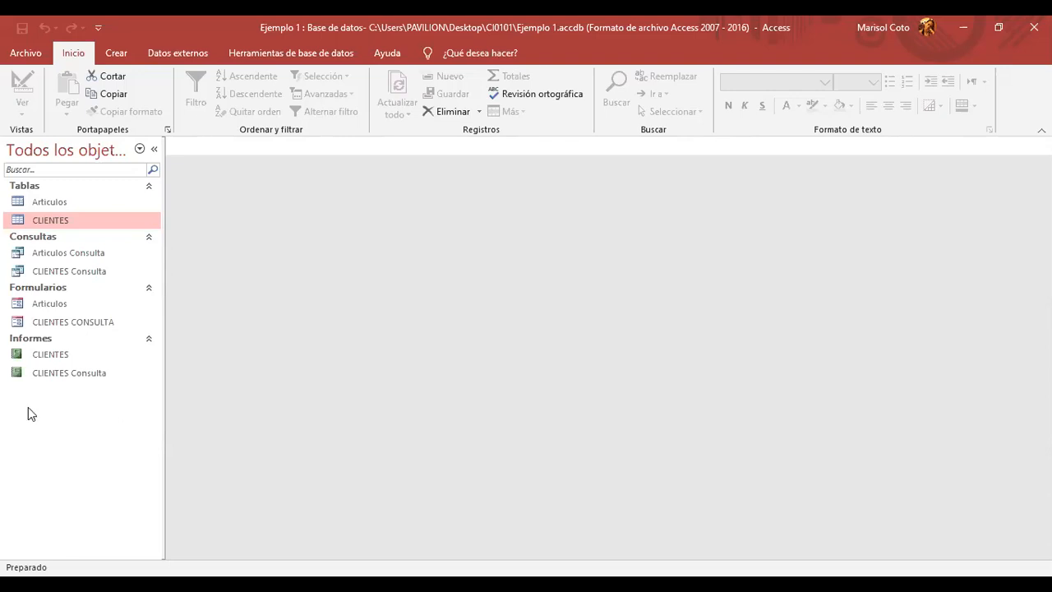
- Open the CLIENTES report and look over its client rows
double_click(57, 352)
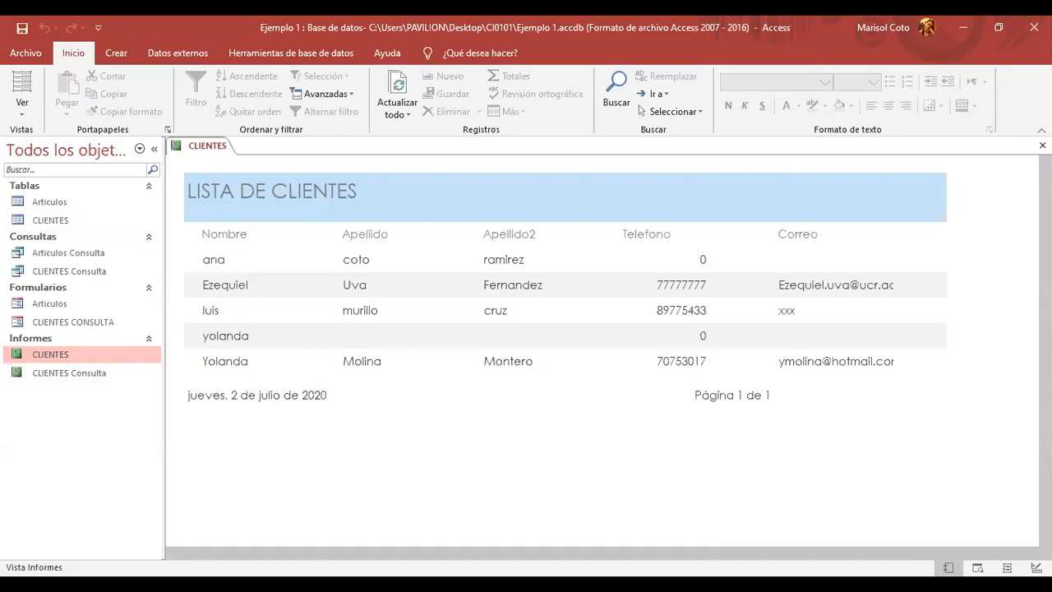
left_click(276, 281)
left_click_drag(203, 289, 811, 284)
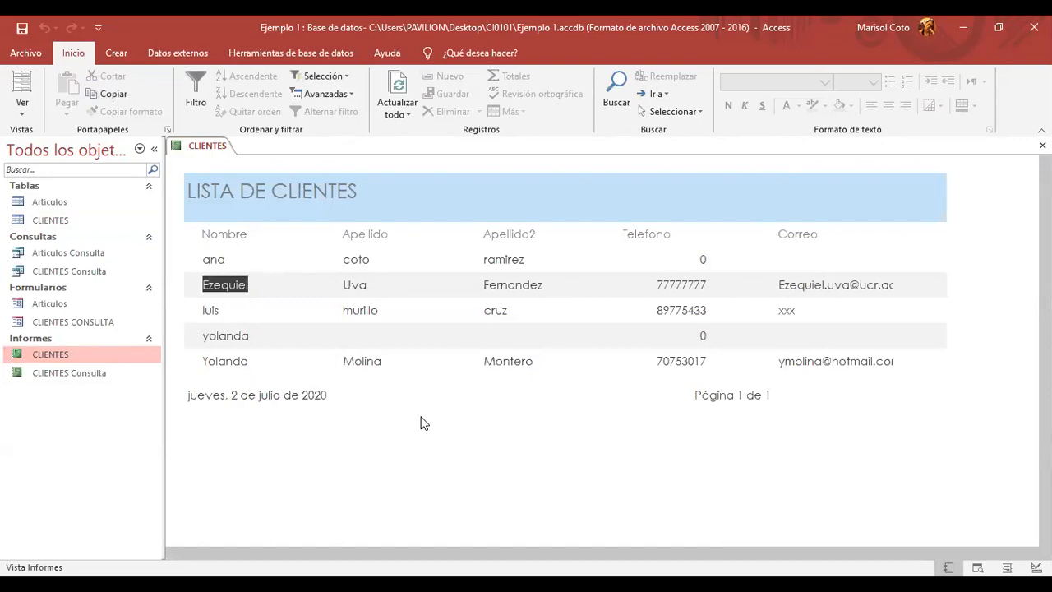
left_click(199, 365)
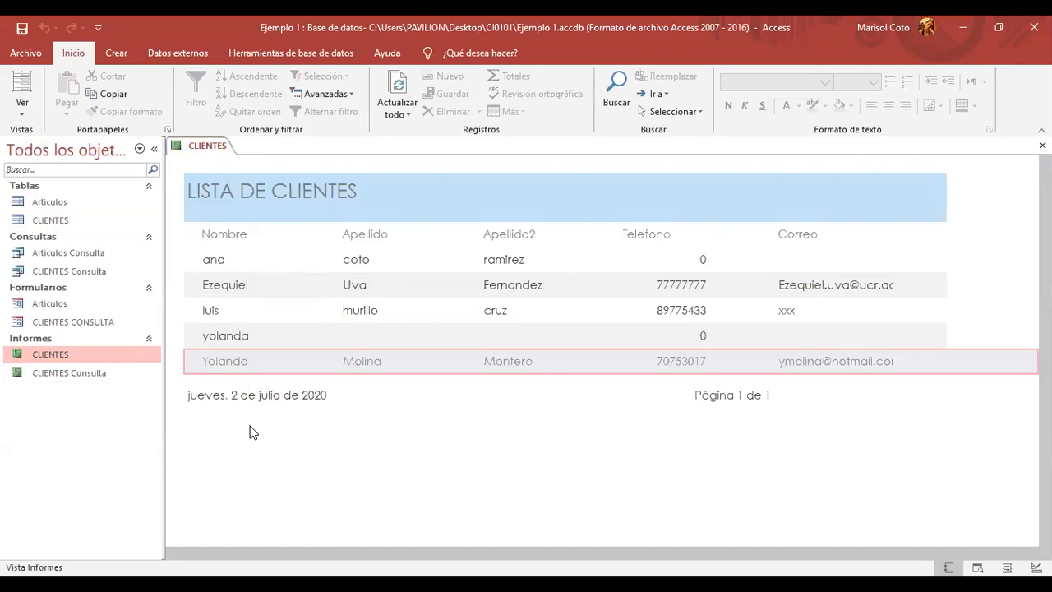
left_click(291, 287)
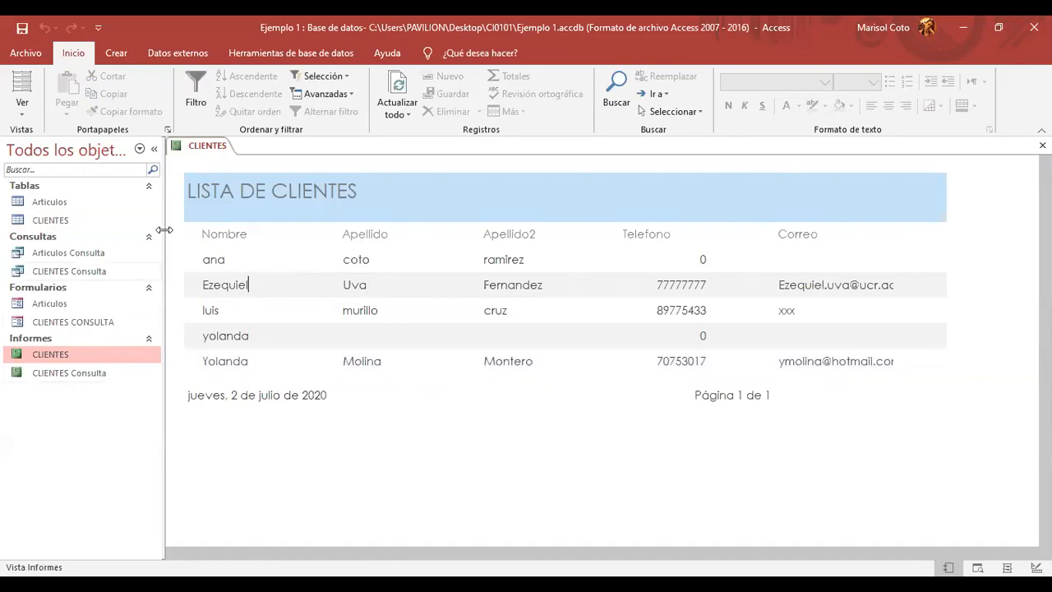
- Close the CLIENTES report from its tab menu
right_click(213, 146)
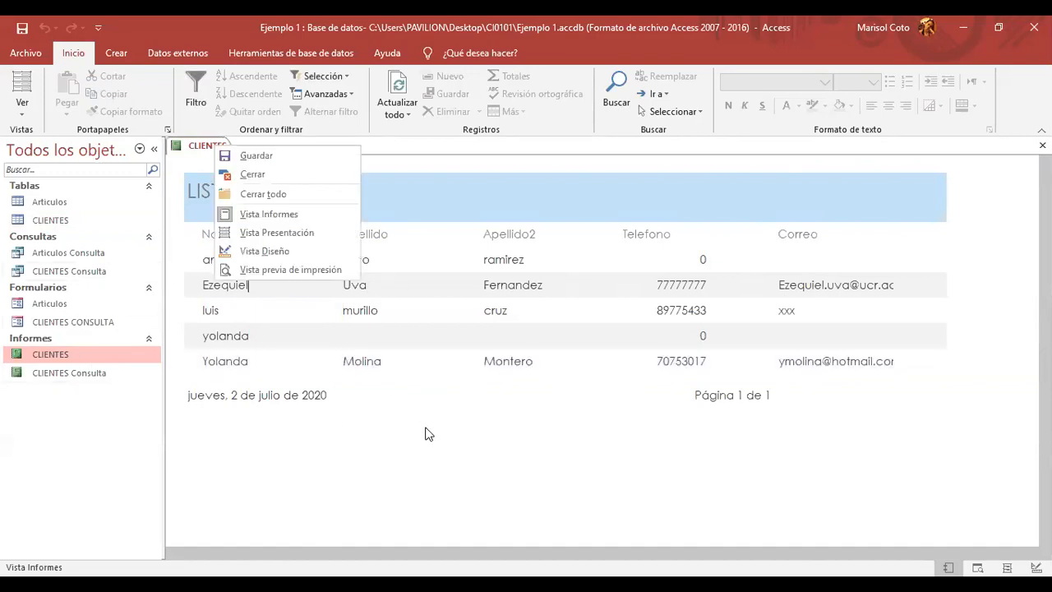
left_click(429, 434)
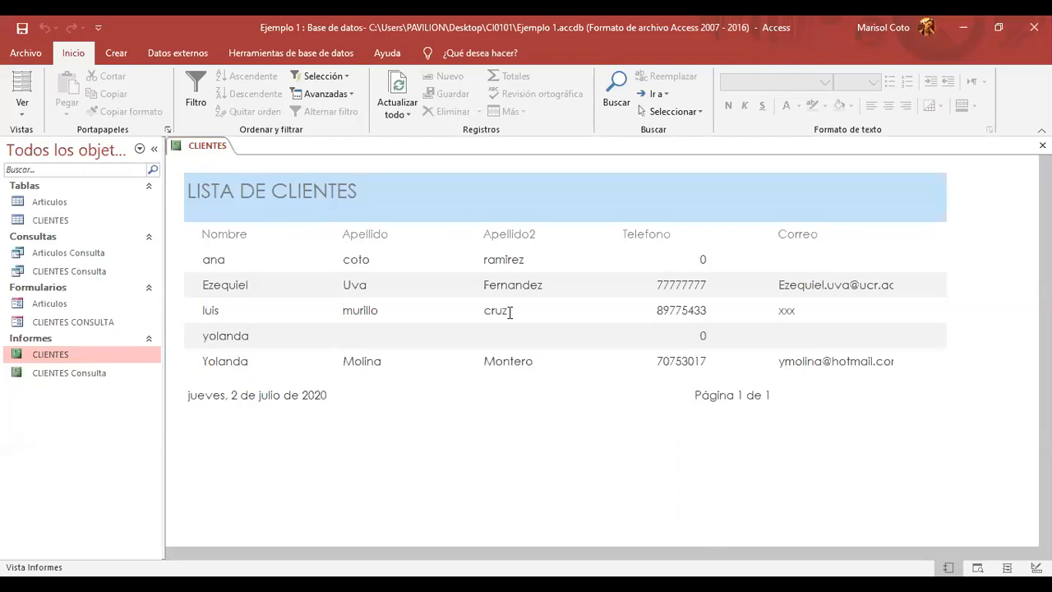
right_click(216, 152)
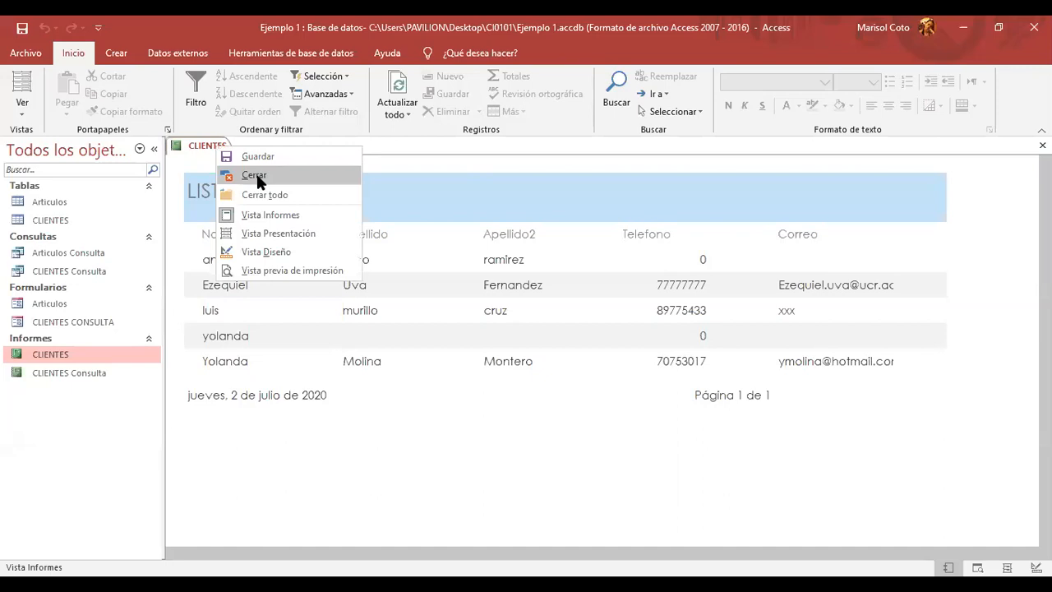
left_click(256, 171)
- Run CLIENTES Consulta for the new client's first name, check the single result, then close it
left_click(81, 378)
double_click(81, 378)
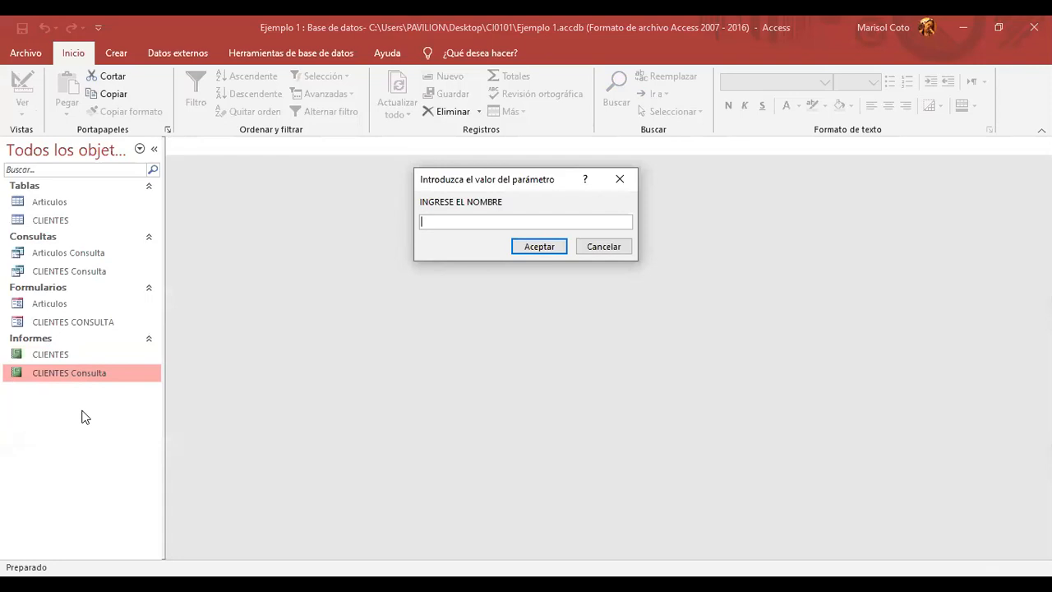
key("Caps_Lock")
type("EZE")
key("BackSpace")
key("BackSpace")
key("Caps_Lock")
type("zequiel")
left_click(541, 249)
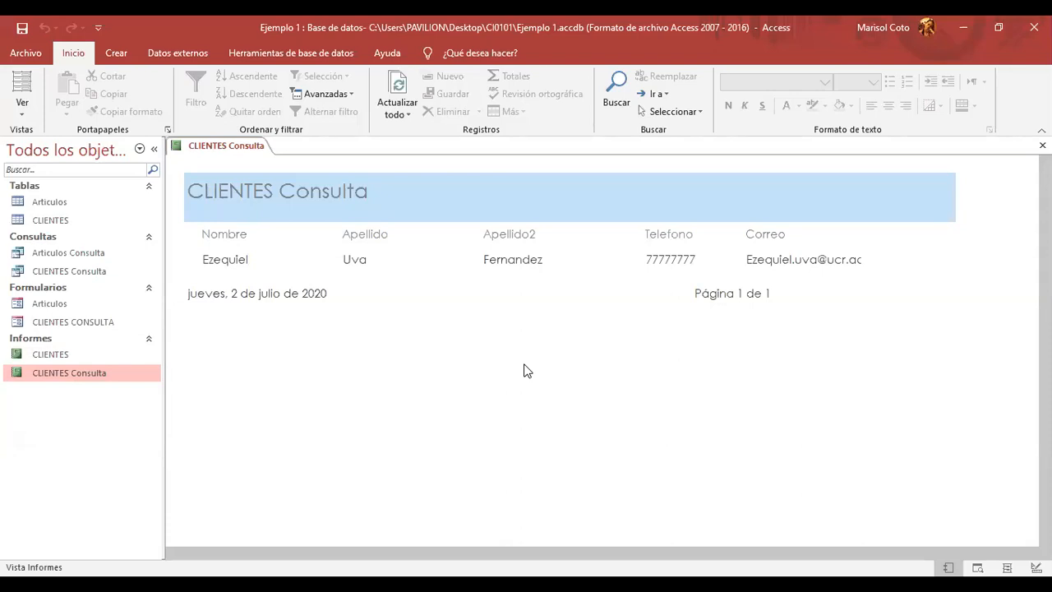
right_click(231, 148)
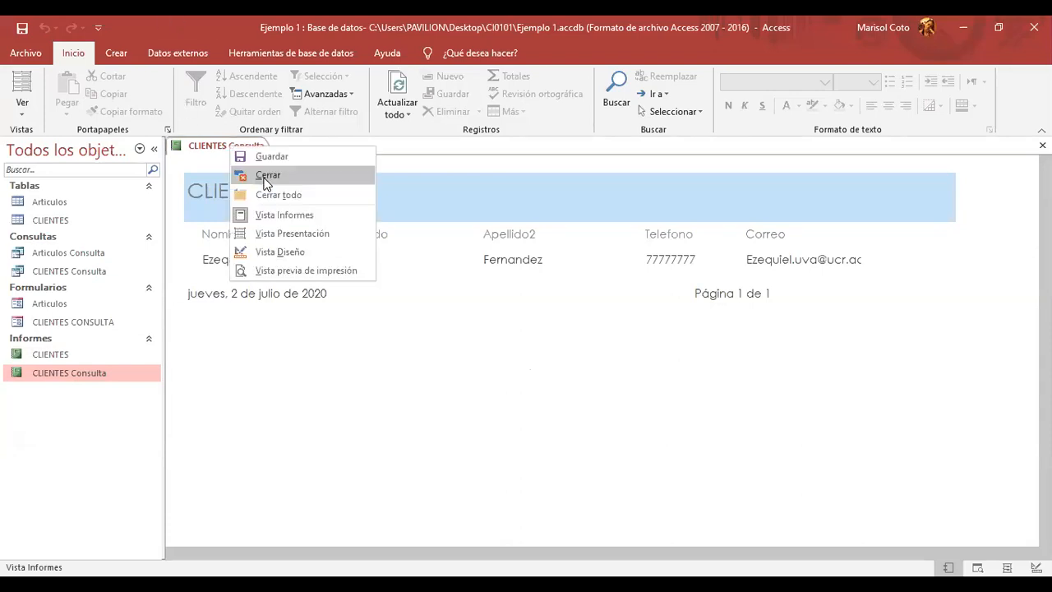
left_click(265, 183)
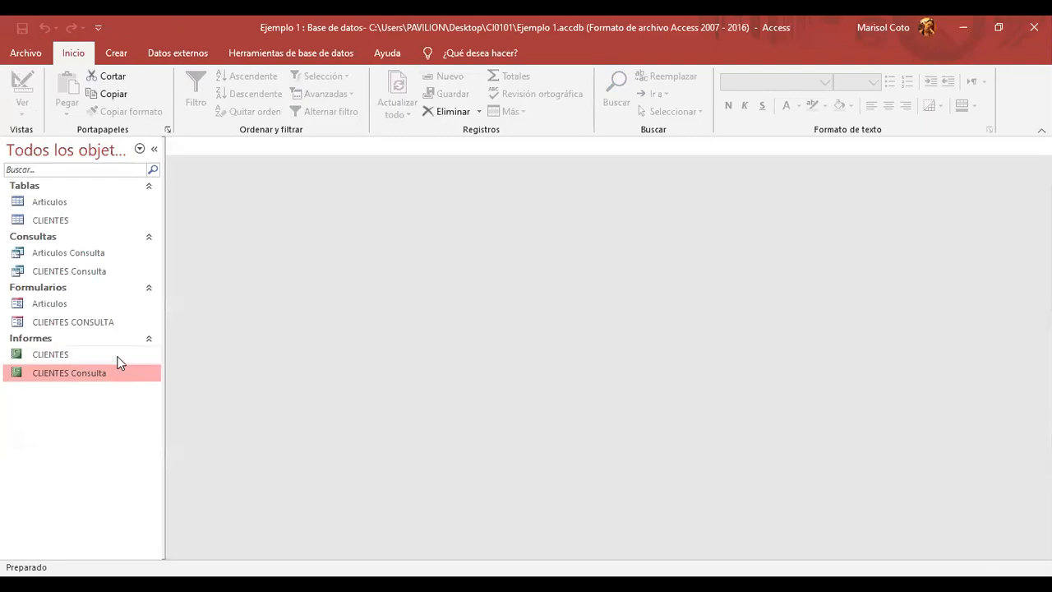
right_click(117, 356)
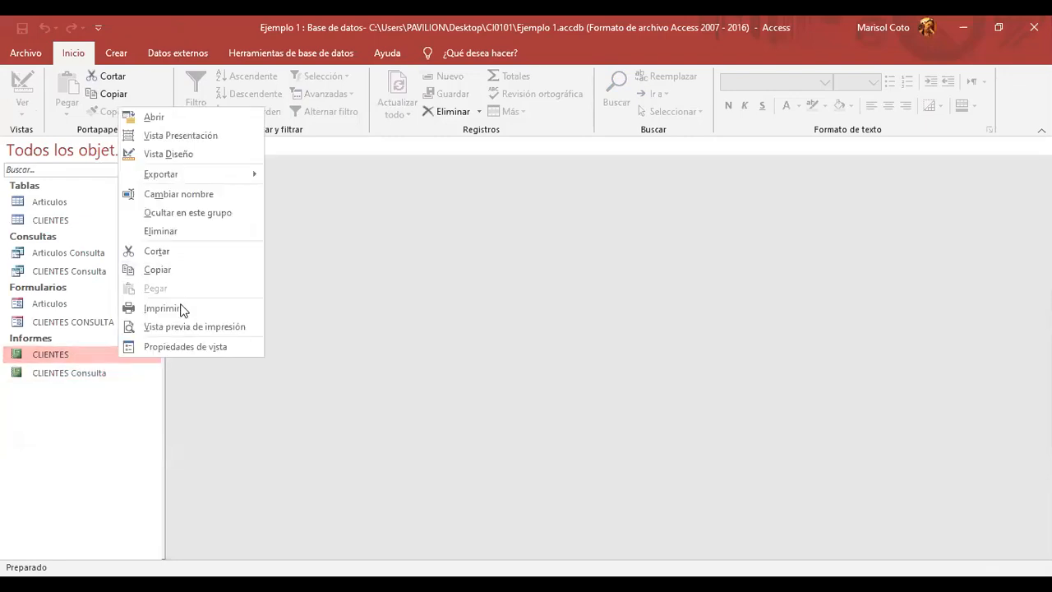
left_click(194, 234)
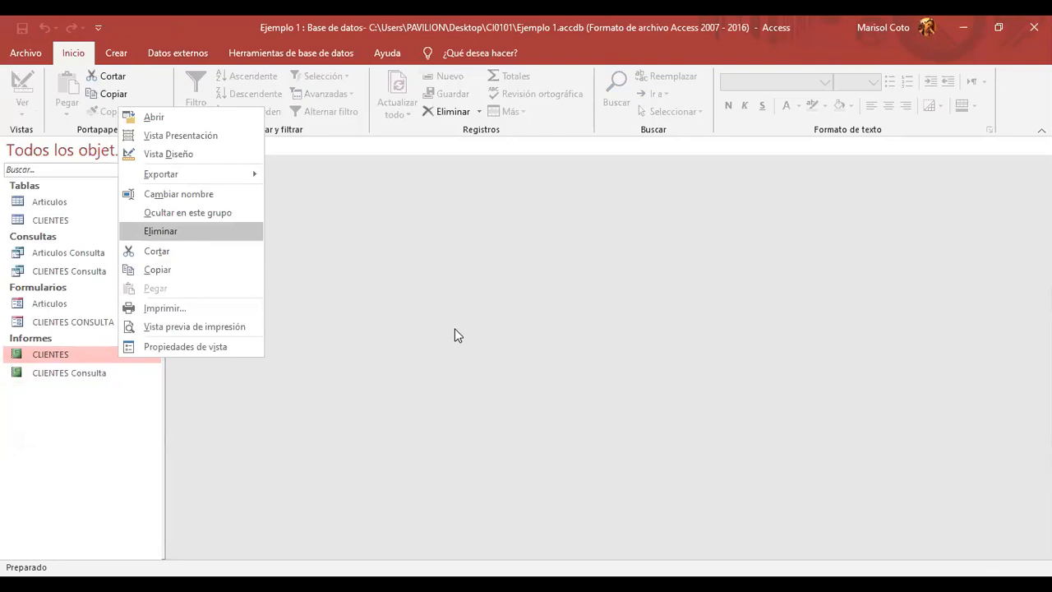
left_click(481, 352)
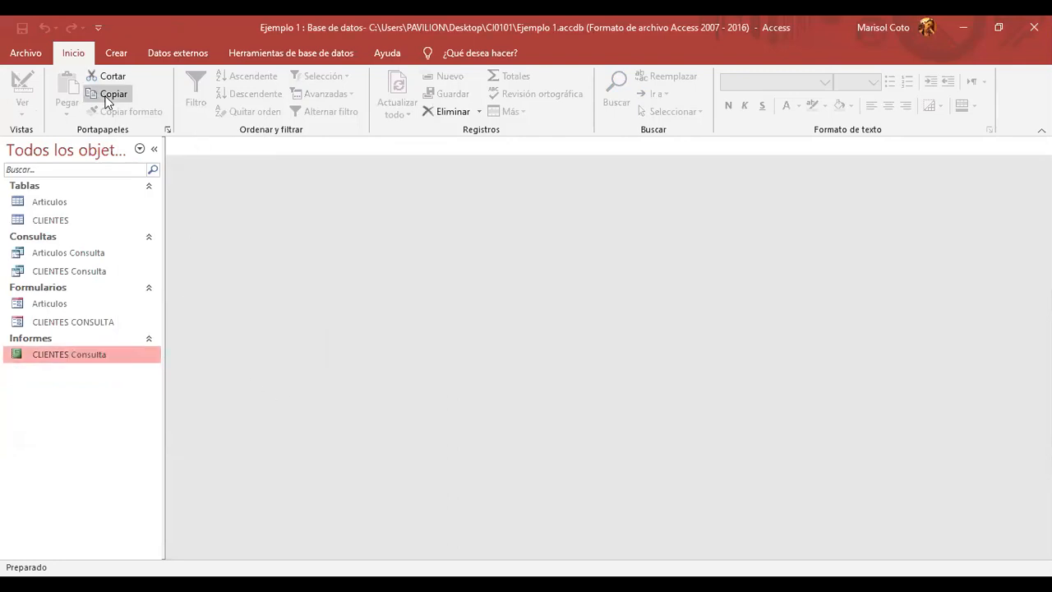
left_click(115, 54)
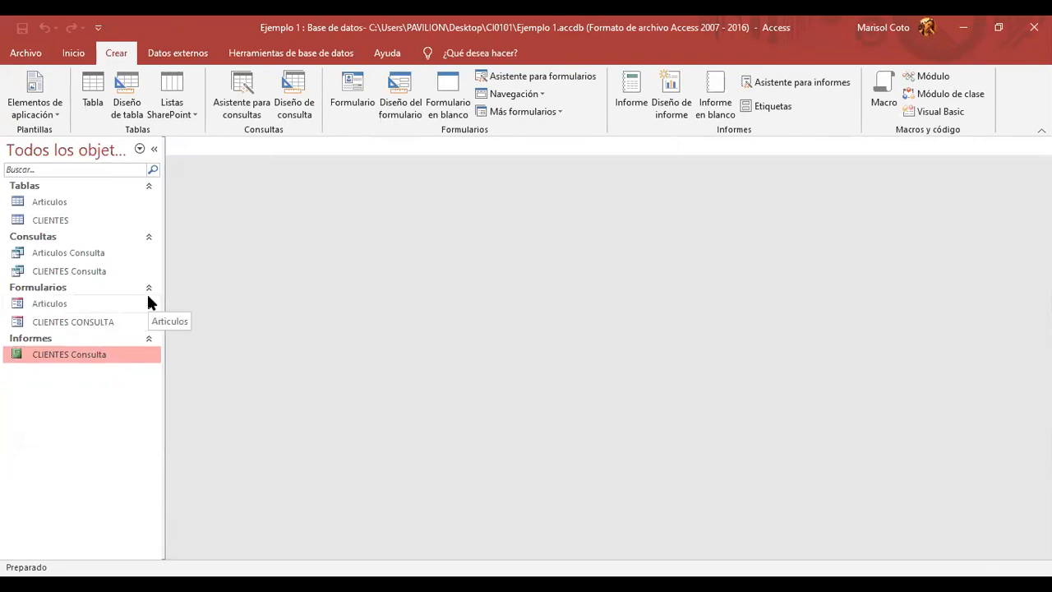
- Start the Report Wizard on Tabla: CLIENTES with every field except Id
left_click(802, 85)
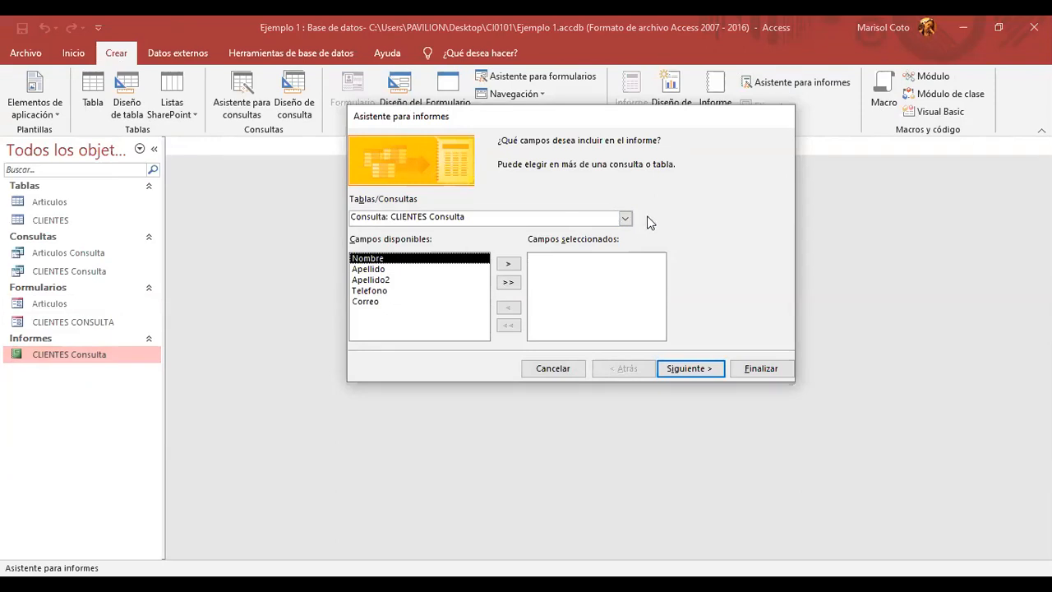
left_click(625, 218)
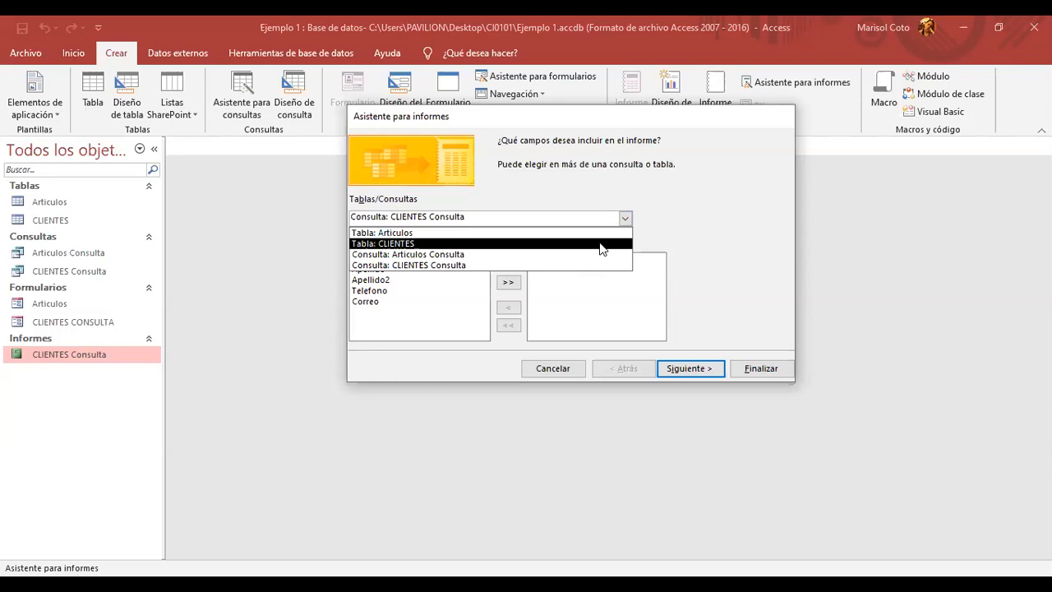
left_click(599, 243)
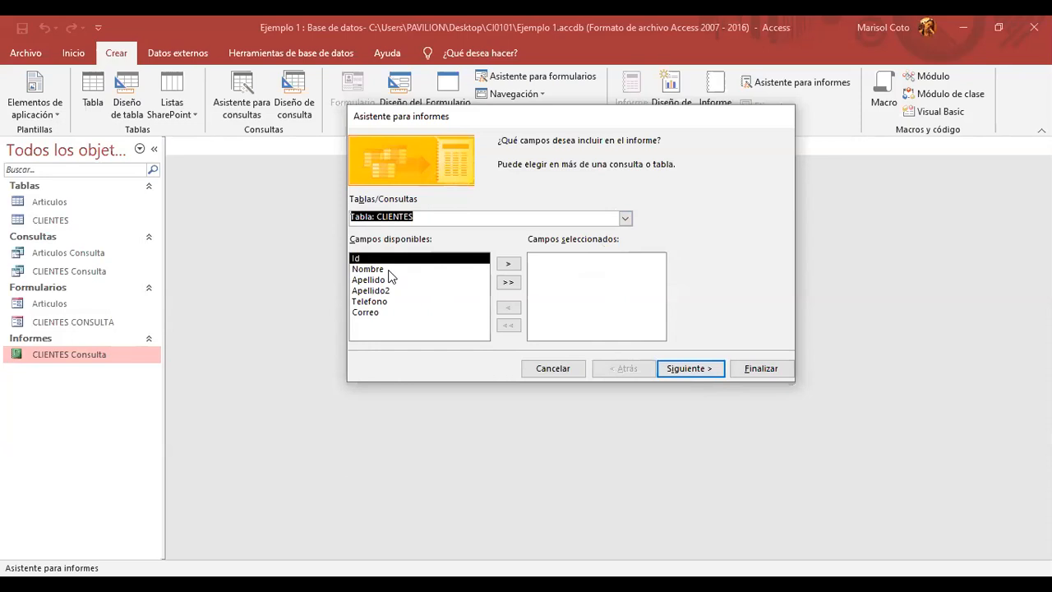
left_click(507, 282)
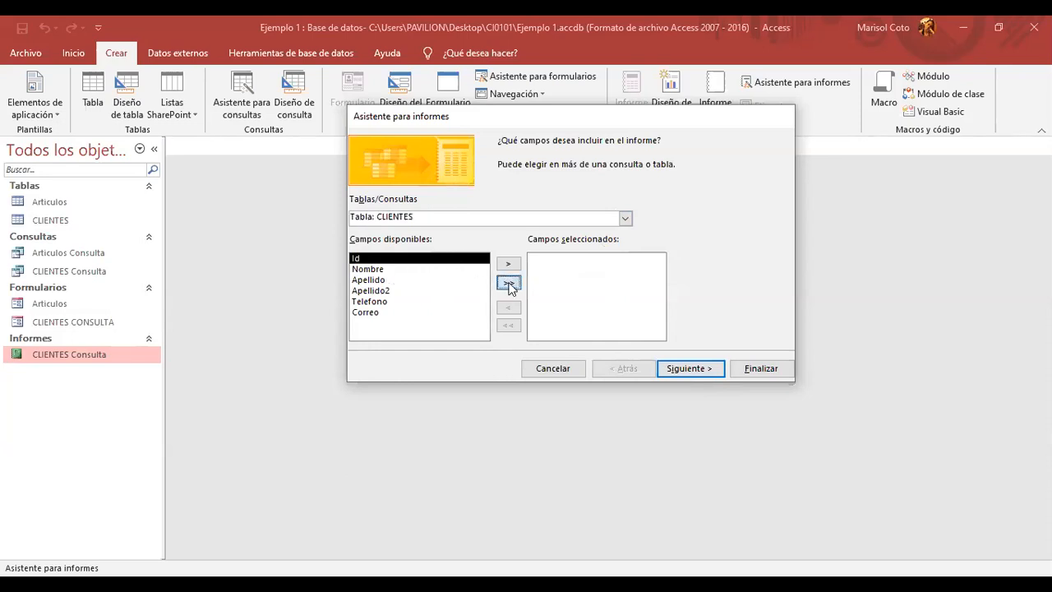
left_click(534, 260)
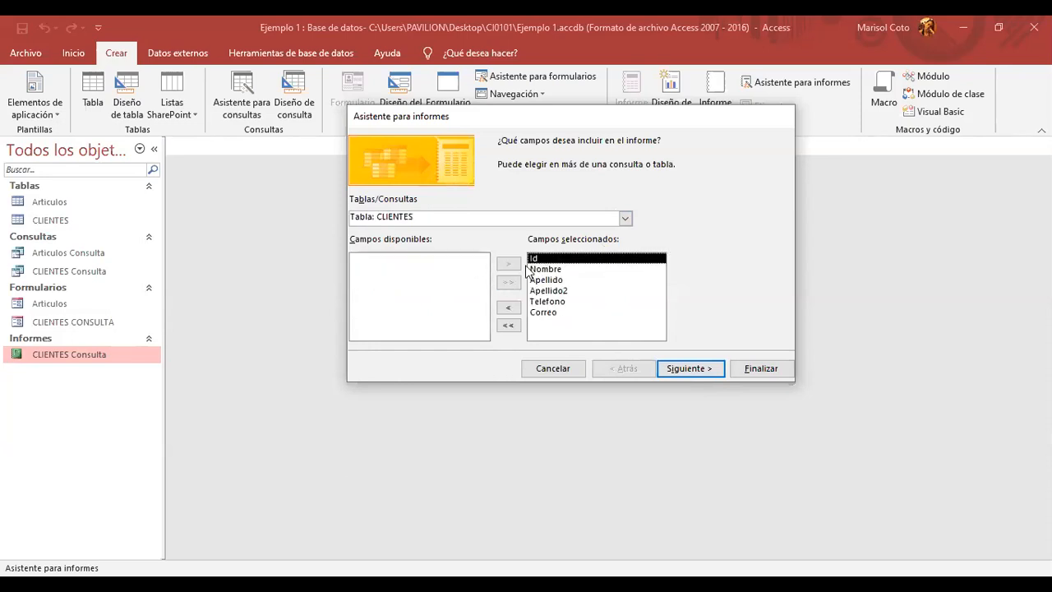
left_click(507, 309)
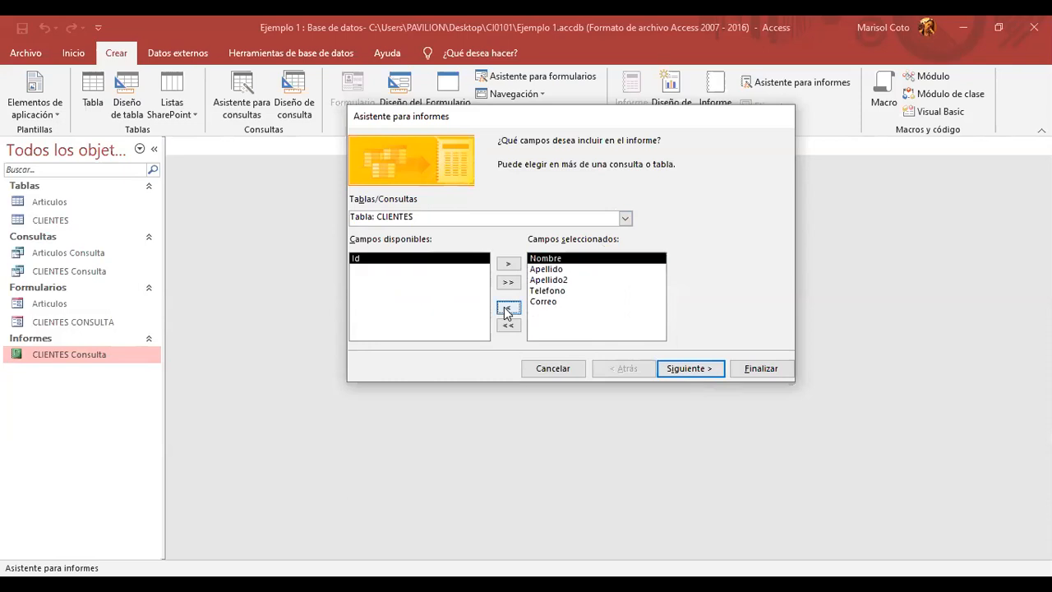
left_click(685, 372)
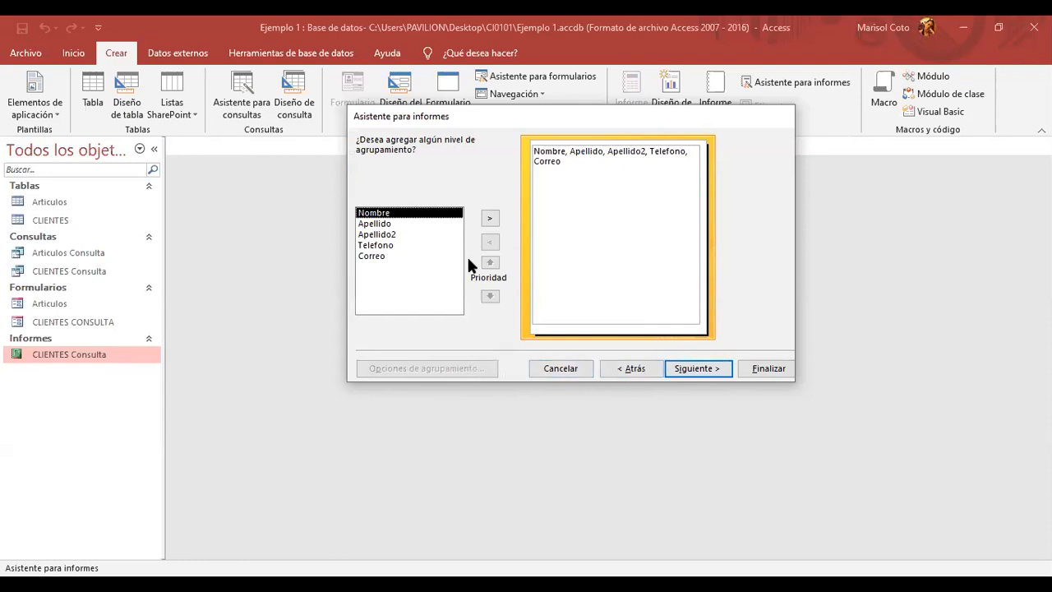
- Try grouping the report by Telefono, then remove that grouping level
left_click(404, 236)
left_click(424, 224)
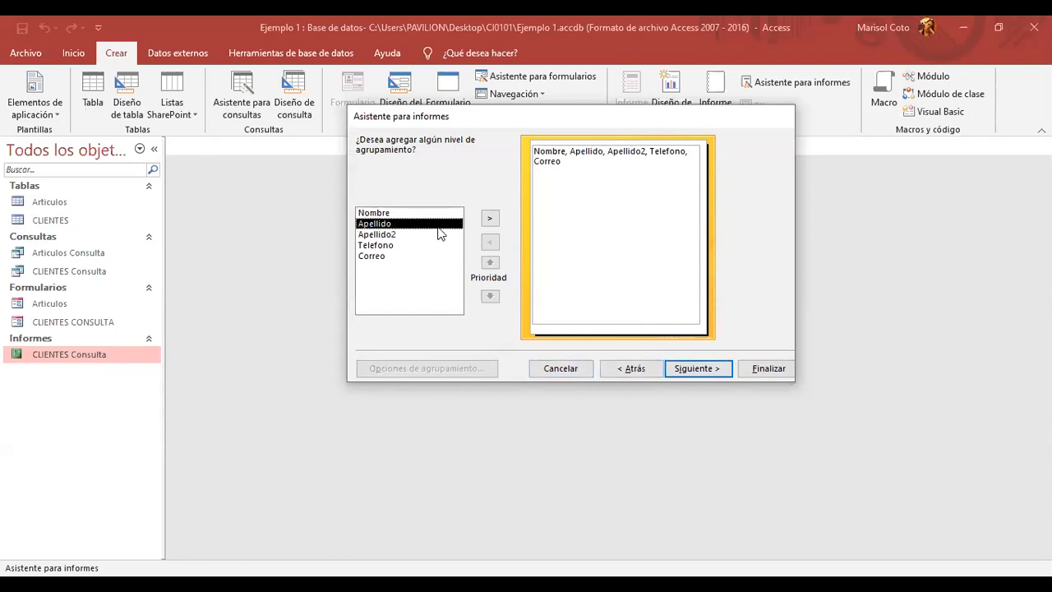
left_click(447, 245)
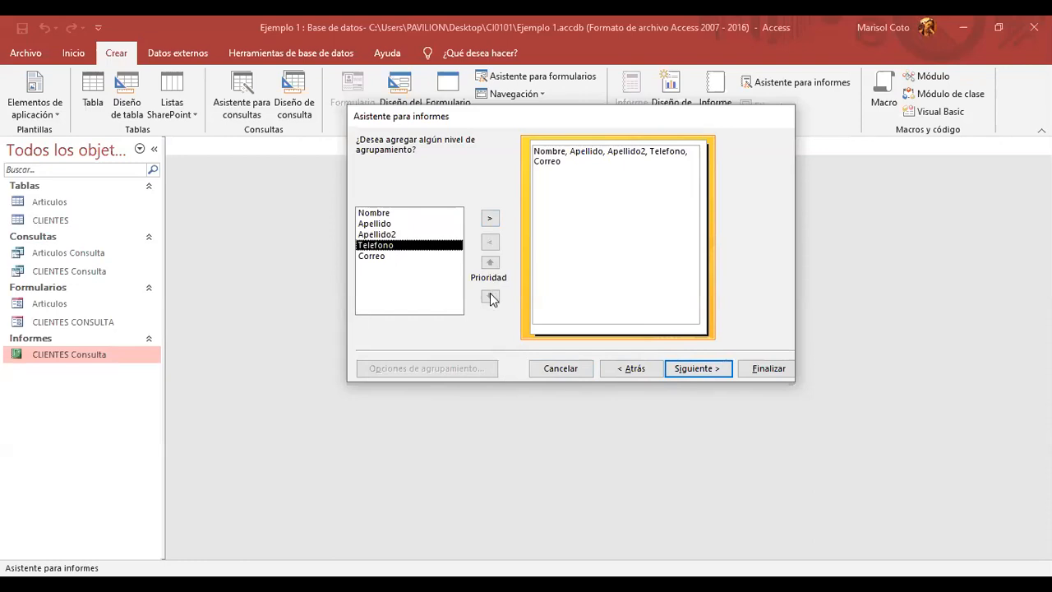
left_click(418, 234)
left_click(418, 224)
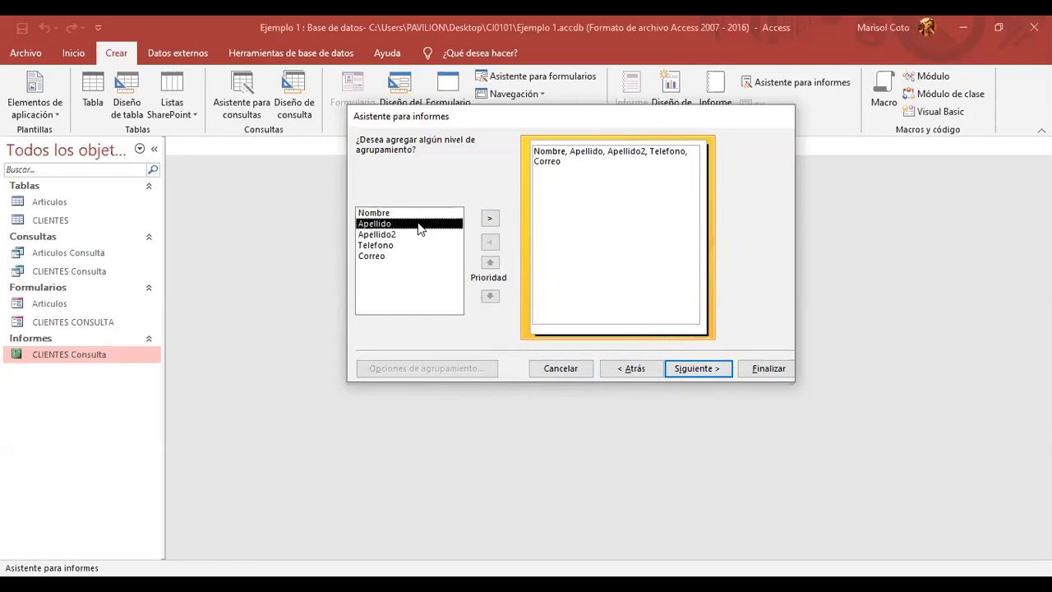
left_click(443, 245)
left_click(493, 219)
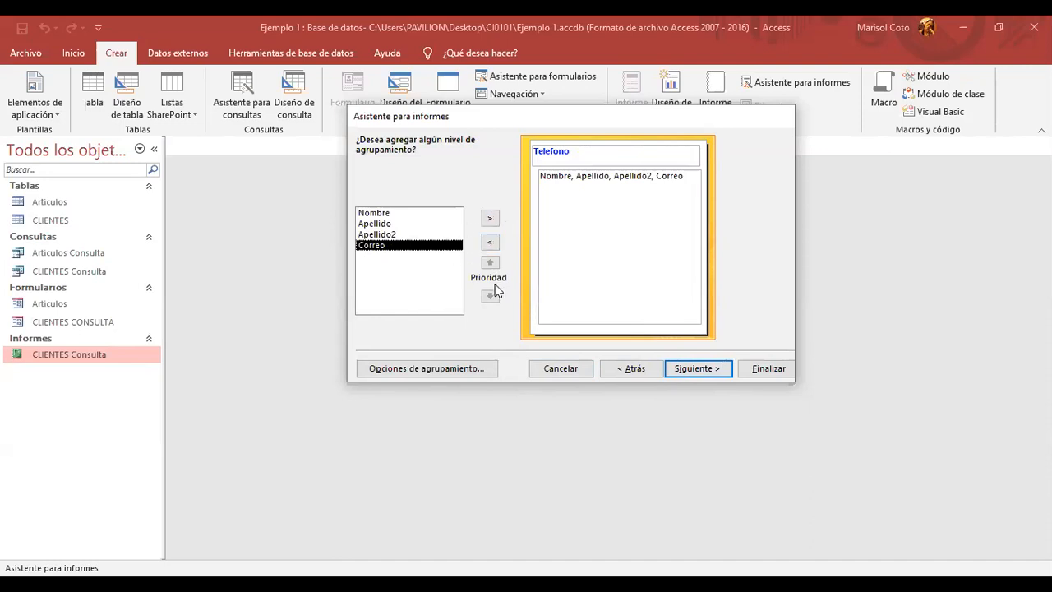
left_click(489, 241)
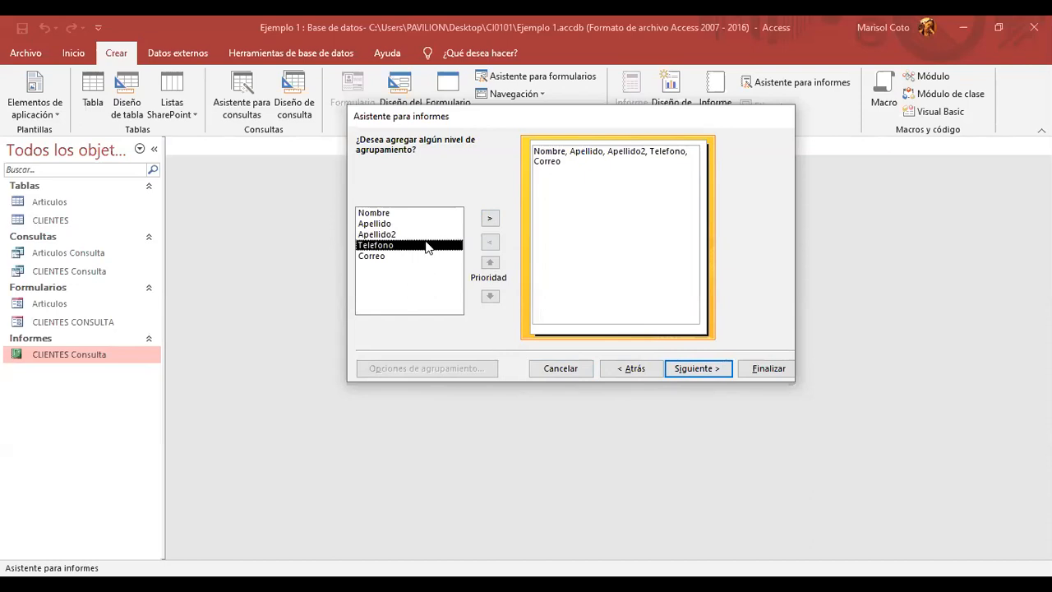
left_click(423, 213)
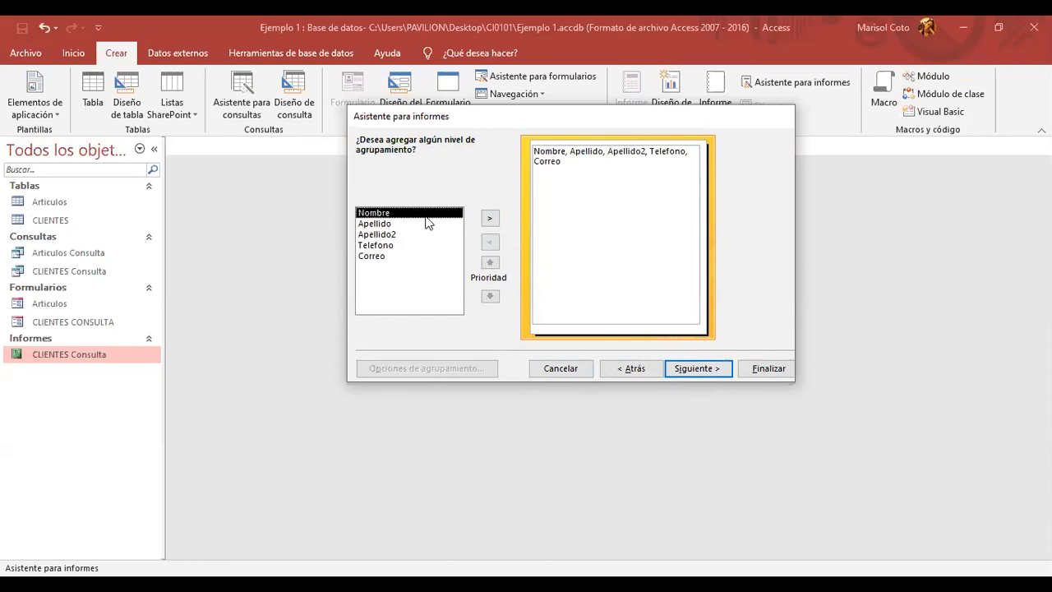
left_click(419, 244)
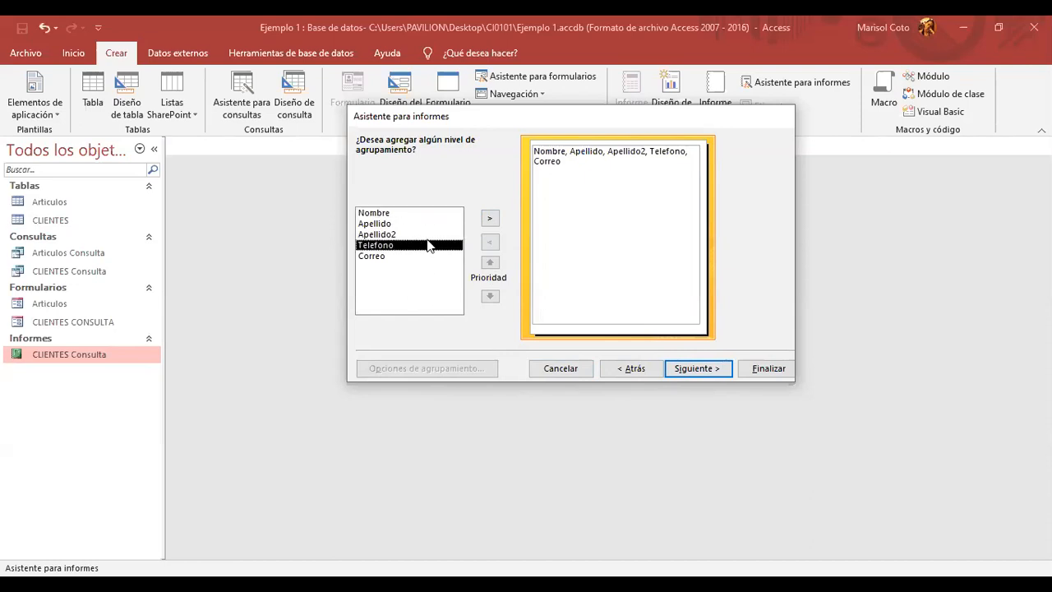
left_click(490, 221)
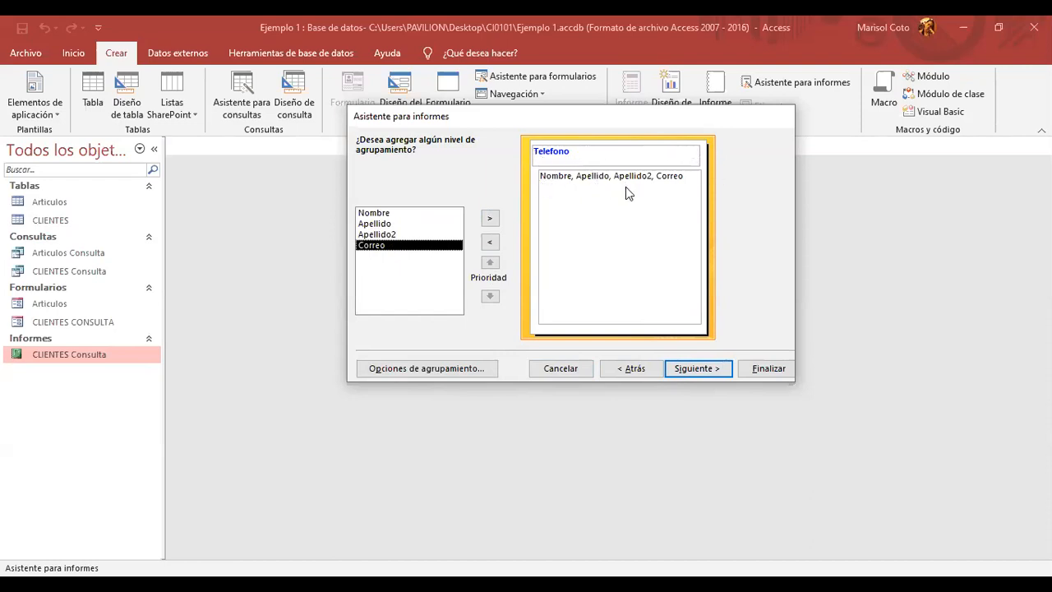
left_click(489, 243)
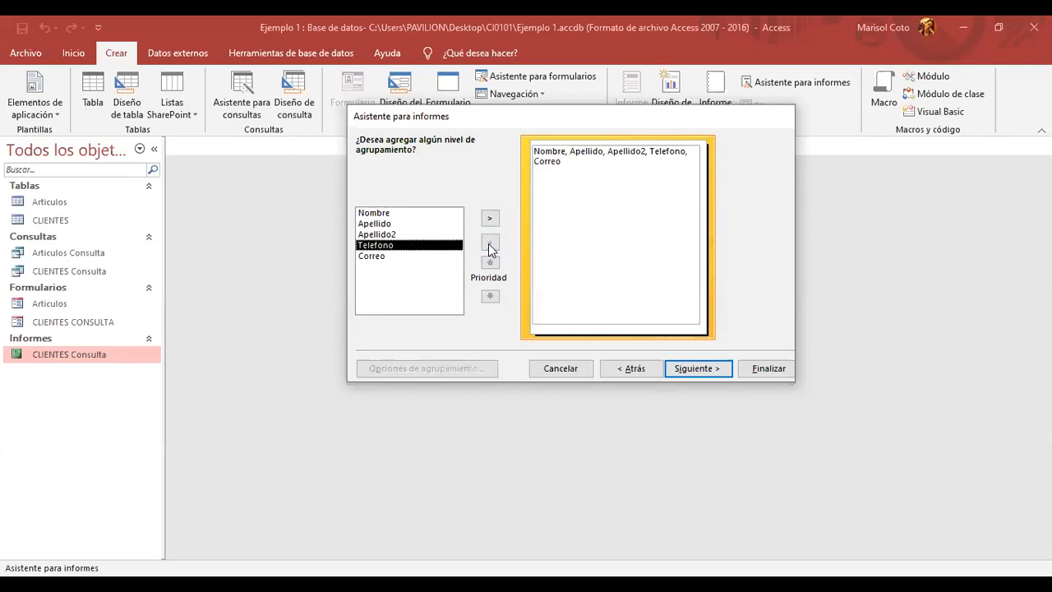
- Try Correo and Nombre grouping levels, remove both, and continue with no grouping
left_click(453, 257)
left_click(489, 217)
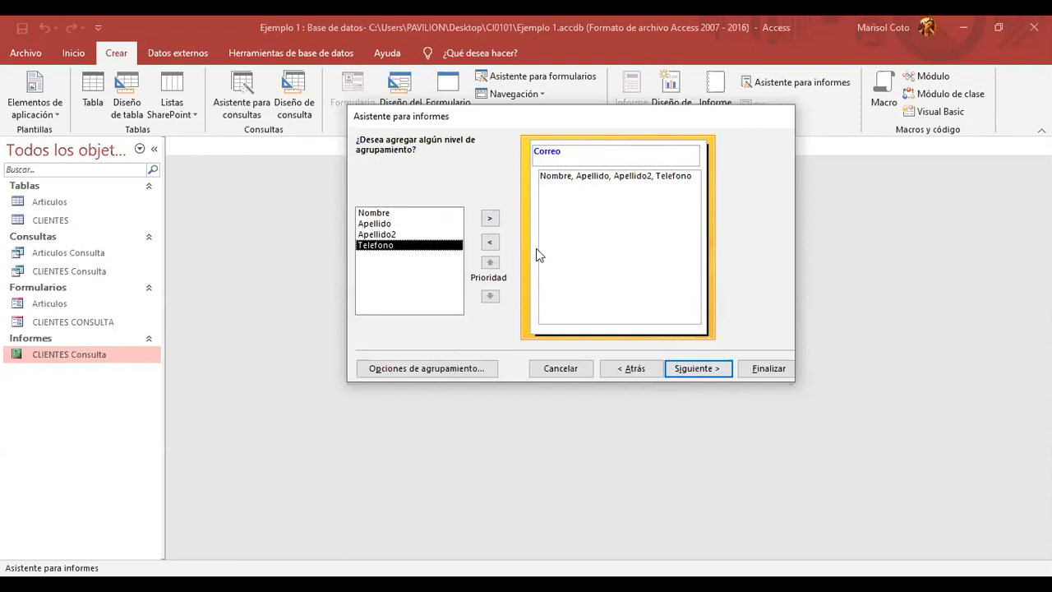
left_click(424, 213)
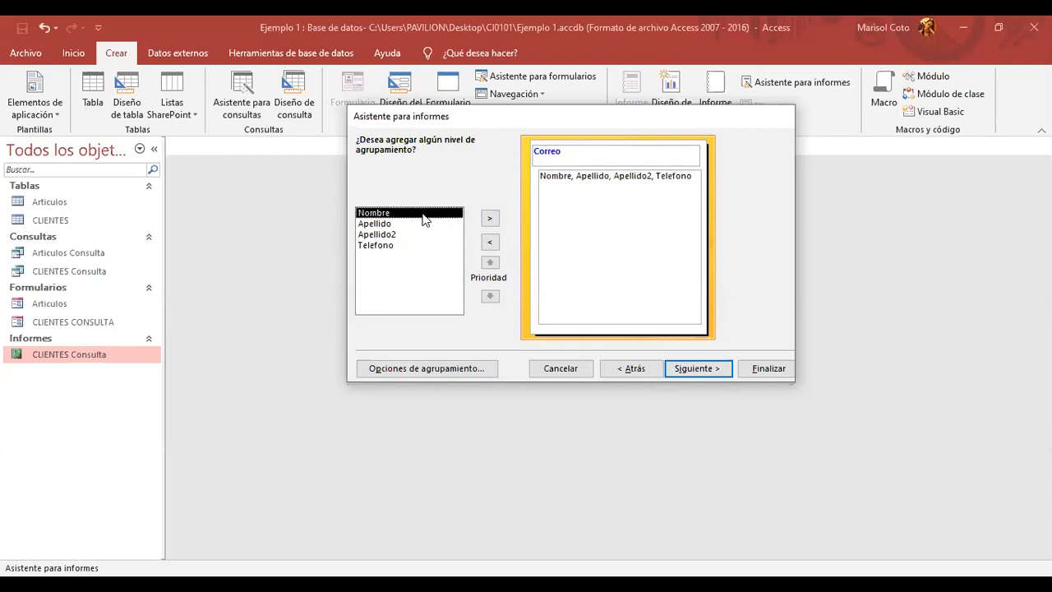
left_click(490, 220)
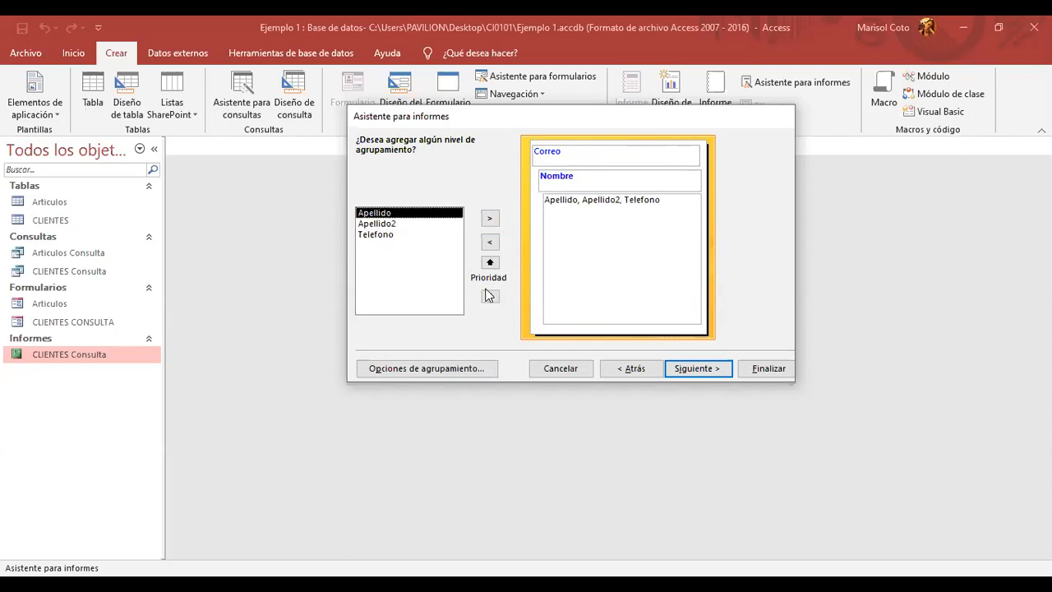
left_click(551, 181)
left_click(490, 243)
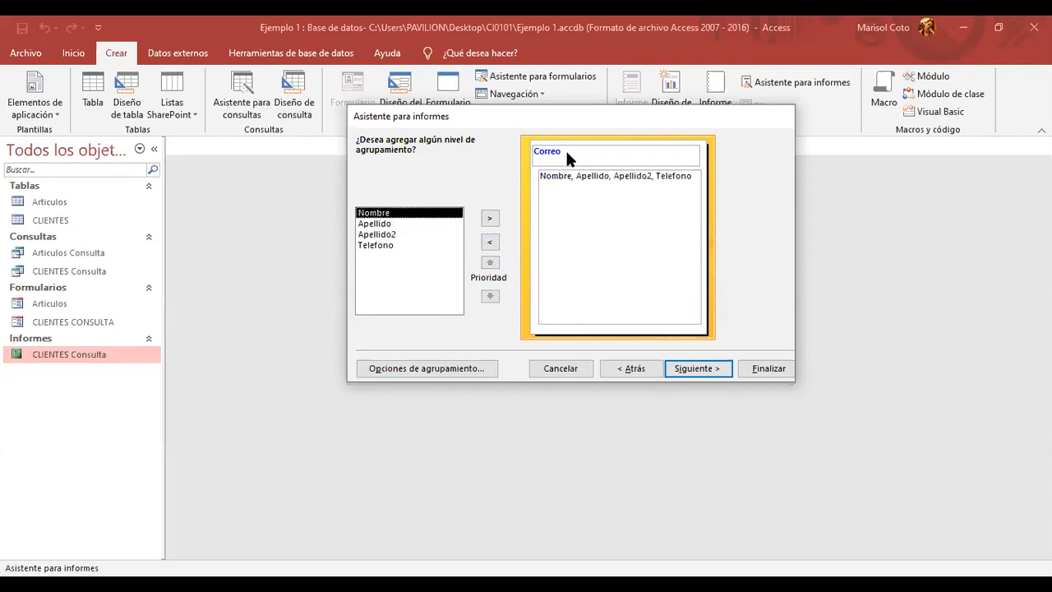
left_click(491, 243)
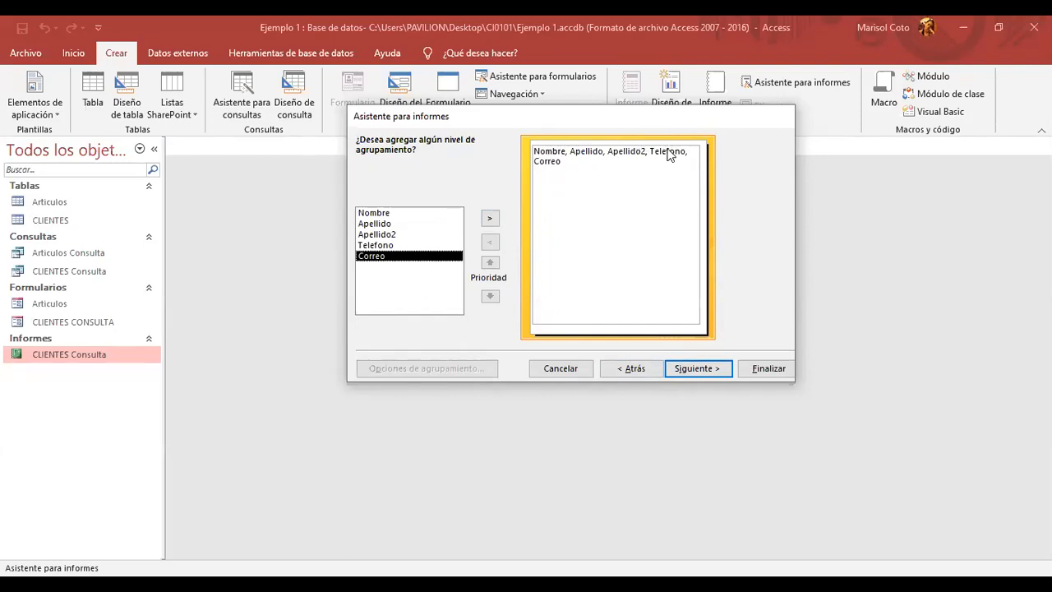
left_click(694, 370)
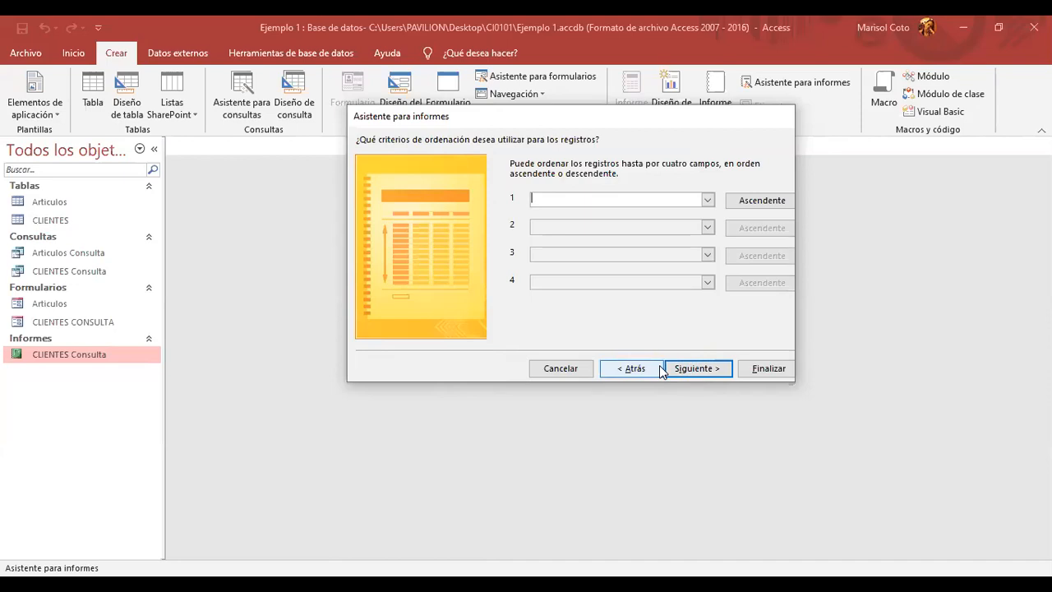
- Pass the sort and layout pages, keep the title CLIENTES, and finish with a preview
key("Caps_Lock")
type("Apellido")
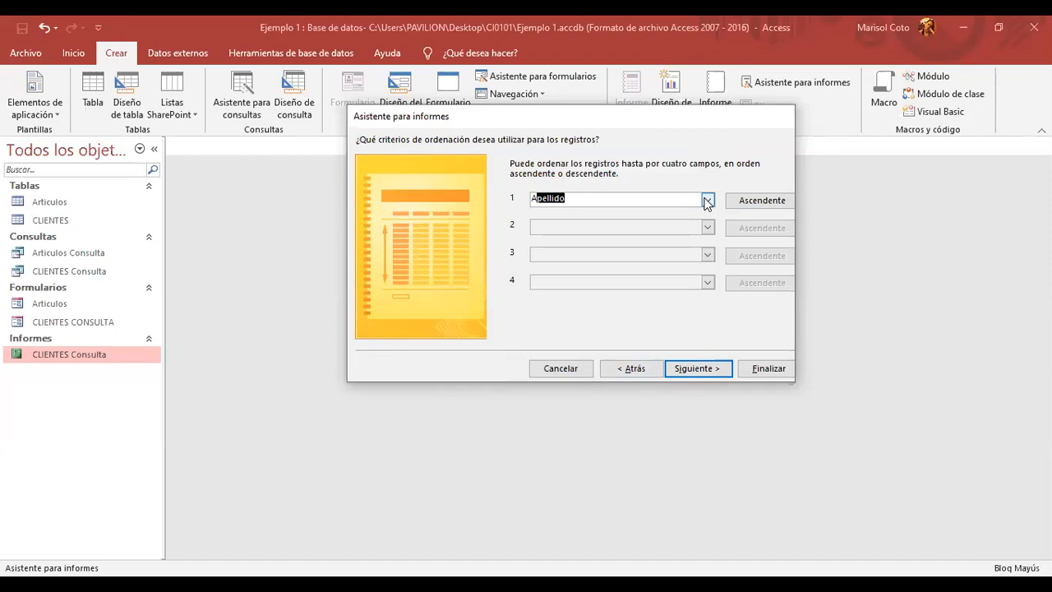
left_click(699, 370)
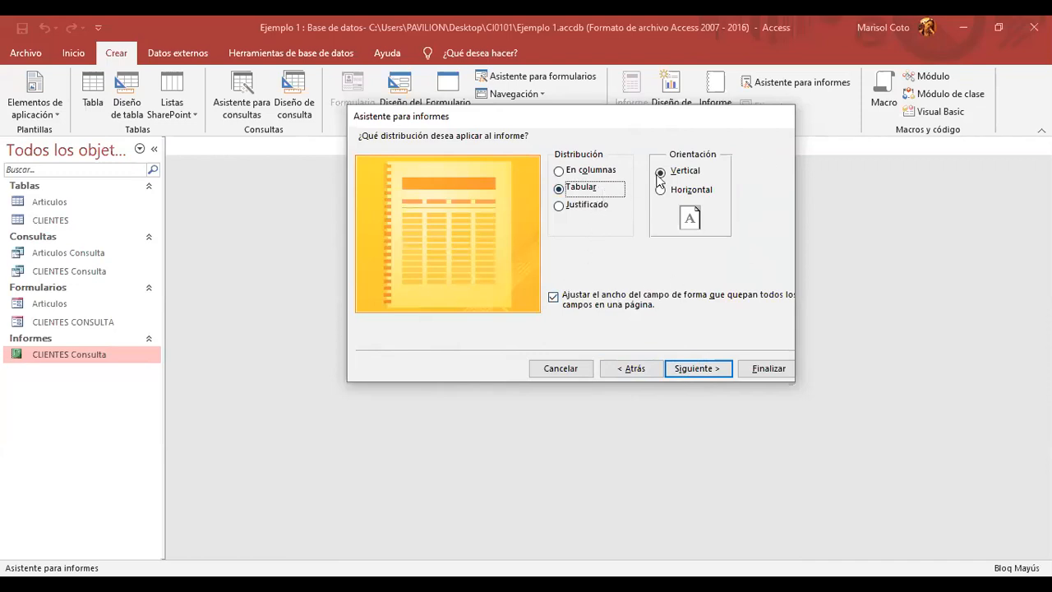
left_click(726, 368)
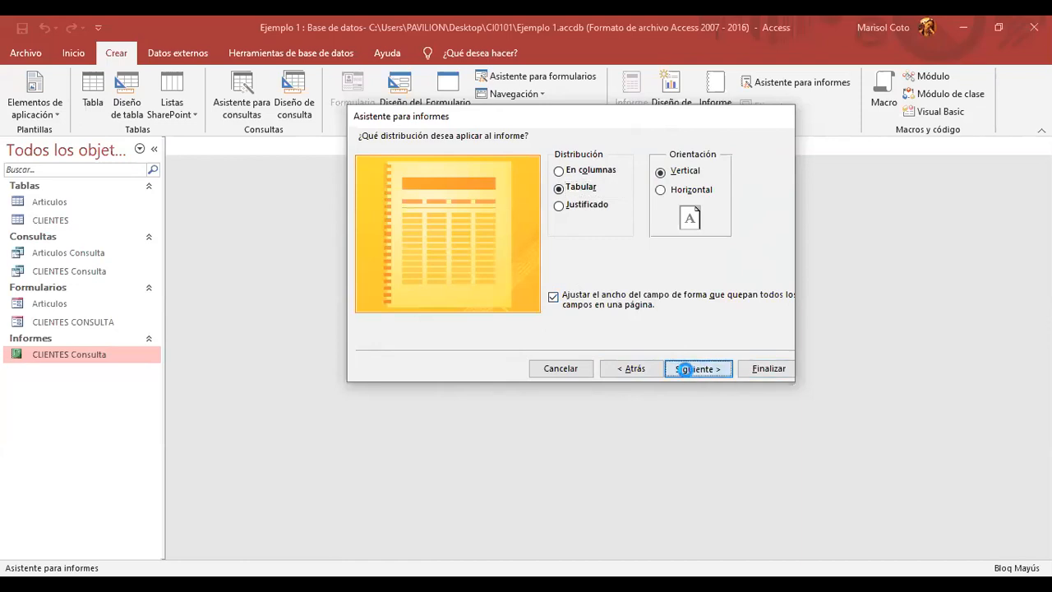
left_click(562, 168)
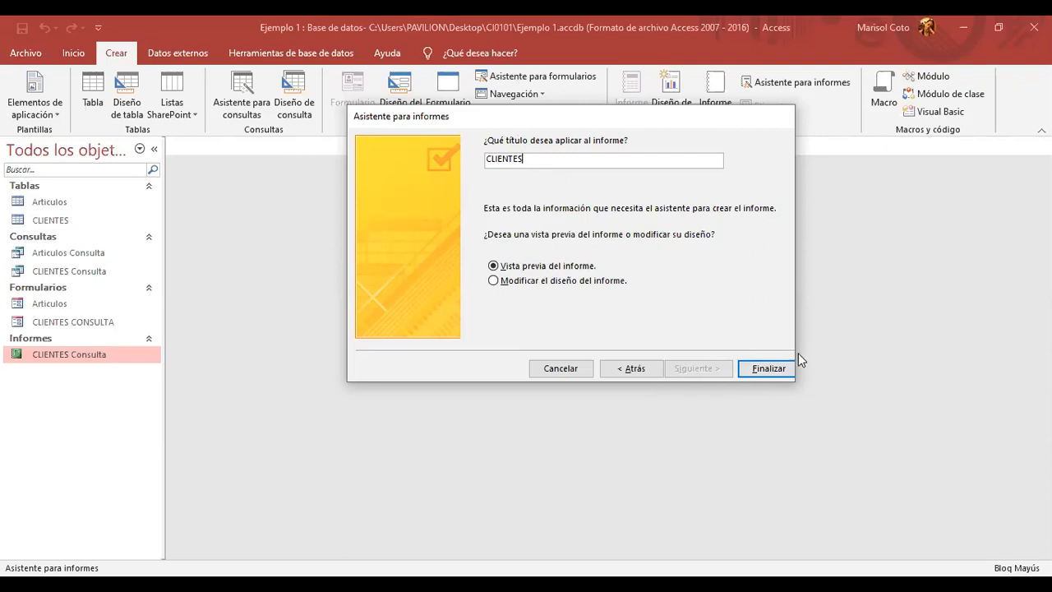
left_click(763, 368)
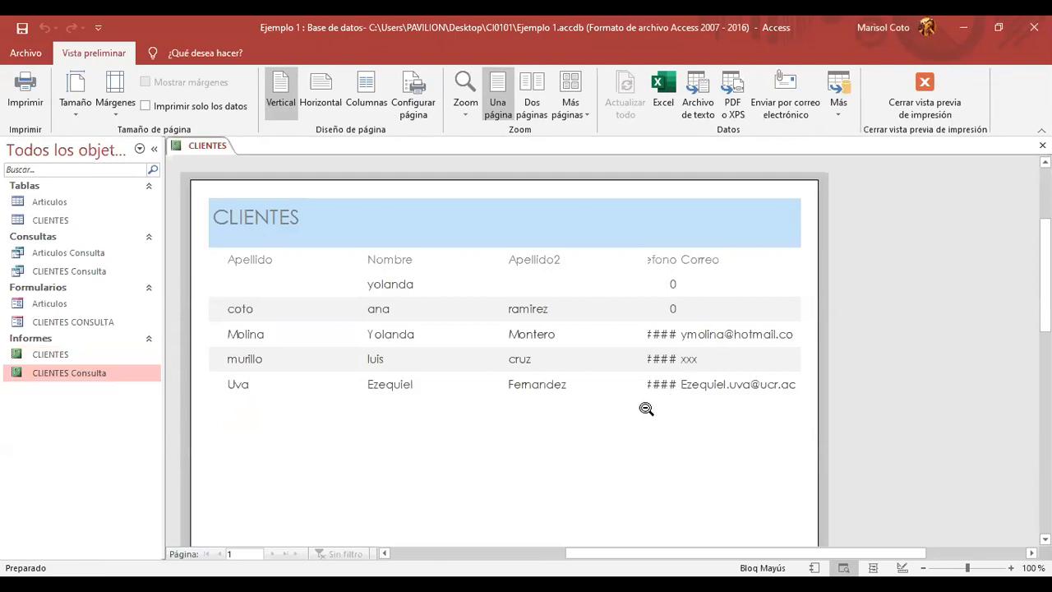
- Zoom the CLIENTES preview out to the full page and back in, then bring up its view menu
left_click(678, 268)
left_click(678, 268)
left_click(710, 260)
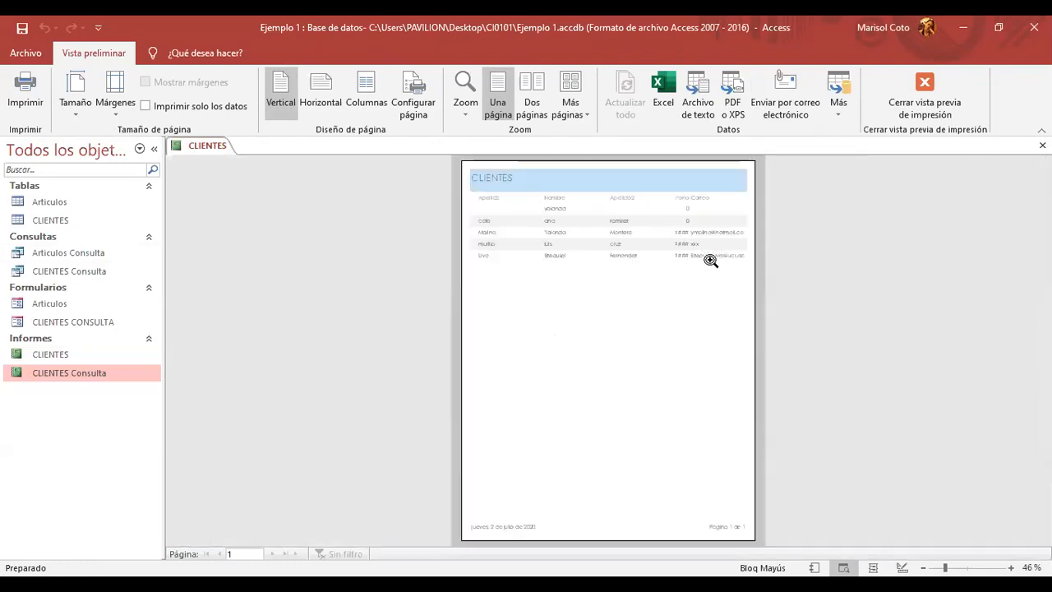
left_click(711, 260)
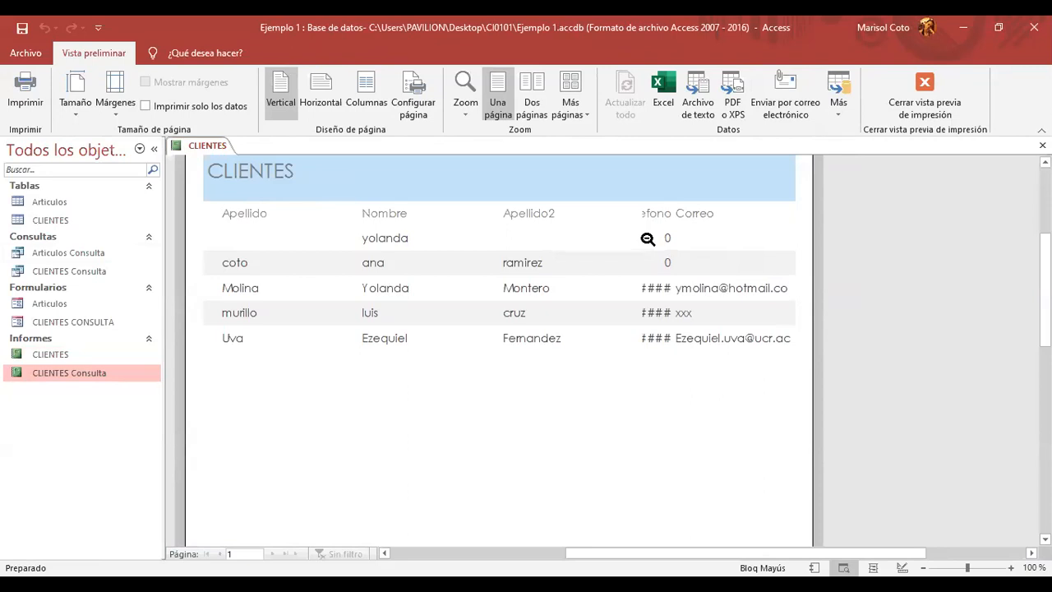
right_click(214, 145)
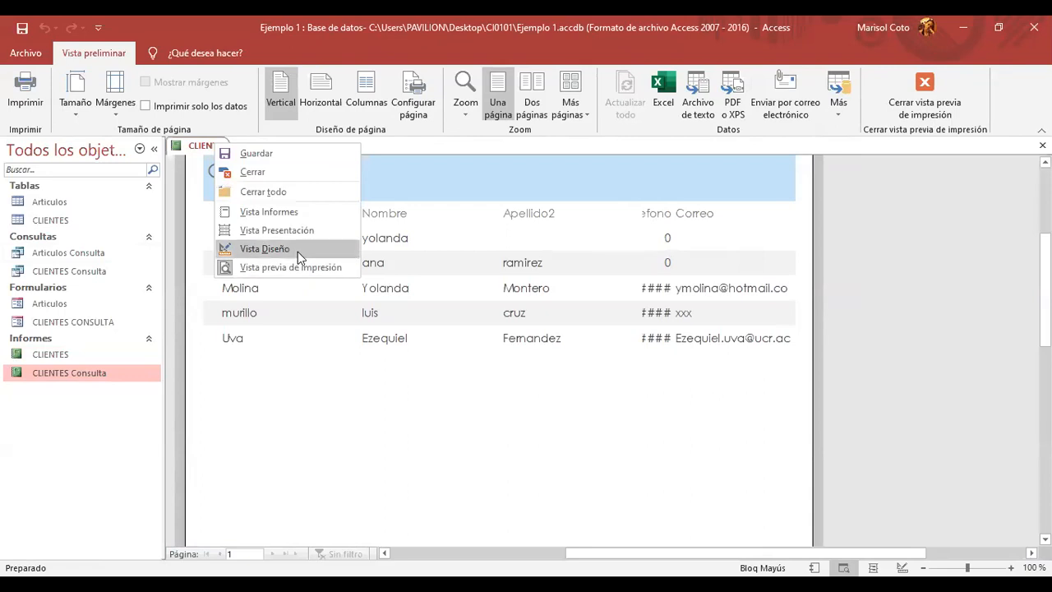
- In Design View, widen the report, move the Correo heading right and widen the Telefono heading
left_click(299, 249)
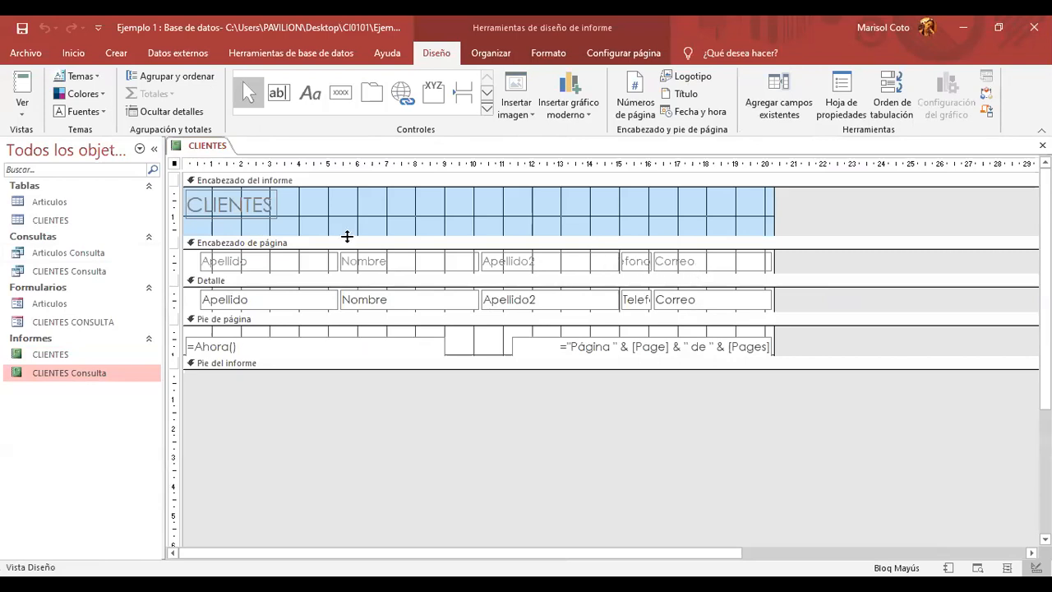
left_click_drag(773, 197, 903, 205)
left_click(717, 255)
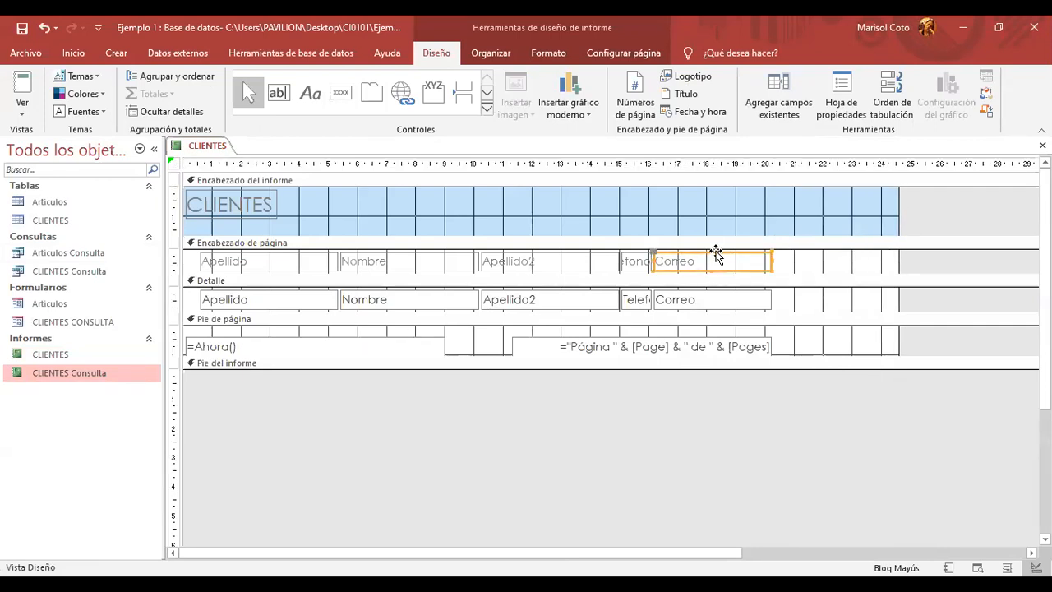
left_click_drag(716, 254, 817, 253)
left_click(646, 259)
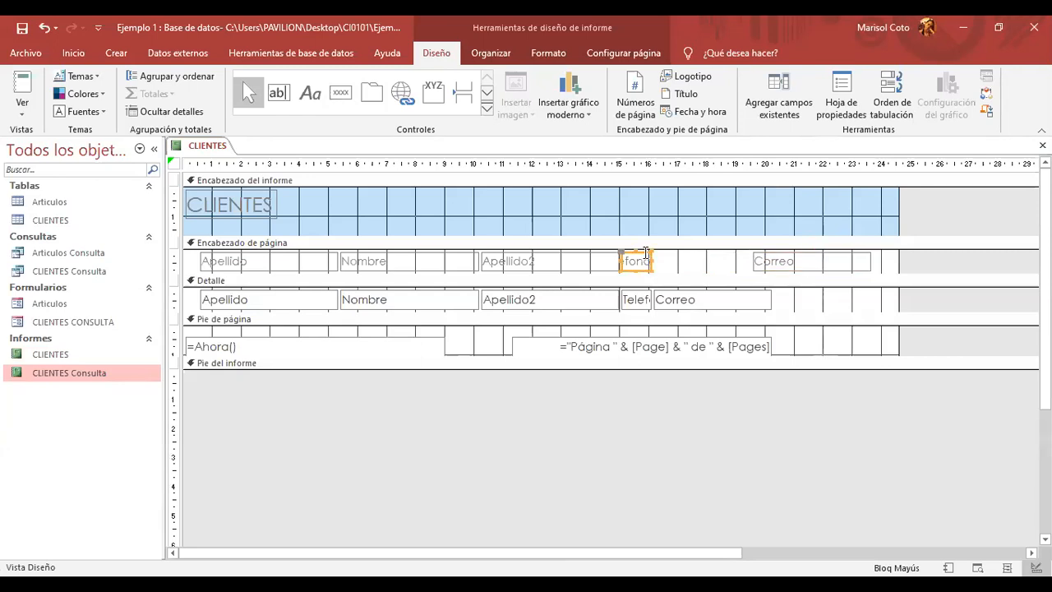
mouse_move(646, 253)
left_mouse_down()
mouse_move(704, 261)
mouse_move(635, 261)
left_mouse_up()
- Move the Correo field box right, widen the Telefono field box, and close the report design
left_click_drag(747, 294, 843, 285)
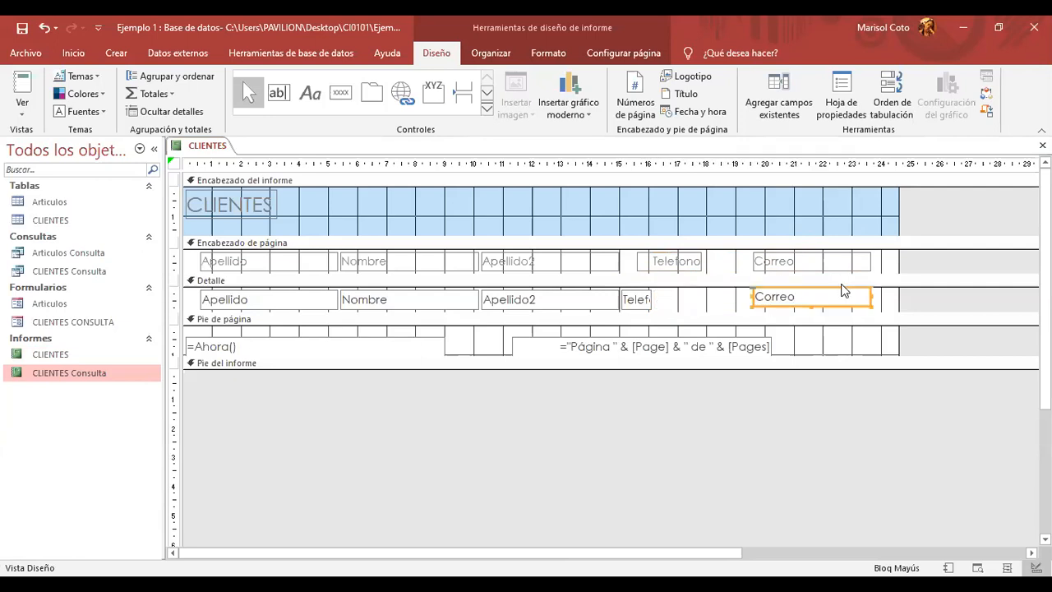
left_click(648, 300)
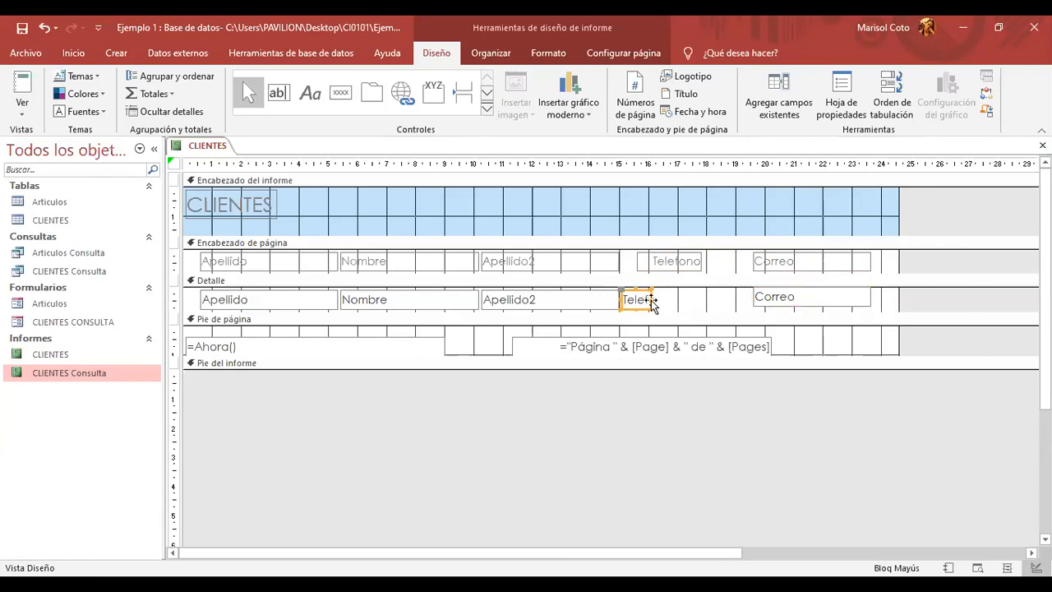
mouse_move(656, 296)
left_mouse_down()
mouse_move(687, 298)
mouse_move(672, 289)
left_mouse_up()
left_click(815, 282)
scroll(820, 282, "down", 1)
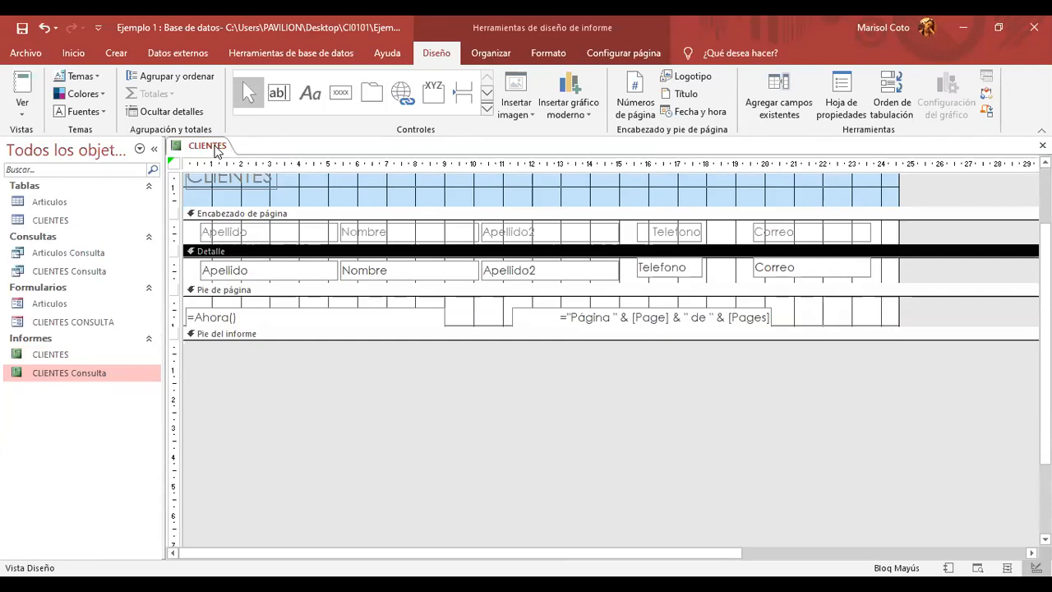
middle_click(211, 146)
- Save the changes, reopen CLIENTES showing full phone numbers, and switch it to Design View
left_click(465, 346)
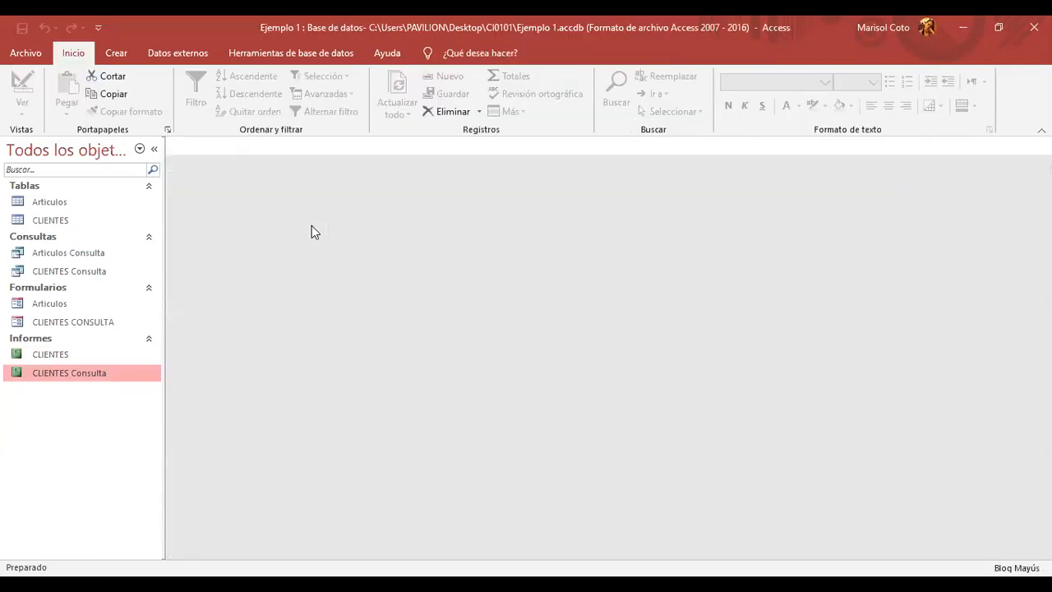
double_click(65, 355)
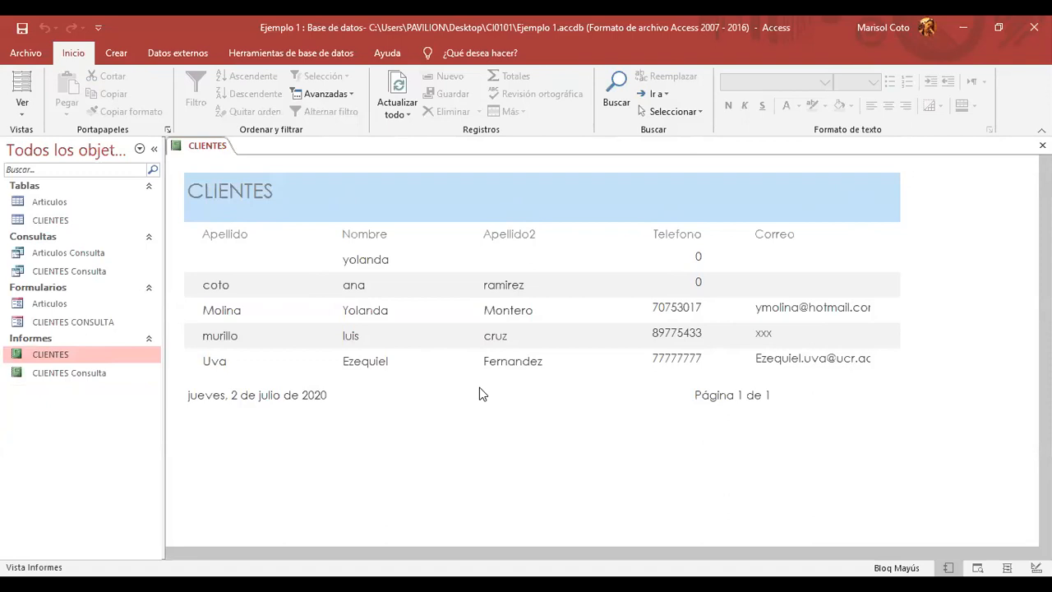
right_click(216, 153)
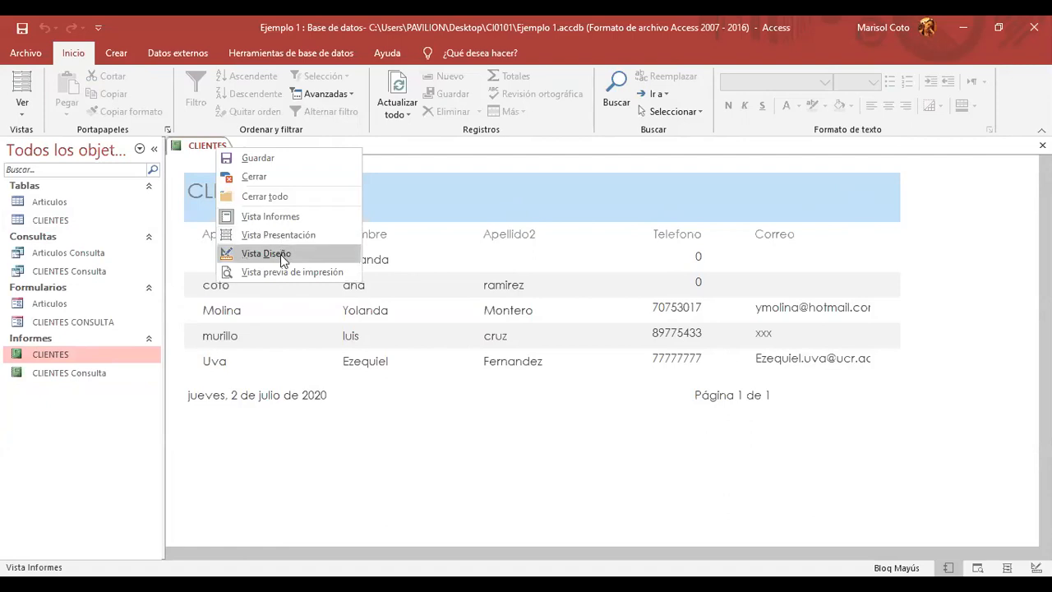
left_click(280, 254)
- Swap the column headings so Nombre is first and Apellido second
left_click(298, 251)
left_click_drag(297, 257, 368, 227)
left_click(393, 261)
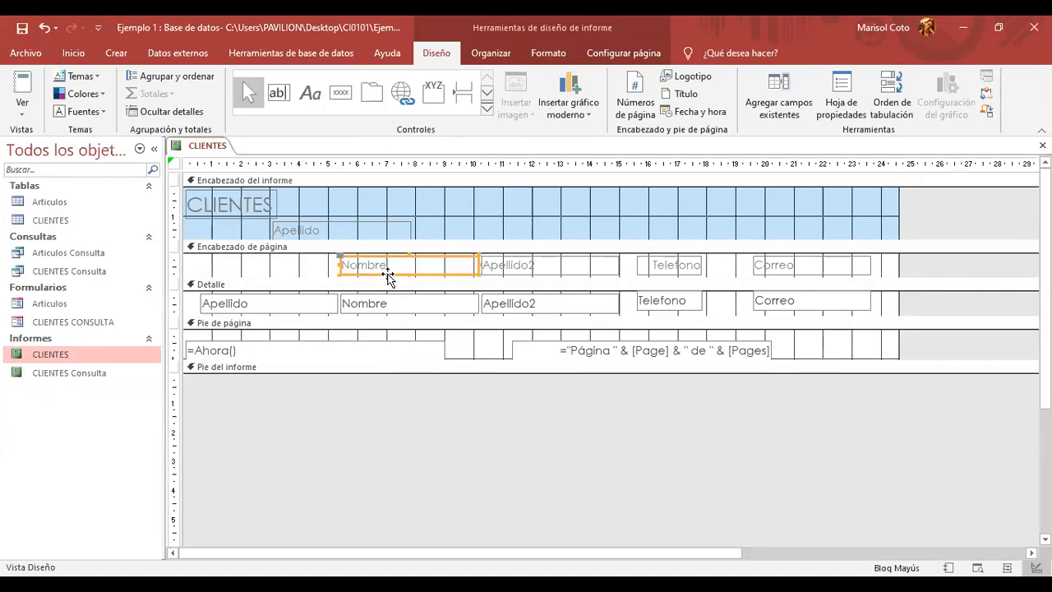
left_click_drag(388, 276, 235, 276)
left_click_drag(312, 222, 343, 234)
- Swap the field boxes so the Nombre box is first and the Apellido box second
left_click(359, 313)
left_click_drag(359, 307, 211, 311)
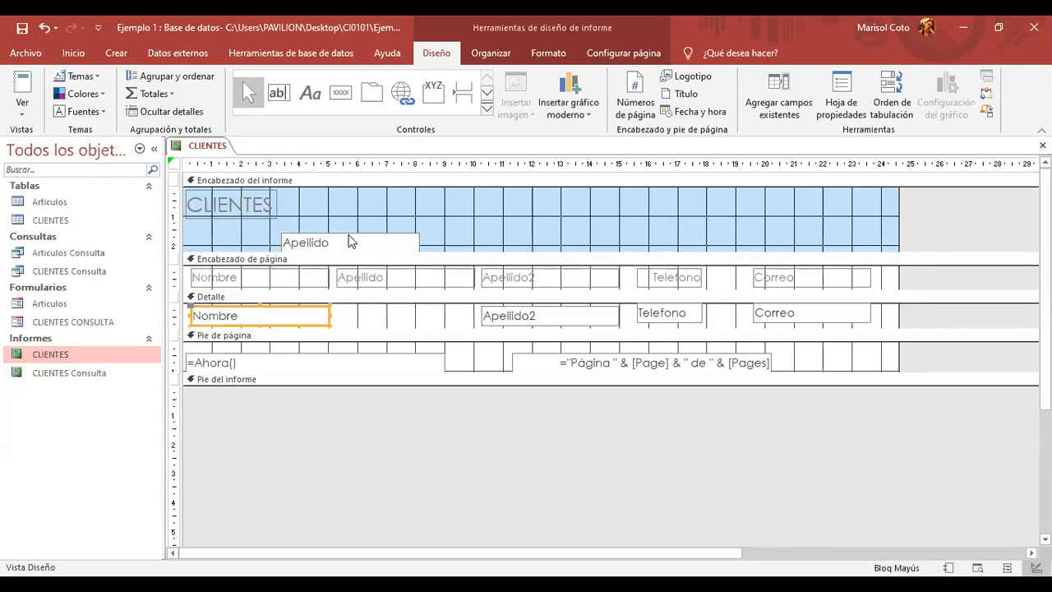
left_click(364, 237)
left_click_drag(359, 232, 416, 306)
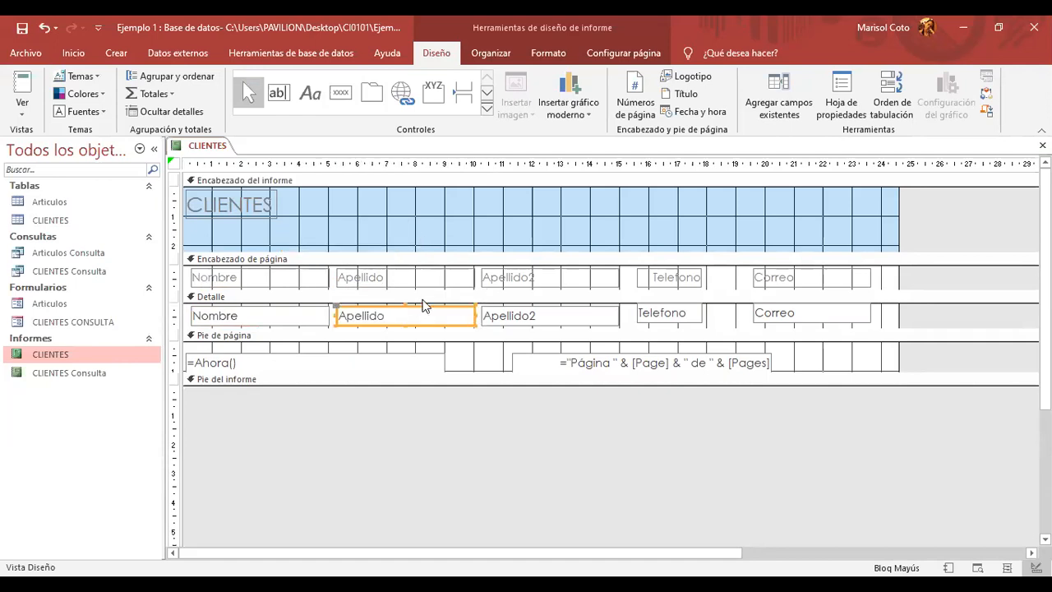
- Close the CLIENTES design and save the changes
right_click(206, 153)
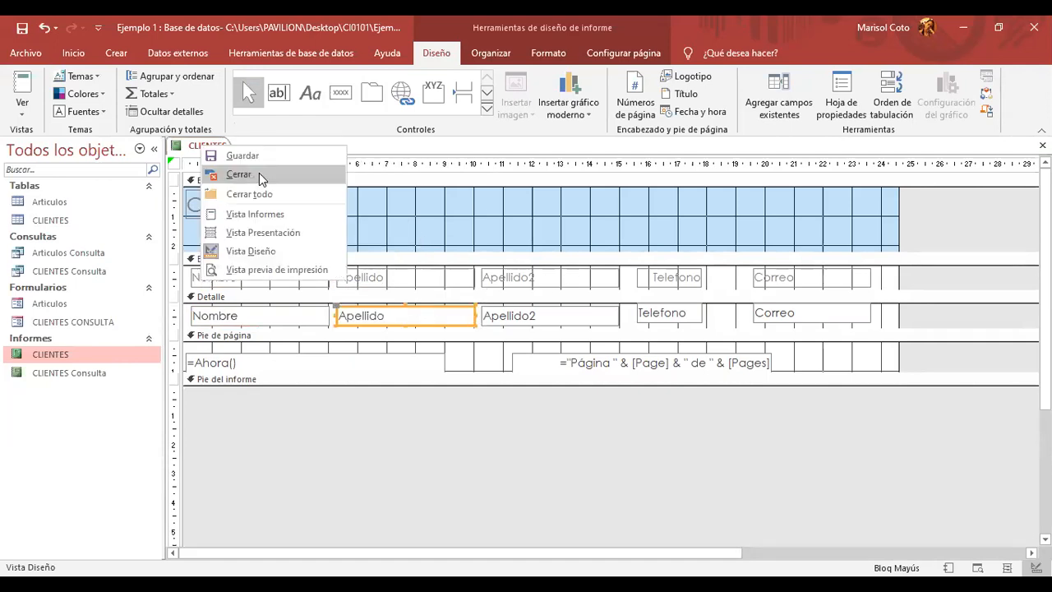
left_click(259, 173)
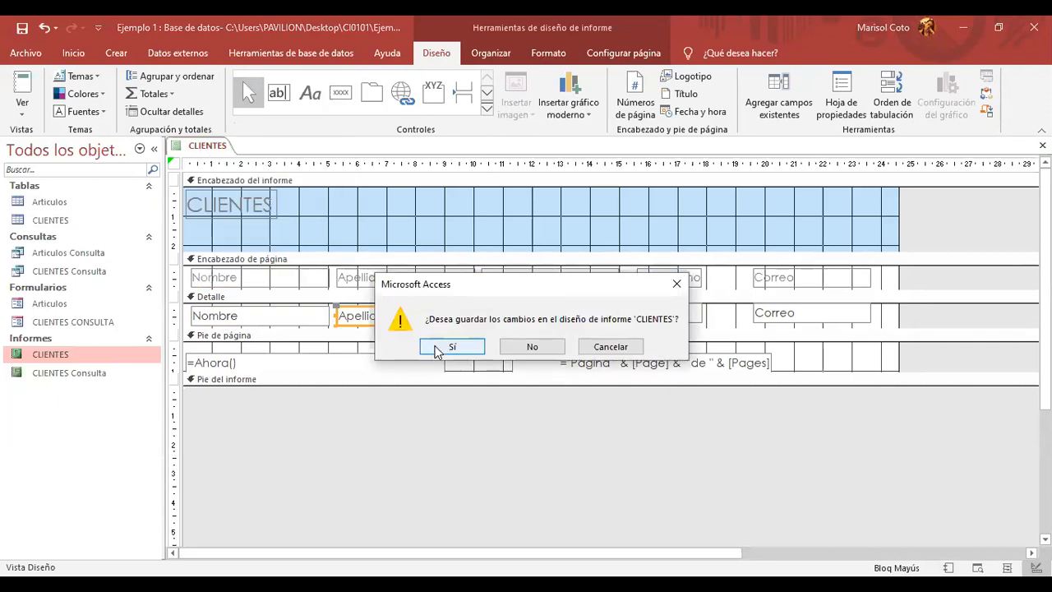
left_click(431, 348)
- Open the CLIENTES report in Report View and select its column heading row
double_click(95, 359)
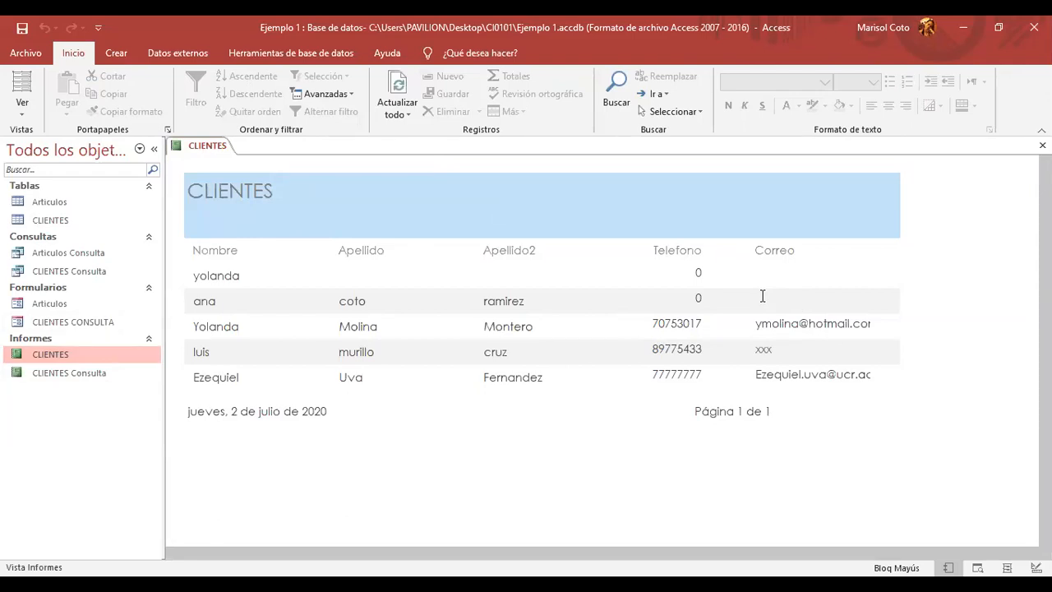
left_click(220, 243)
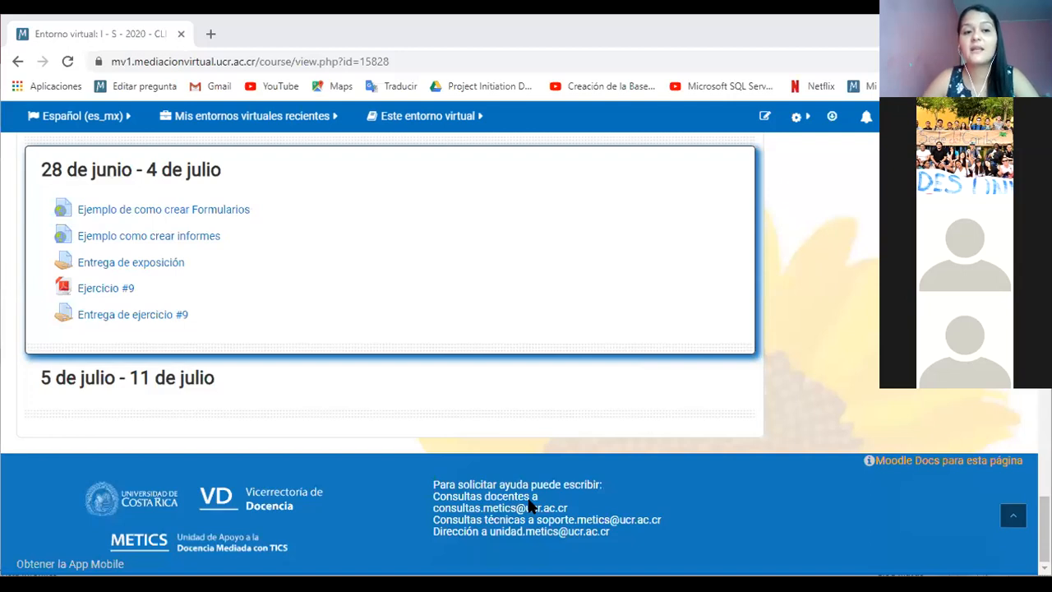
- Scroll the Moodle course page to the 28 de junio – 4 de julio section with Ejercicio #9
scroll(215, 292, "up", 1)
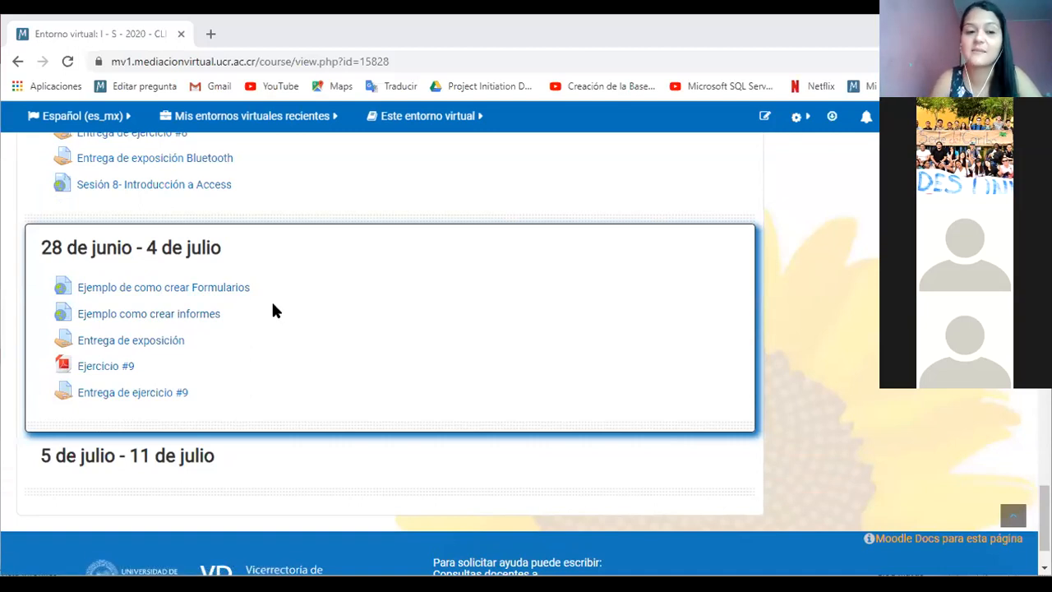
scroll(254, 289, "down", 1)
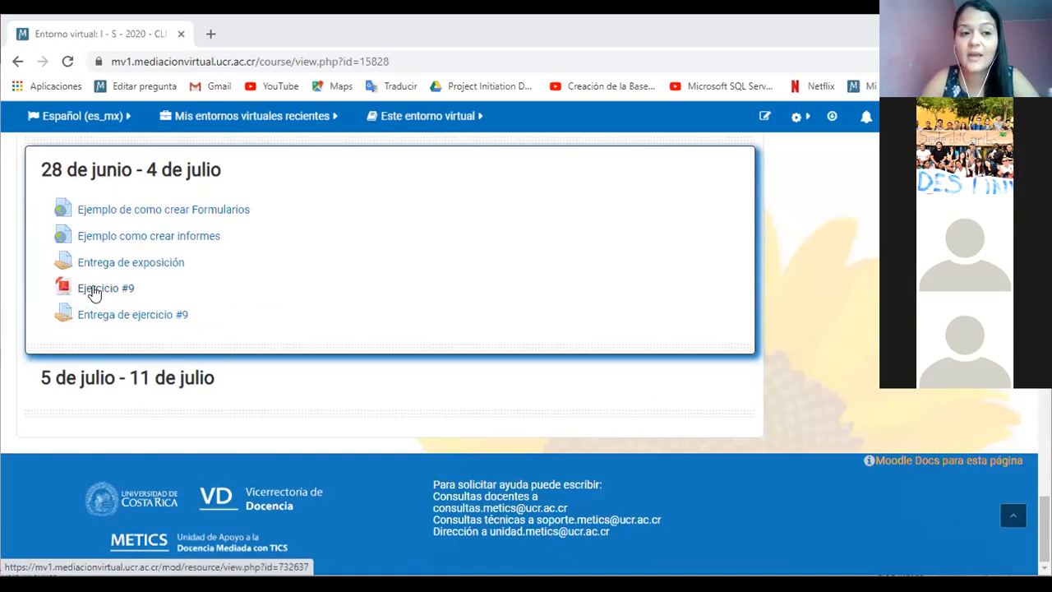
scroll(92, 294, "up", 2)
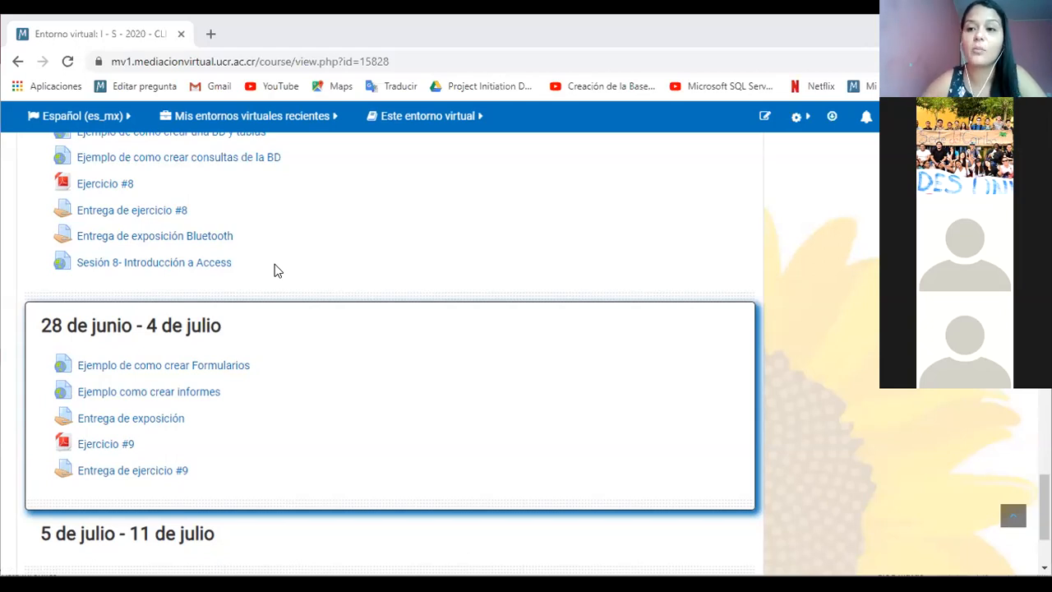
scroll(276, 270, "down", 1)
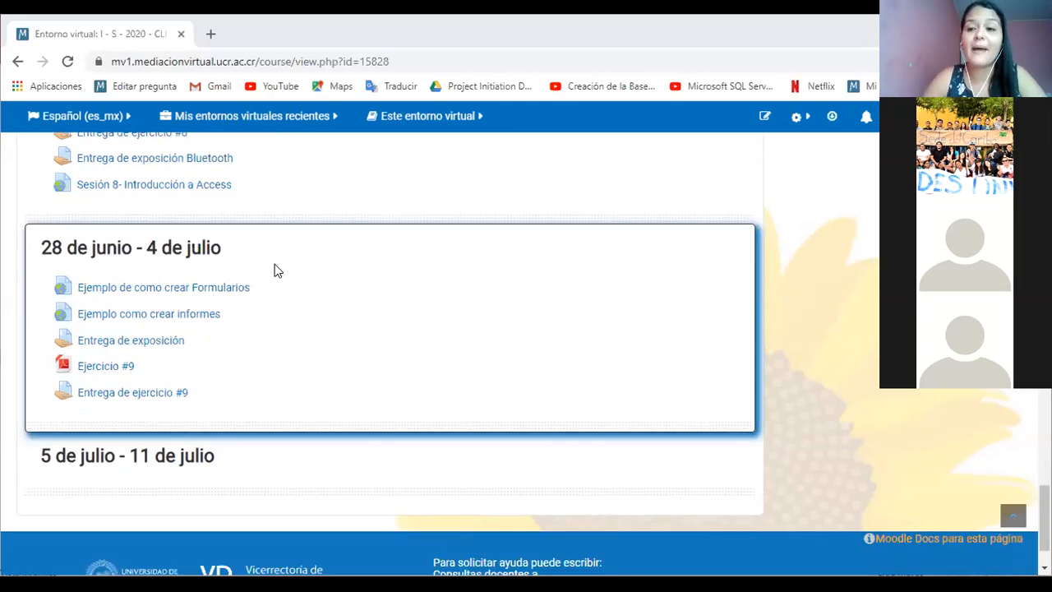
scroll(278, 273, "up", 1)
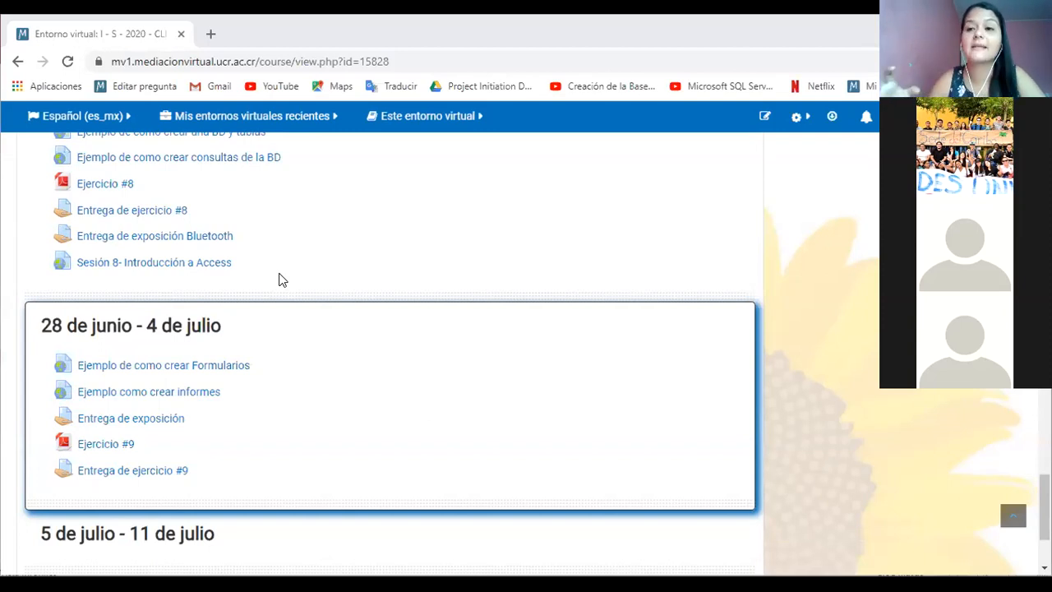